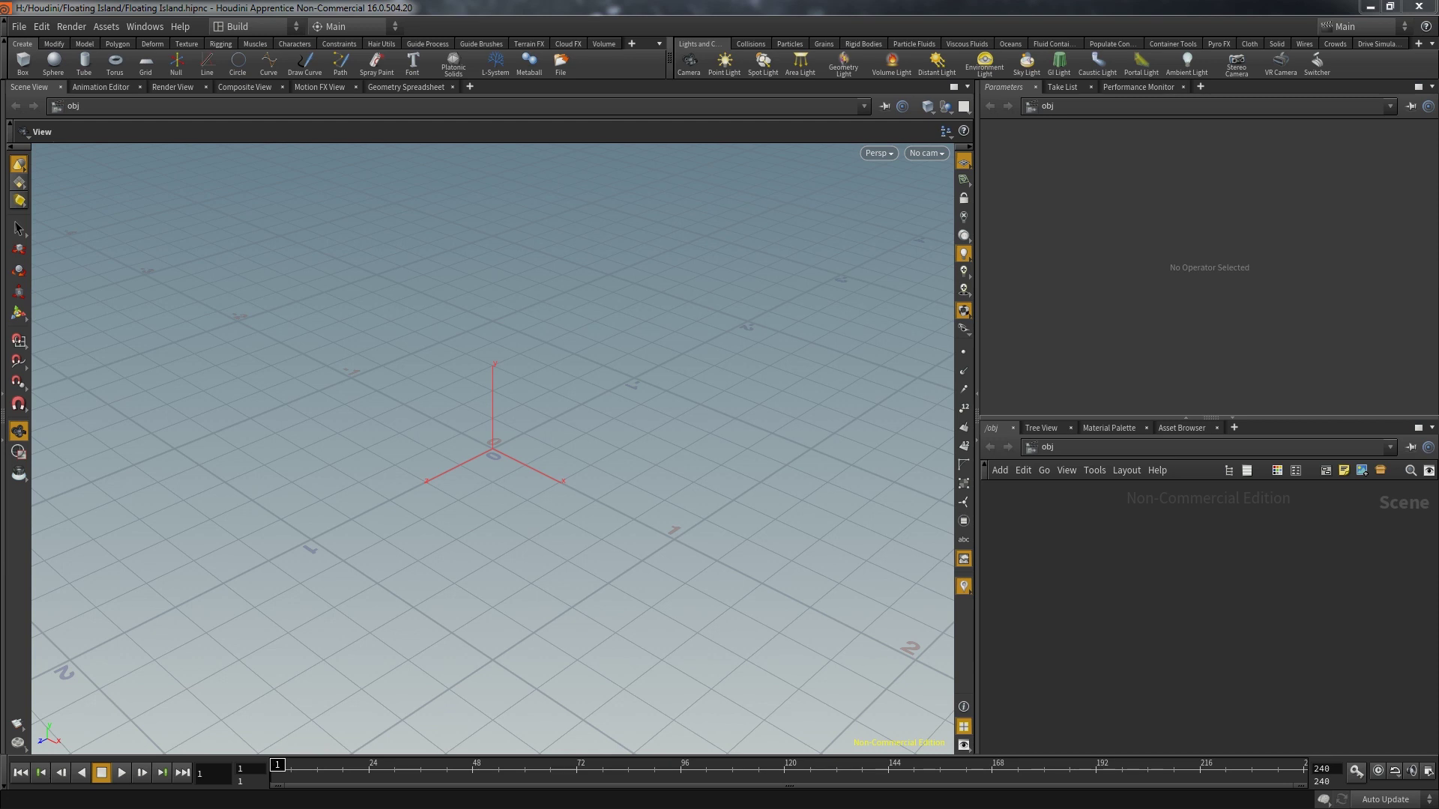
Add a circle1 geometry object through the Tab menu and dive inside it
key("Tab")
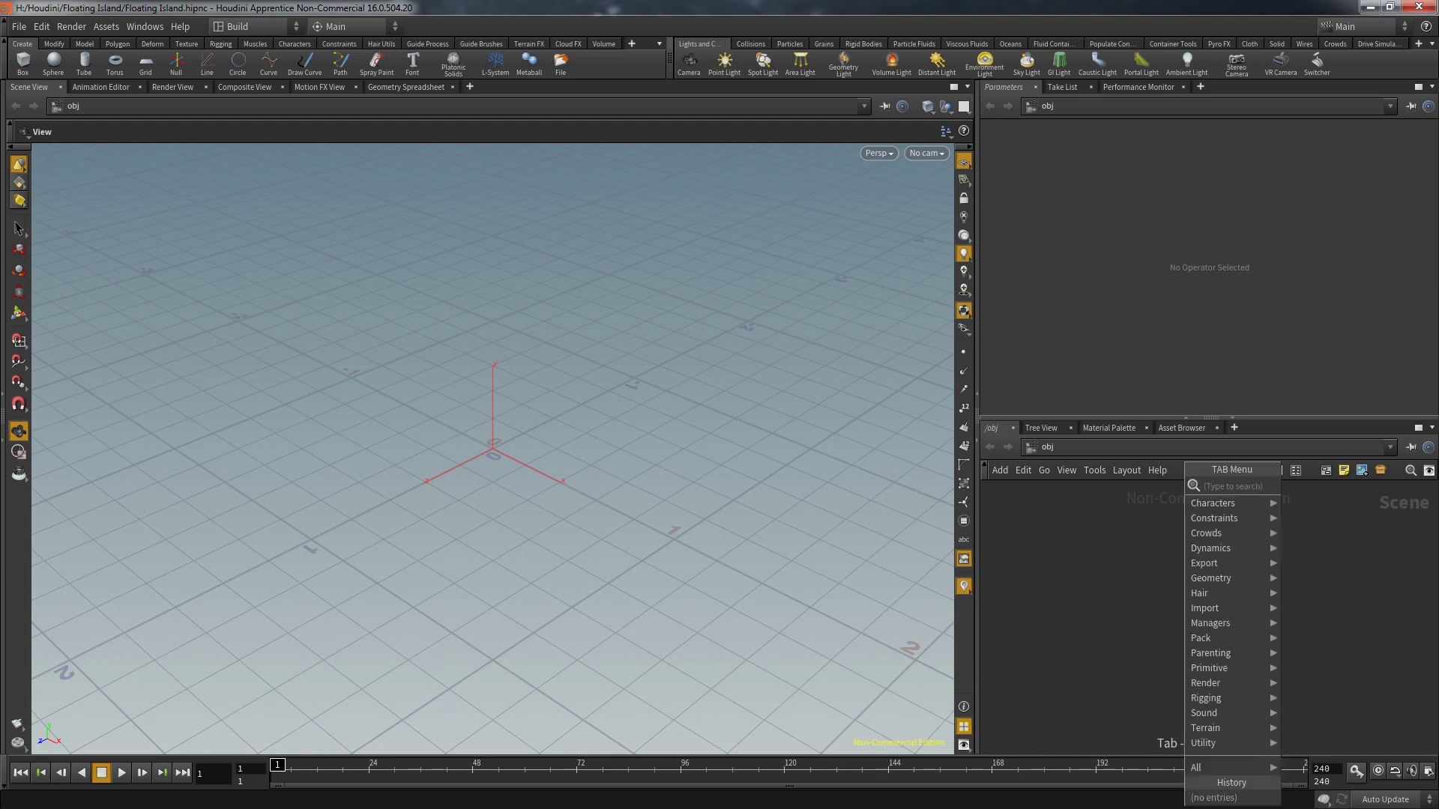
type("circl")
key("Return")
left_click(1184, 574)
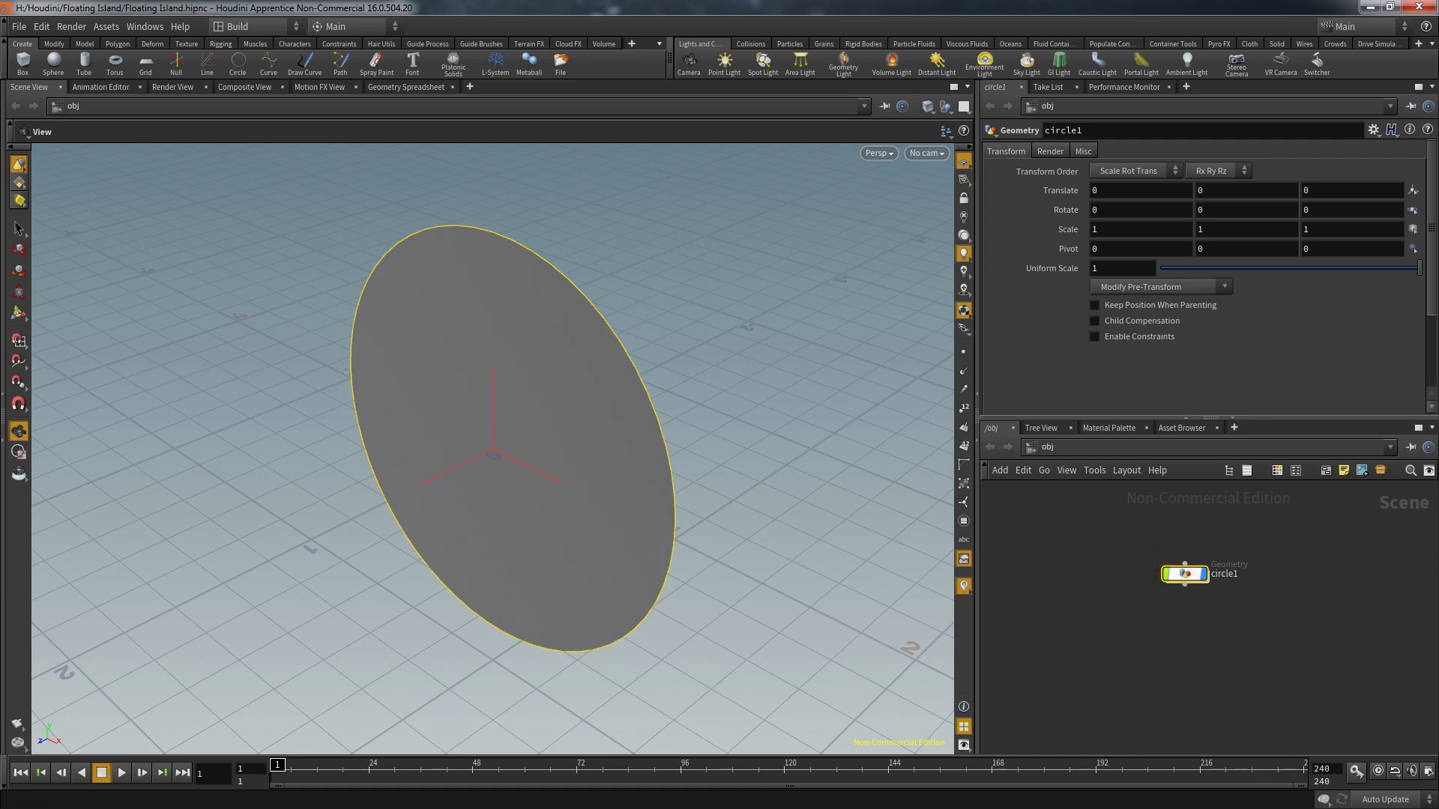
double_click(1184, 574)
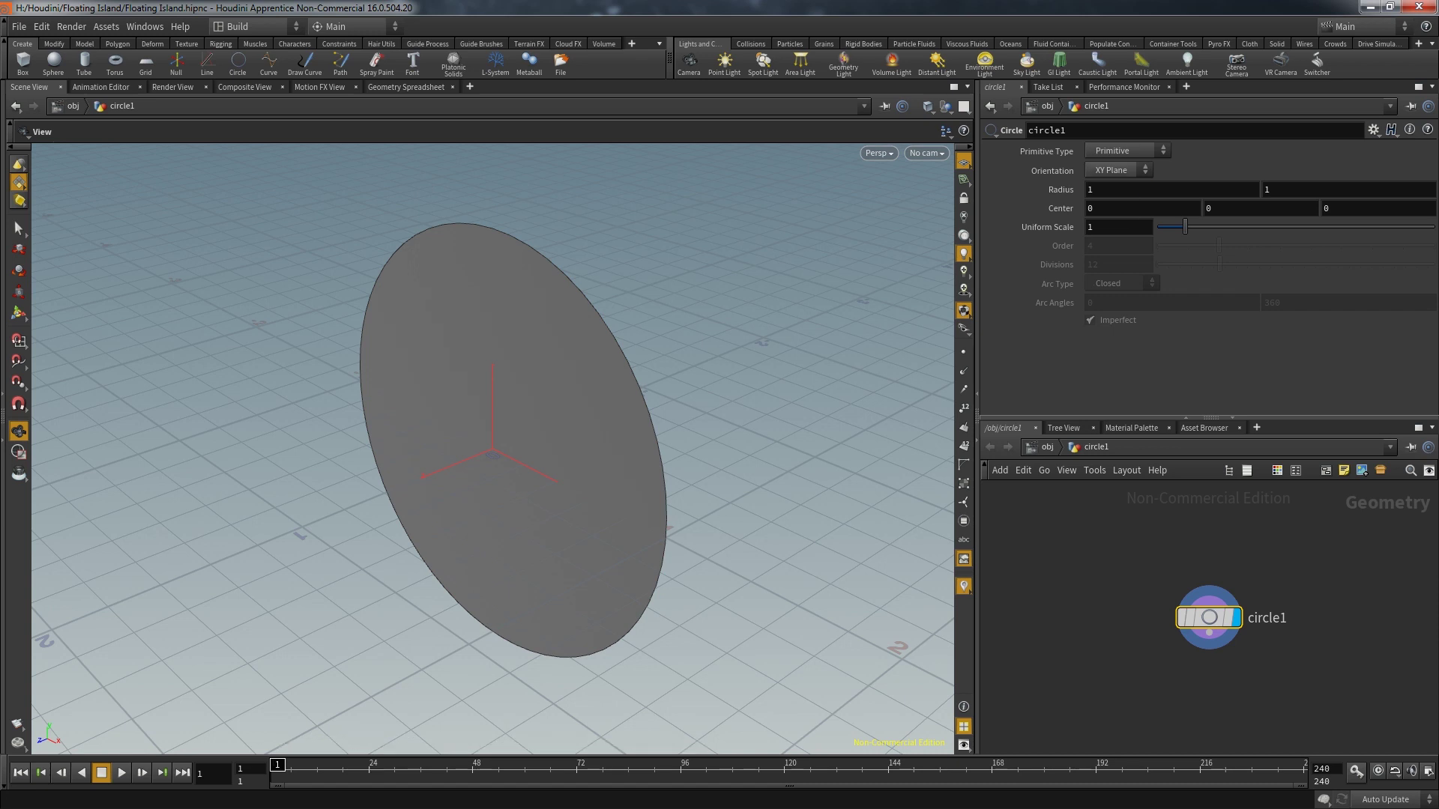
Lay the circle flat on the ZX plane as a NURBS Curve primitive
left_click(1116, 170)
left_click(1109, 214)
left_click_drag(525, 374, 524, 487)
scroll(492, 450, "down", 3)
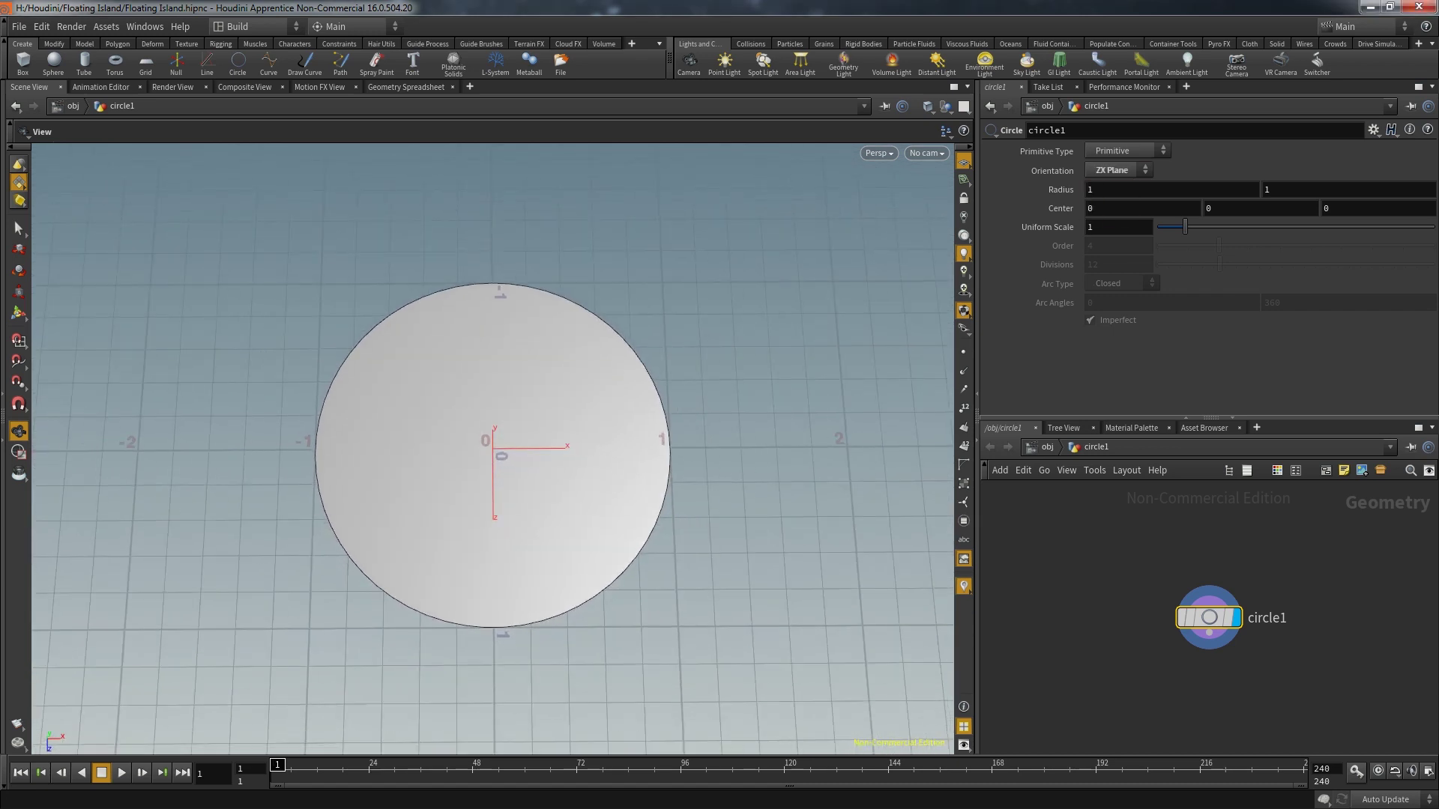
left_click(1126, 151)
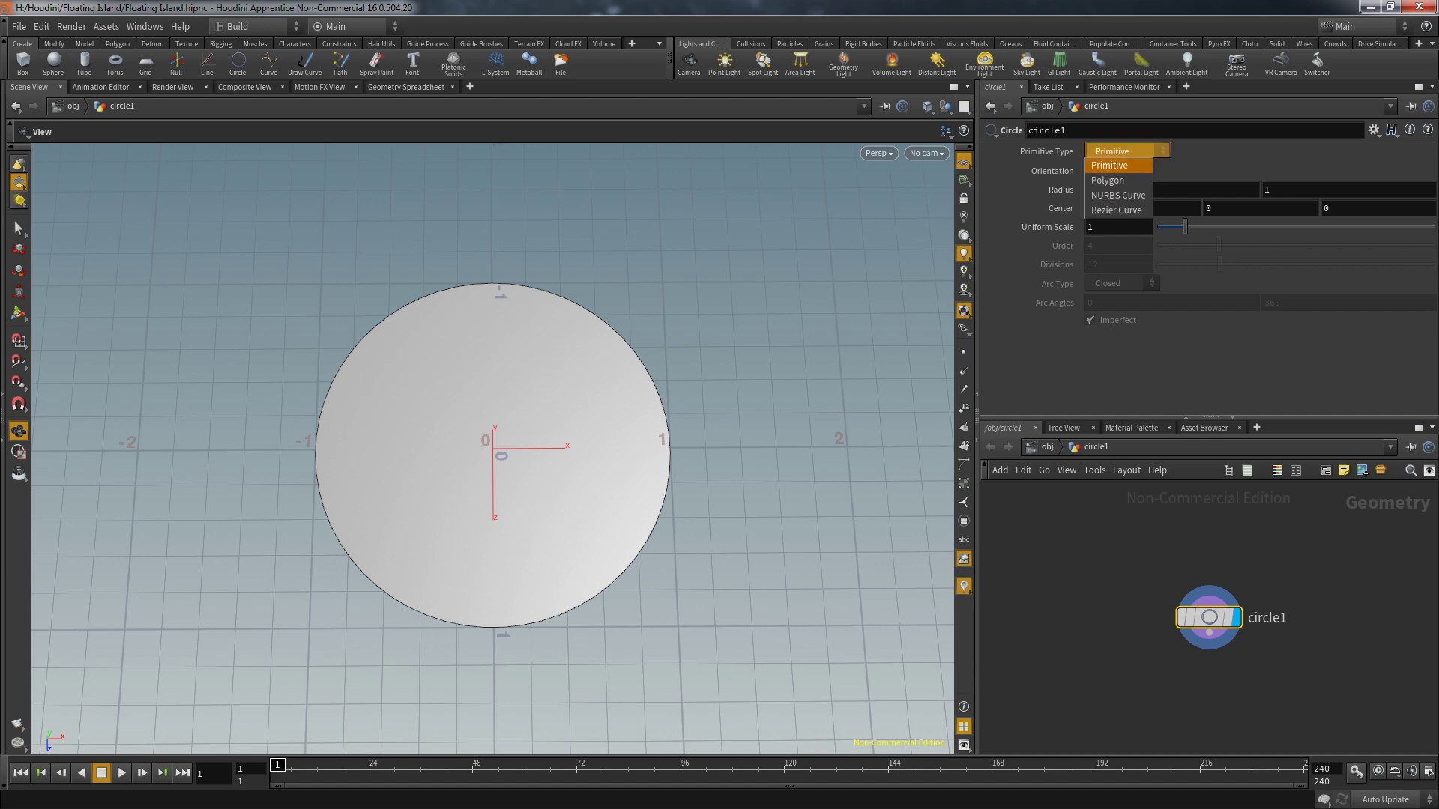
left_click(1118, 187)
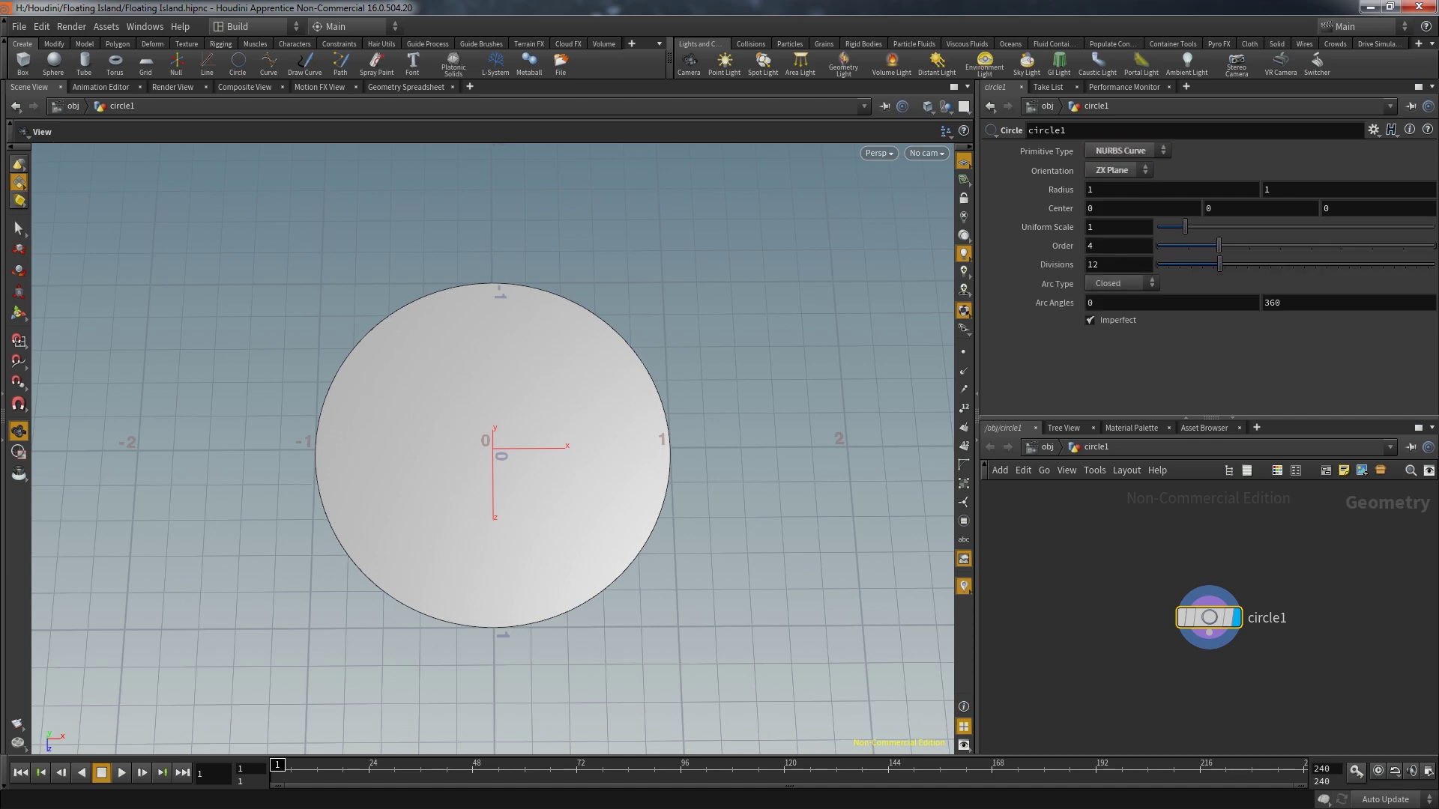
Set the circle's divisions to 26 and show its points in the viewport
left_click(1094, 265)
type("25")
key("Return")
left_click(964, 352)
left_click_drag(1293, 265, 1298, 265)
Set the circle's radius to 10 by 7 and tilt the view to see the ellipse
left_click(1094, 190)
type("0")
key("Tab")
type("7")
scroll(492, 449, "down", 5)
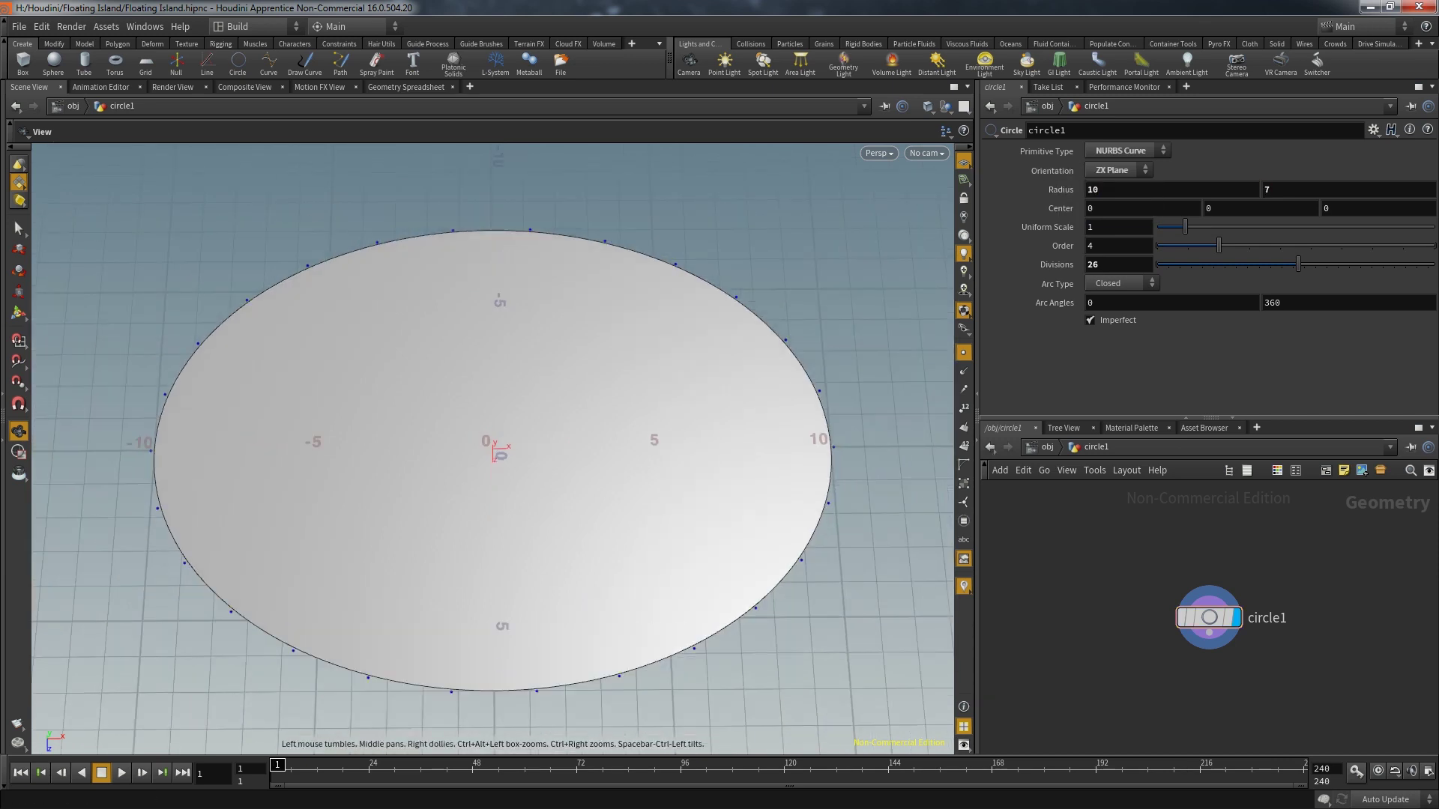
left_click_drag(492, 450, 547, 472)
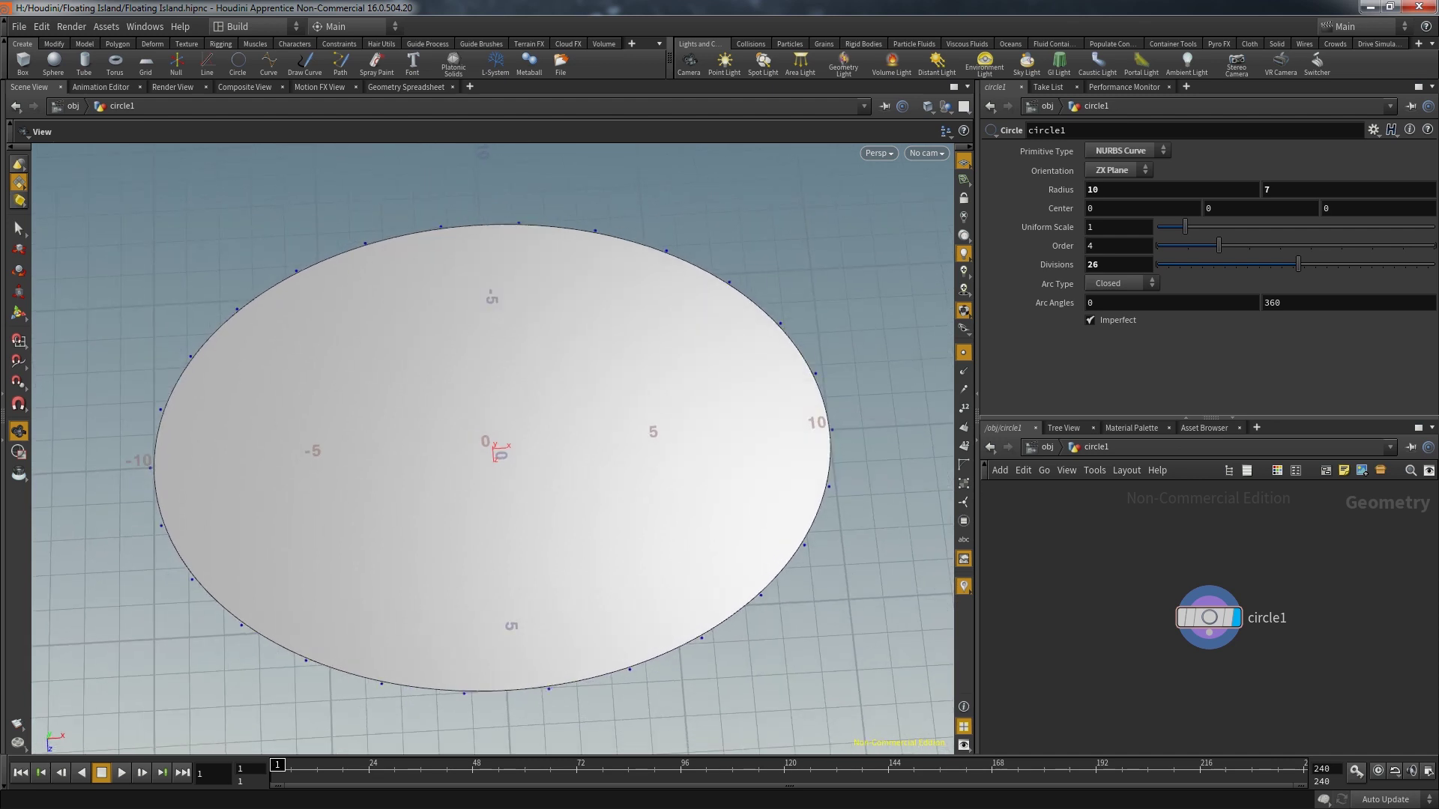
Add a displayed Point Jitter under circle1 with axis scales 3.1, 0, 1.7 and seed 2.79
left_click_drag(1209, 617, 1208, 549)
key("Tab")
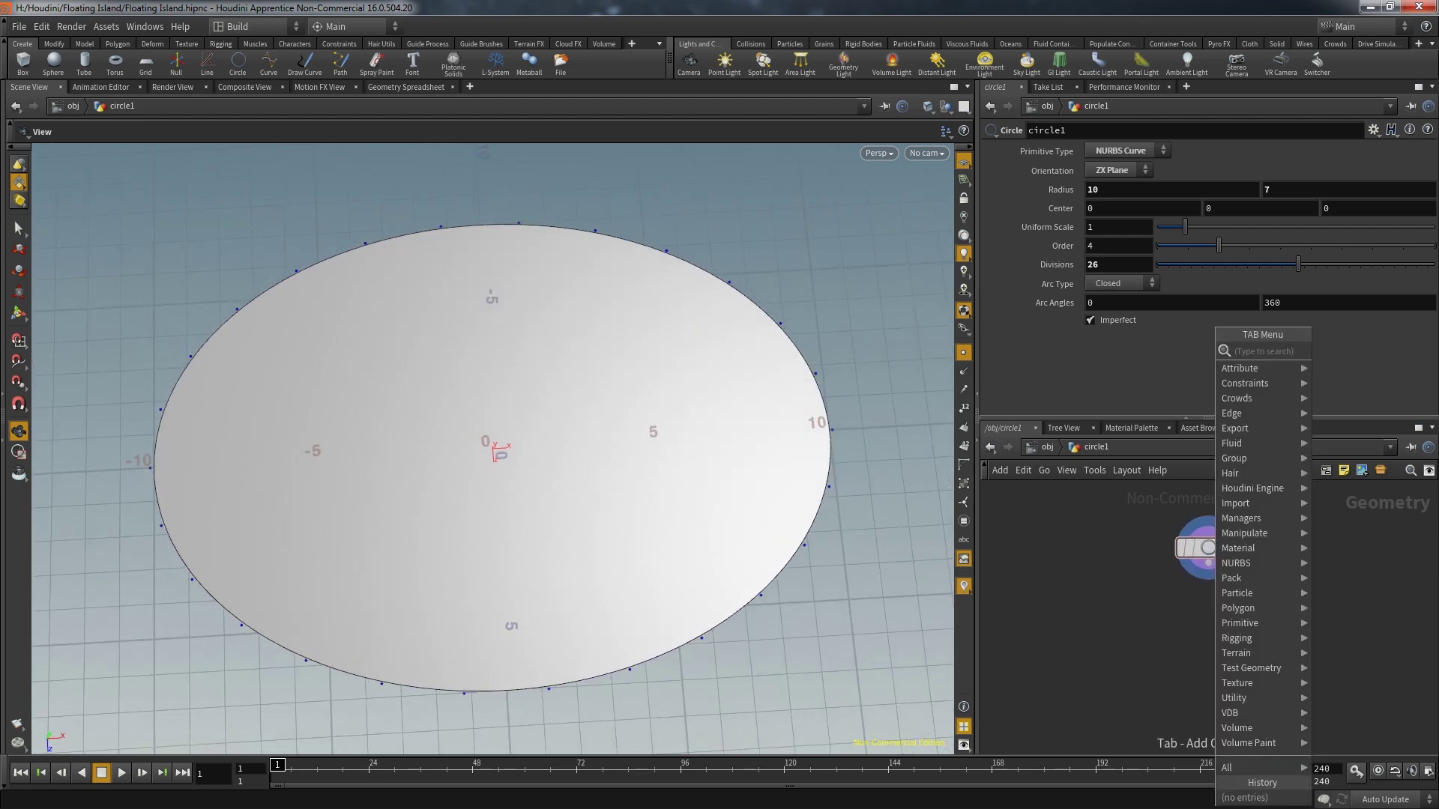
type("pol")
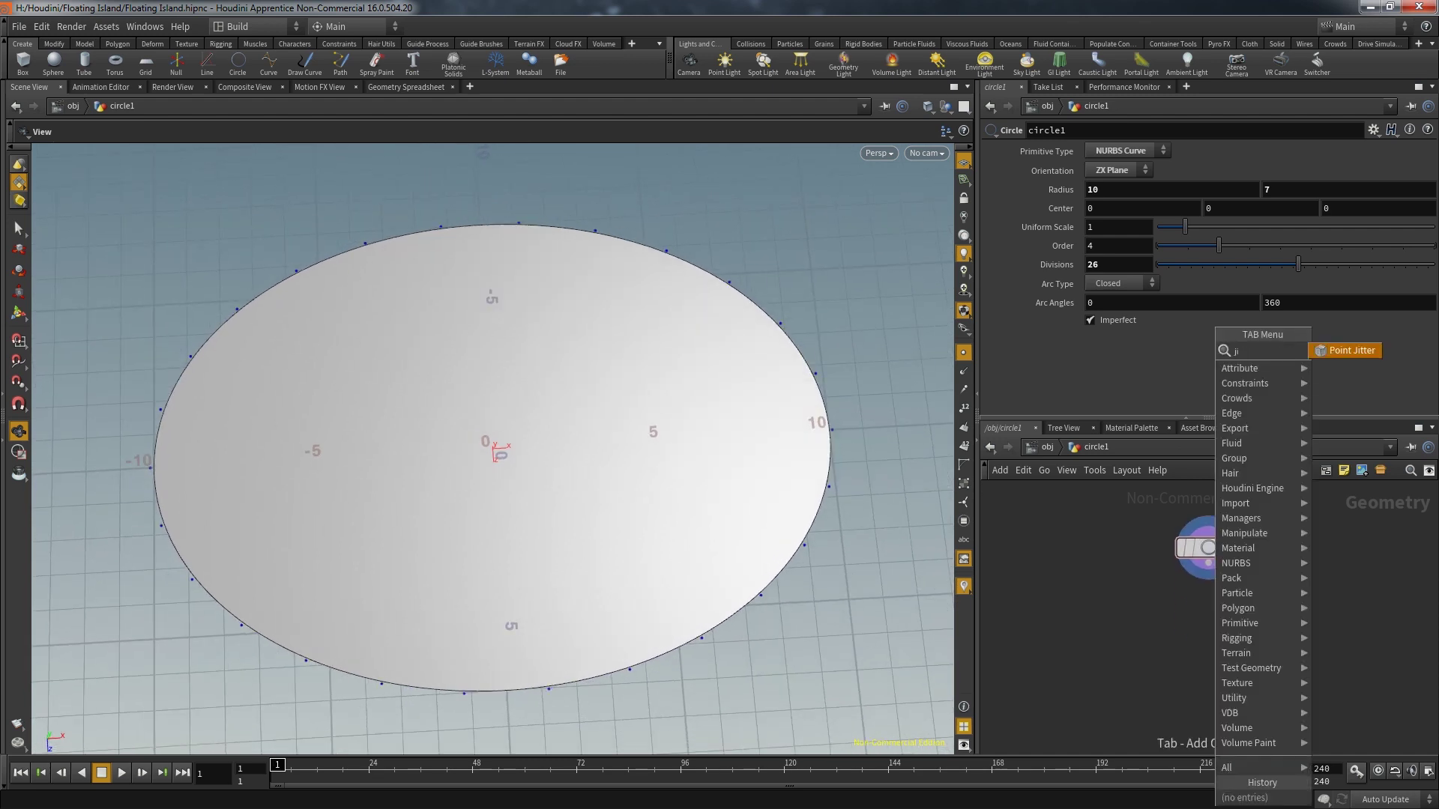
key("Return")
left_click(1199, 616)
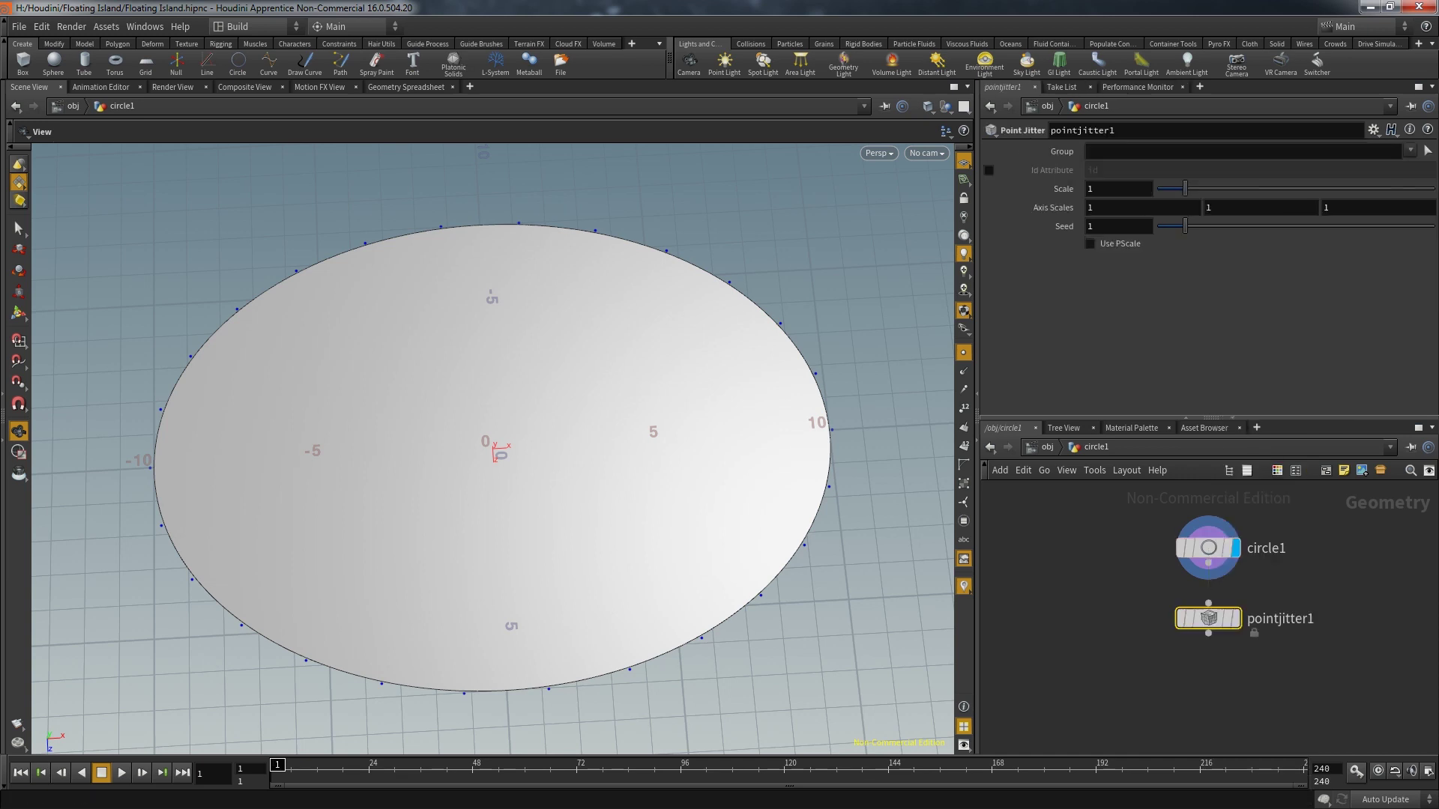
left_click(1244, 583)
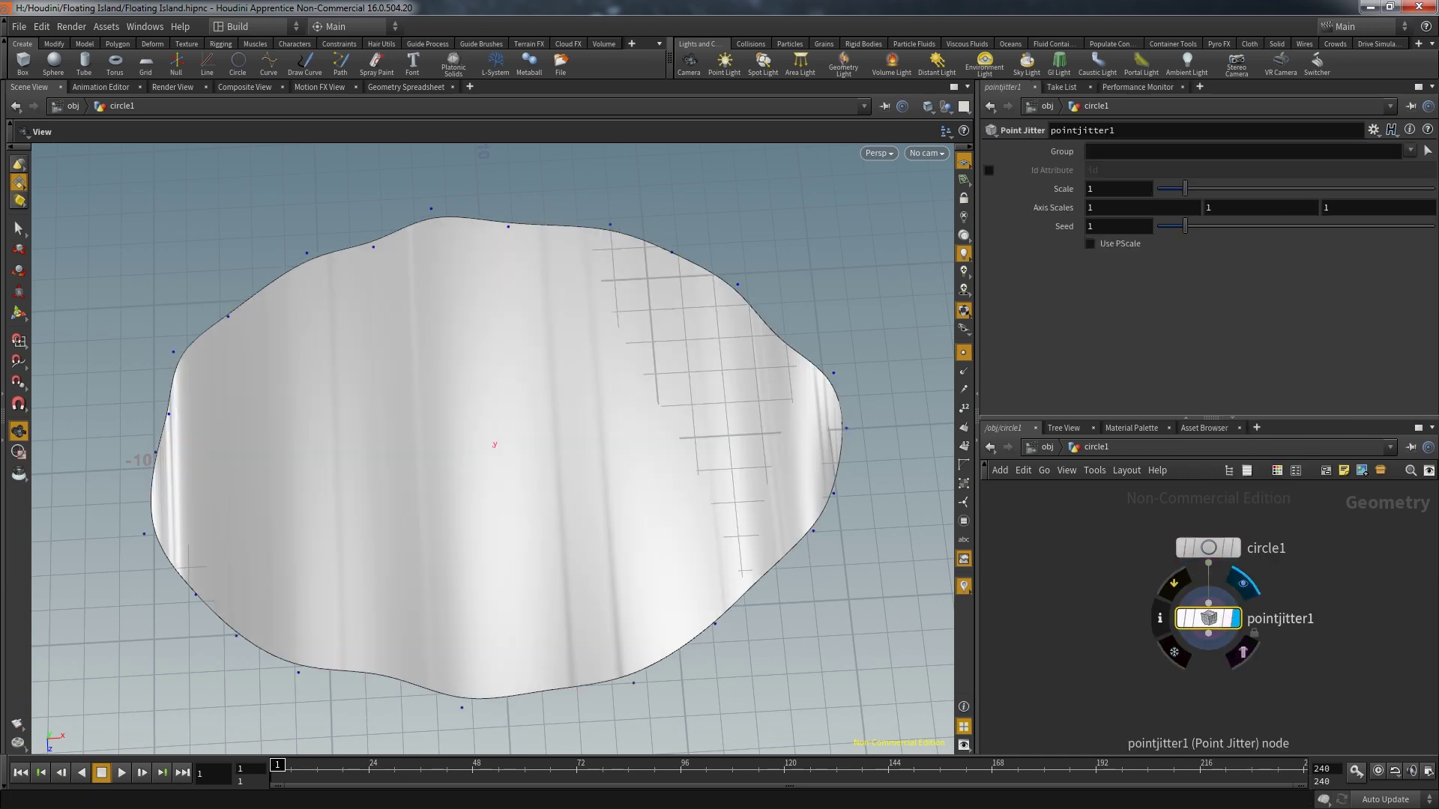
left_click_drag(495, 524, 495, 412, "alt")
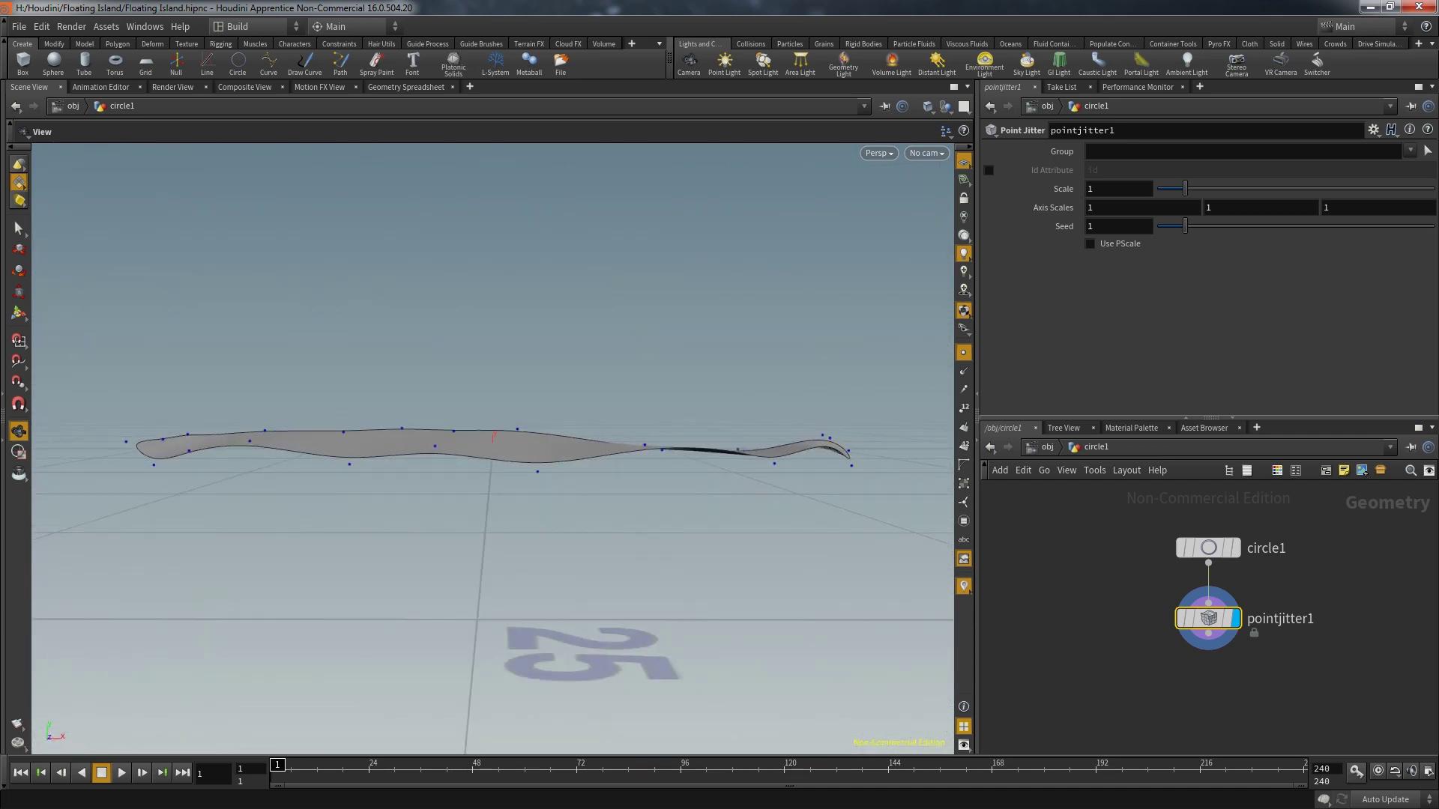
middle_click_drag(1154, 207, 1409, 226)
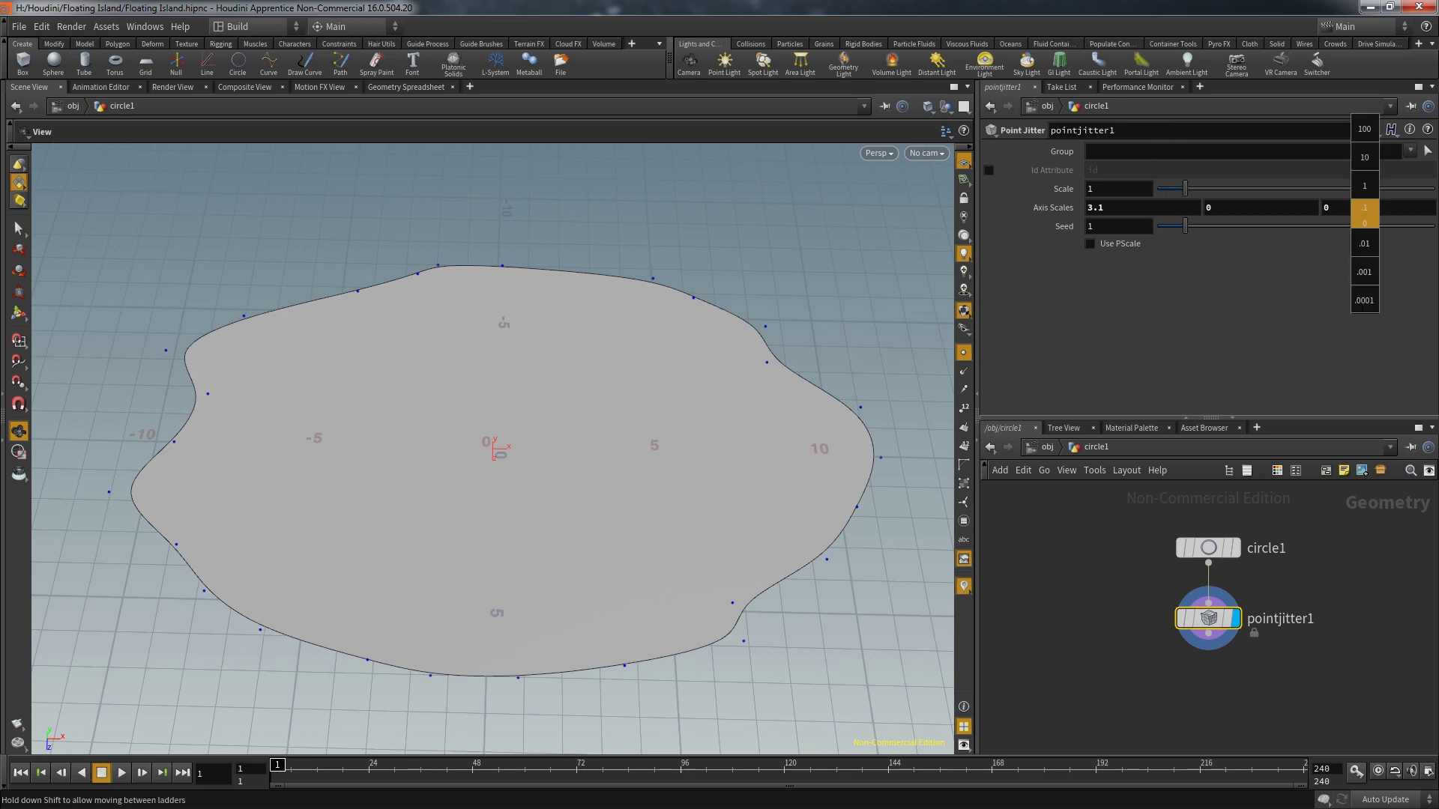
left_click_drag(525, 449, 555, 487)
scroll(1214, 592, "down", 4)
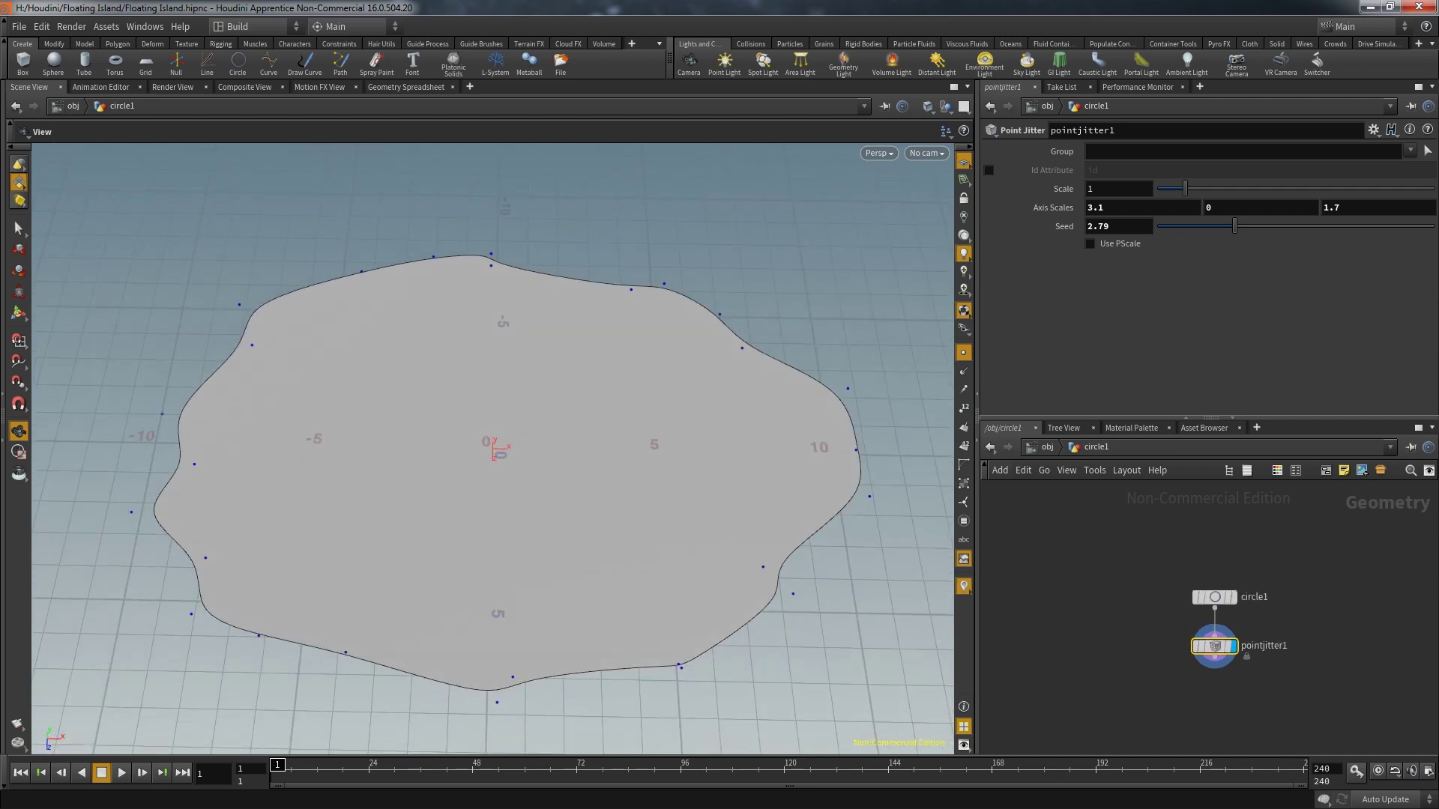
Add resample1 below pointjitter1 with maximum segment length 0.8
middle_click_drag(1214, 600, 1206, 544)
key("Tab")
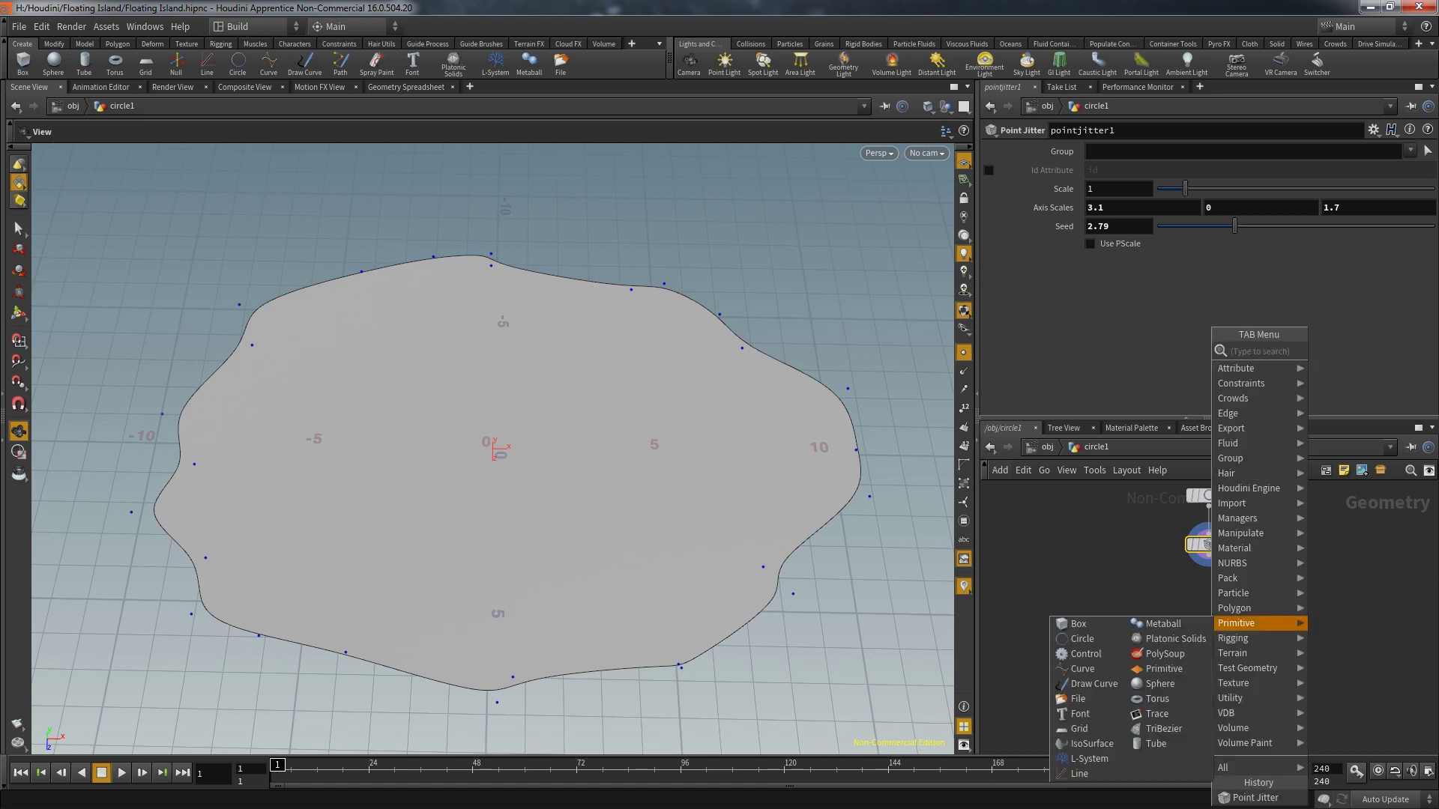
key("Escape")
left_click(1213, 621)
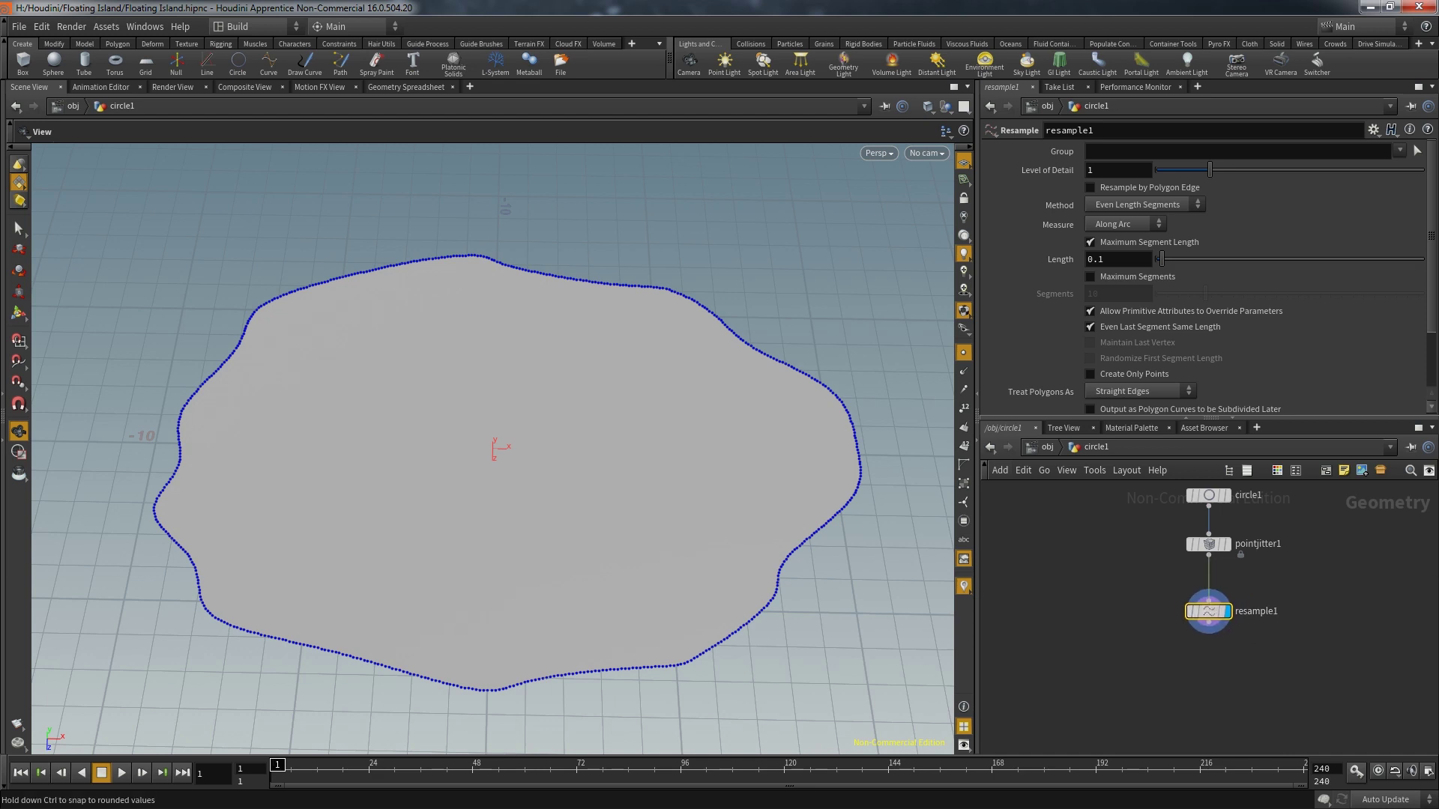
middle_click_drag(1124, 259, 1207, 259)
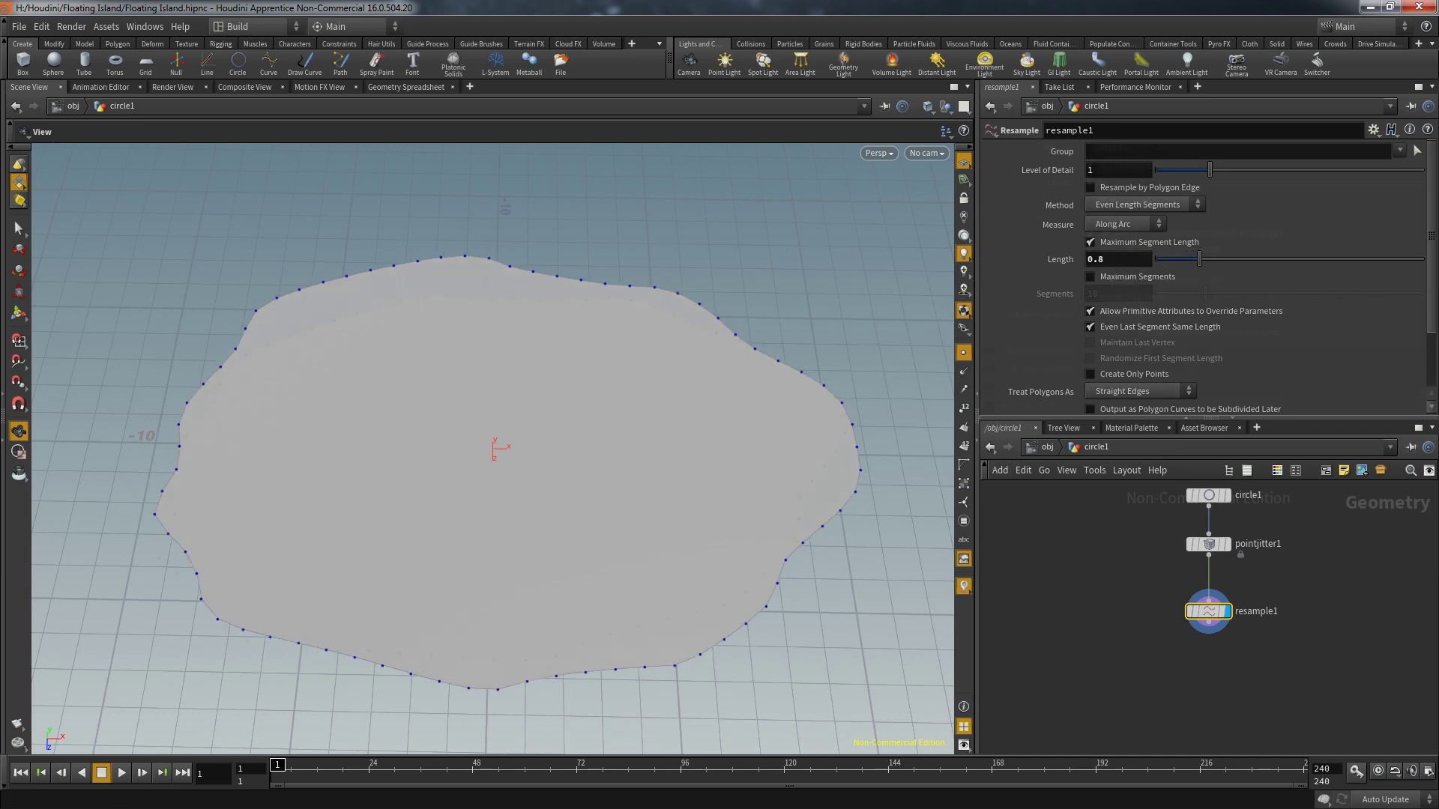
scroll(1236, 300, "down", 3)
key("Tab")
Add a displayed Triangulate 2D node below resample1 and orbit around the mesh
mouse_move(1244, 668)
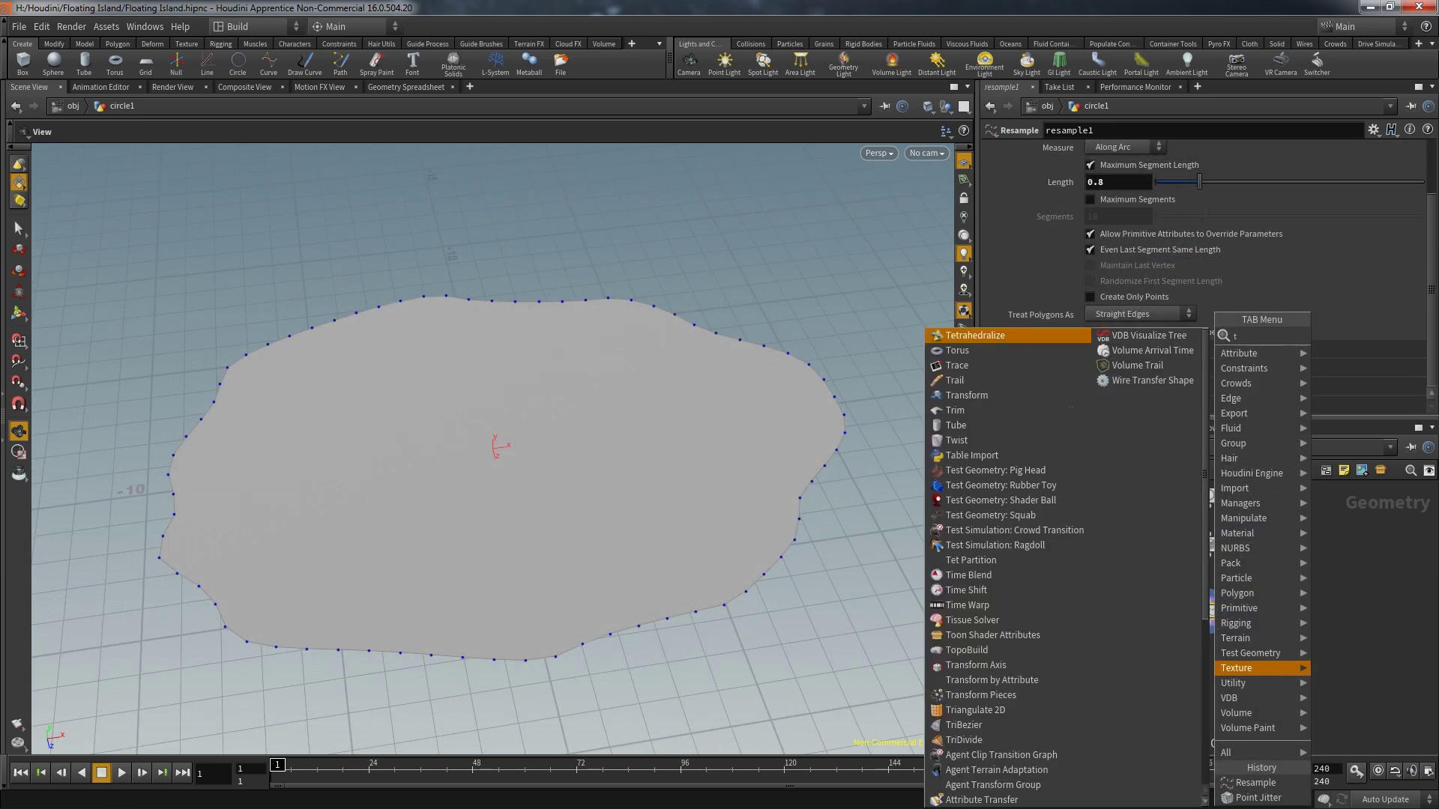
left_click(1349, 668)
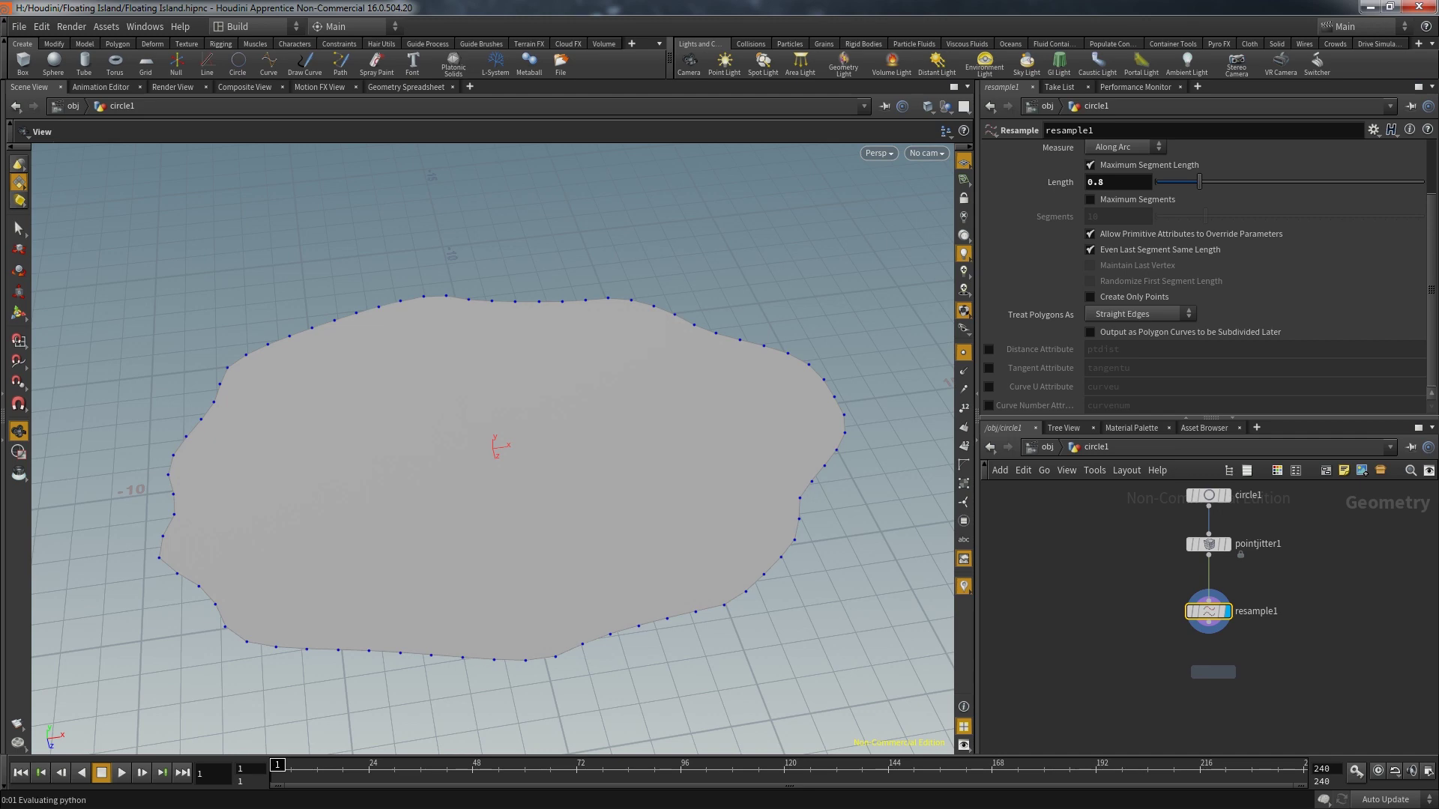
left_click(1215, 669)
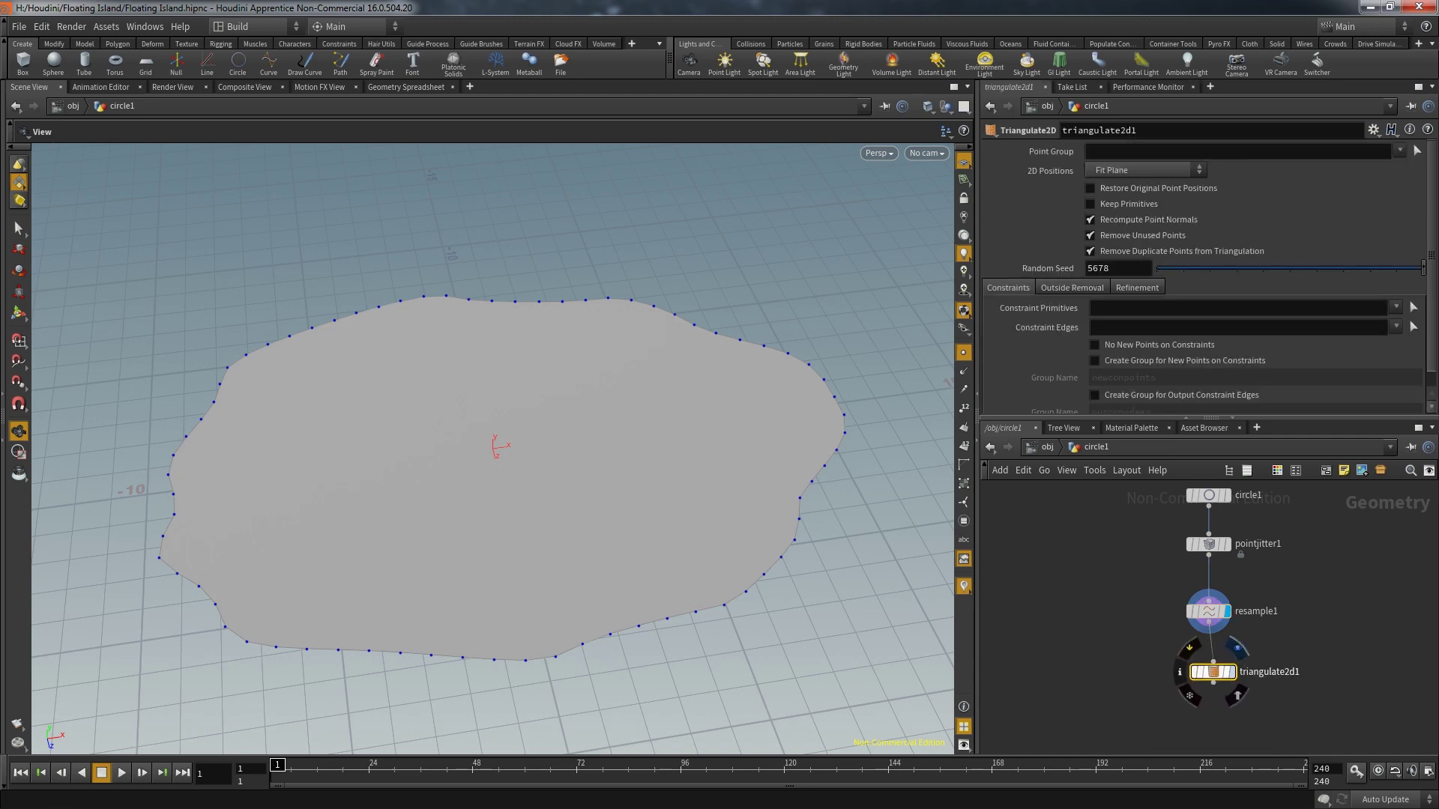
left_click(1230, 672)
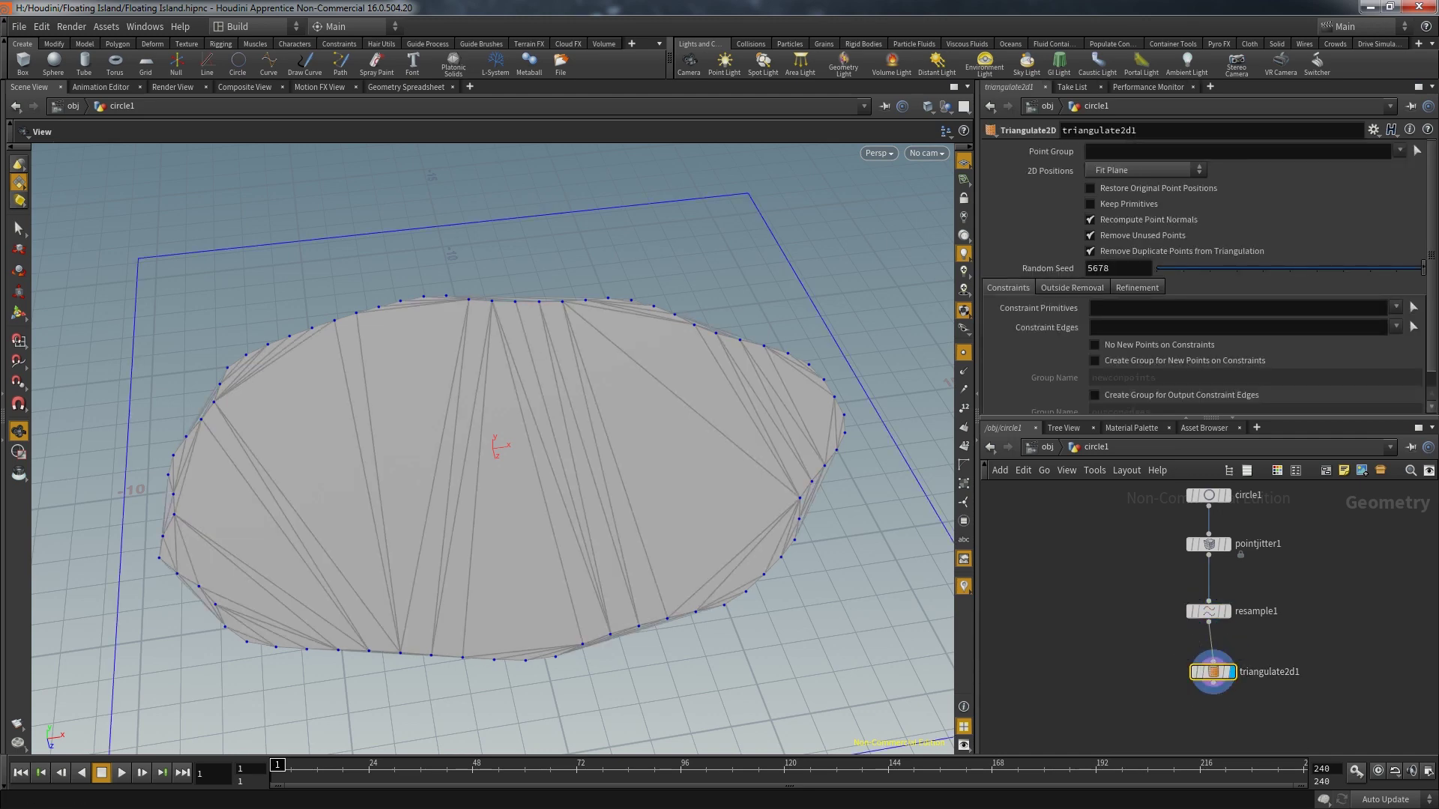
left_click_drag(525, 449, 614, 480)
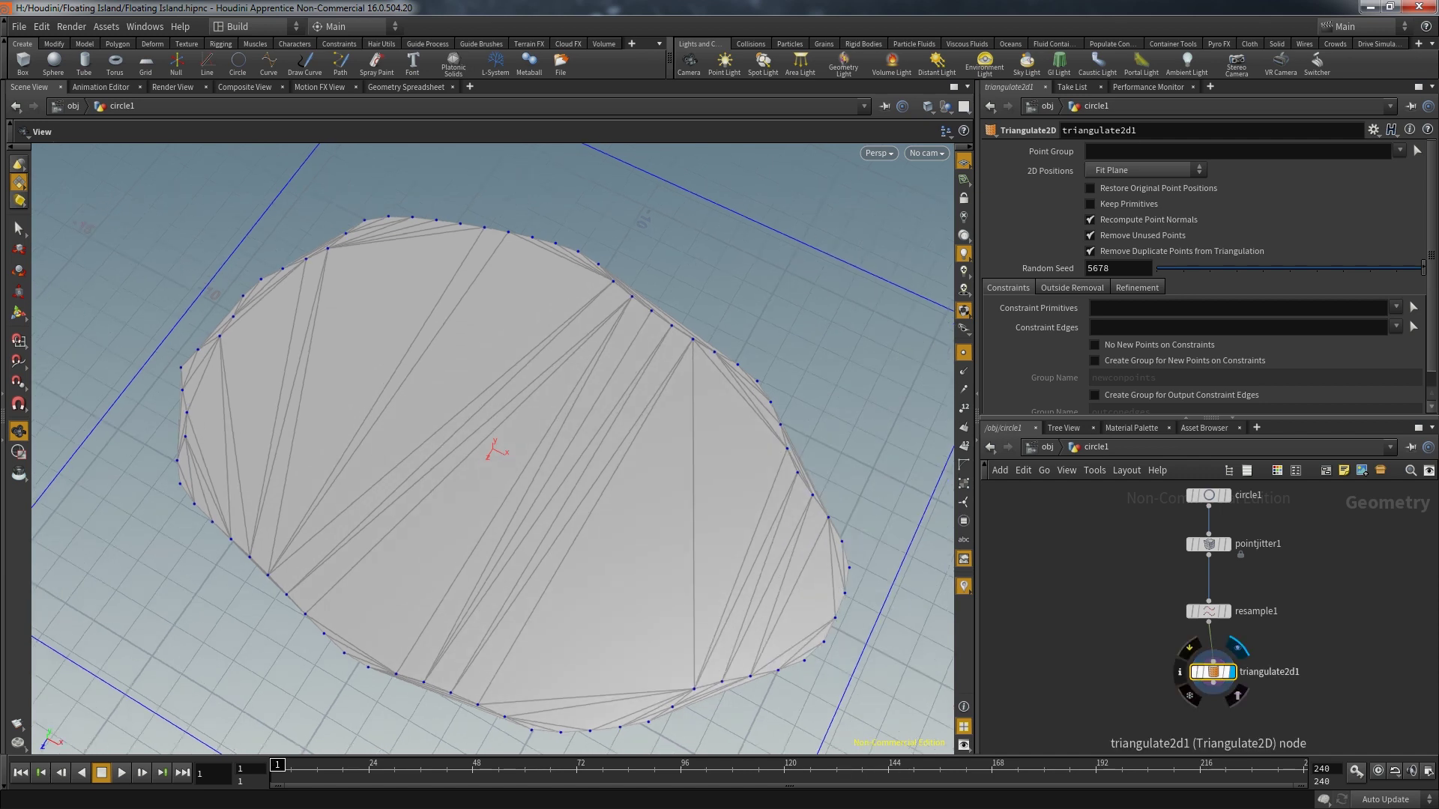
scroll(1199, 300, "down", 1)
Enable refinement with maximum area 0.016 and up to 13295 new points
left_click(1136, 270)
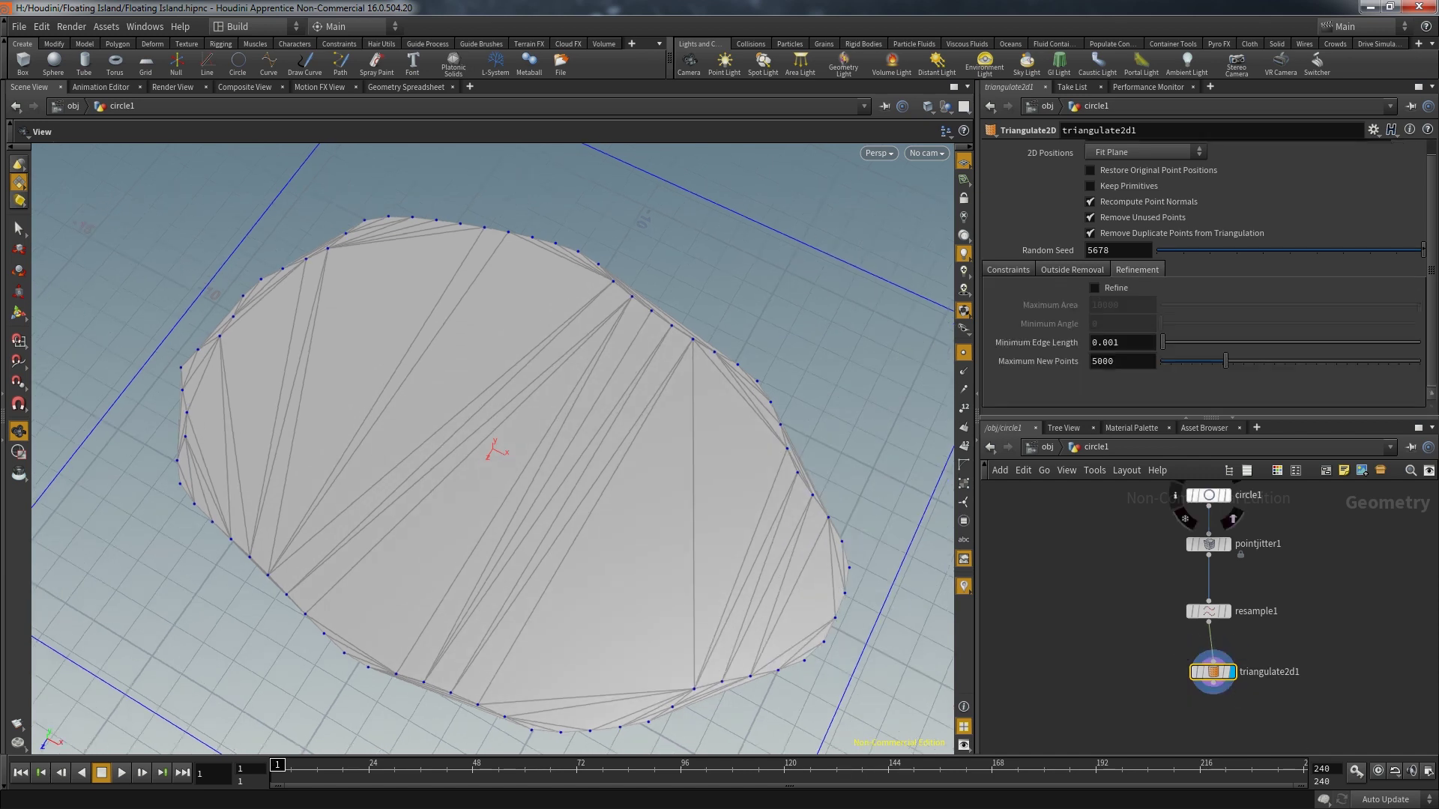
left_click(1095, 288)
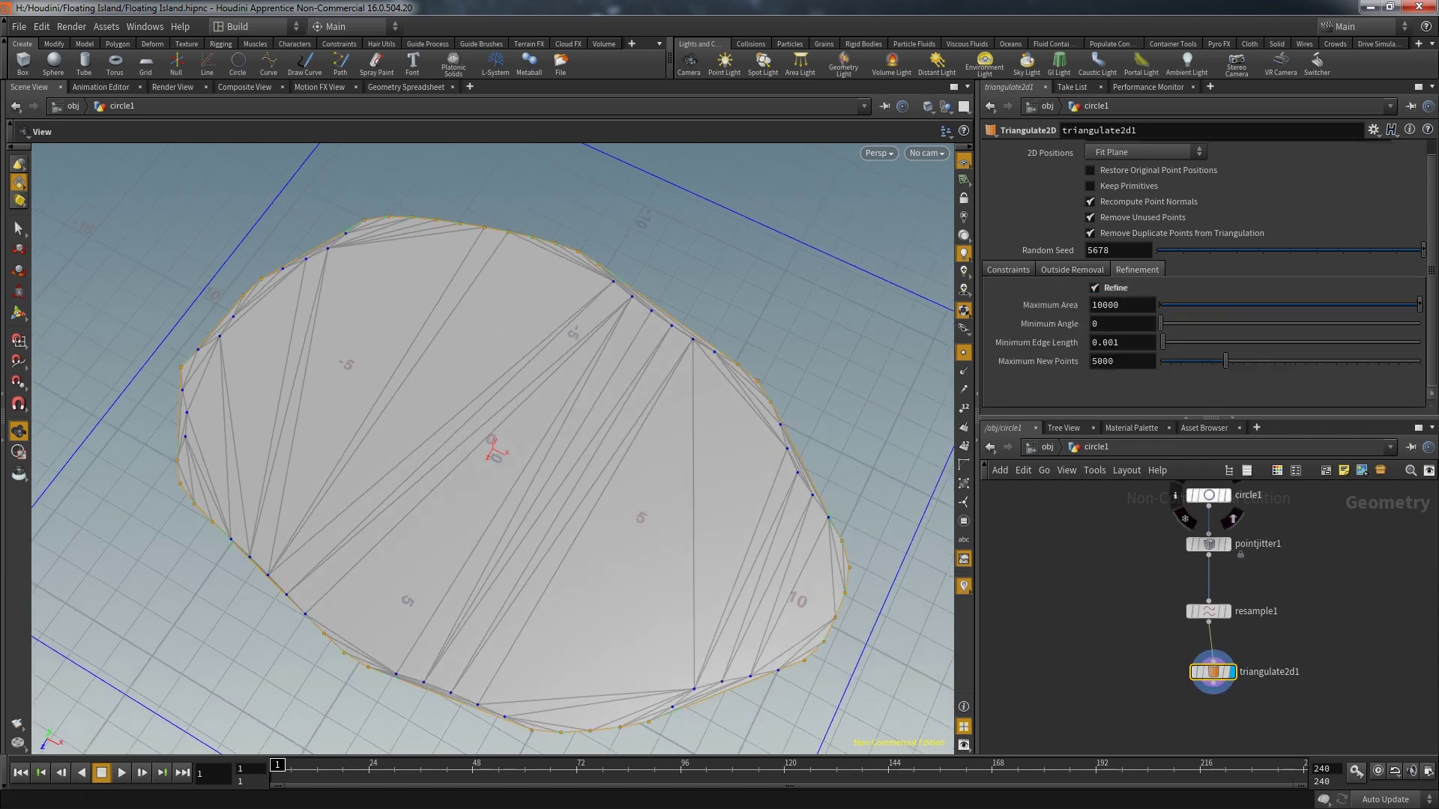
left_click_drag(1419, 305, 1165, 305)
left_click_drag(1226, 361, 1268, 361)
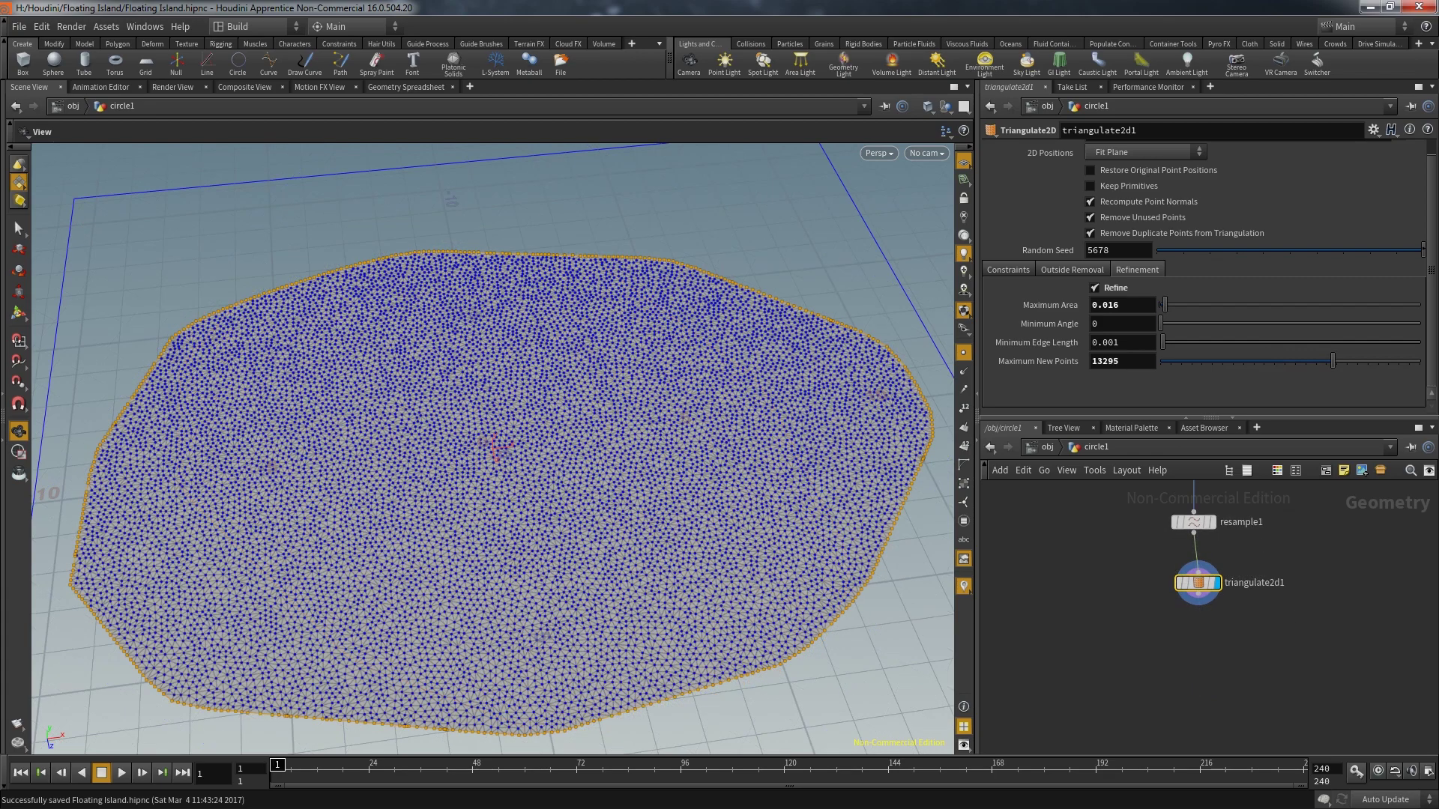
Tidy the network and compare the jittered outline against the triangulated mesh
left_click_drag(1197, 582, 1193, 596)
left_click_drag(524, 449, 464, 428)
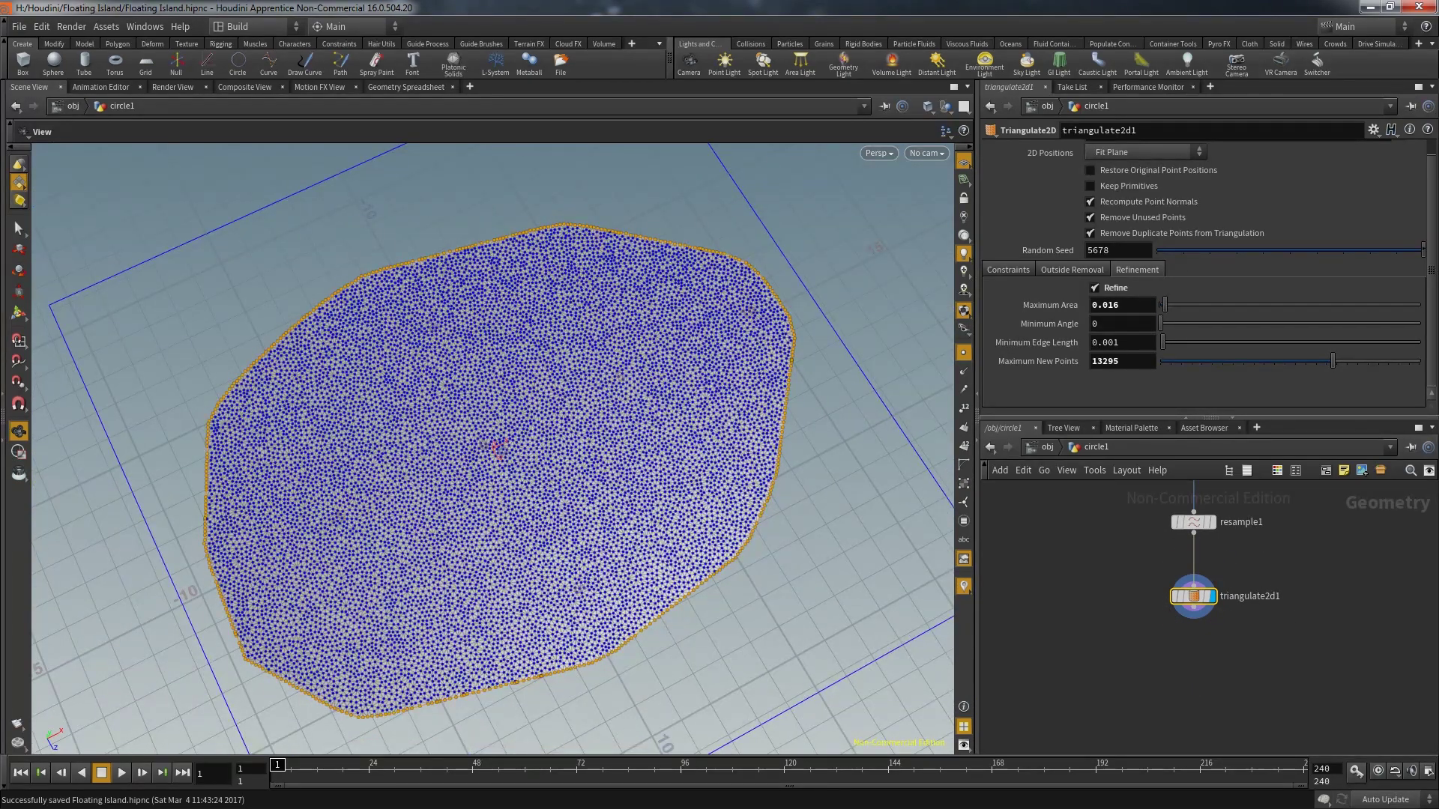
key("h")
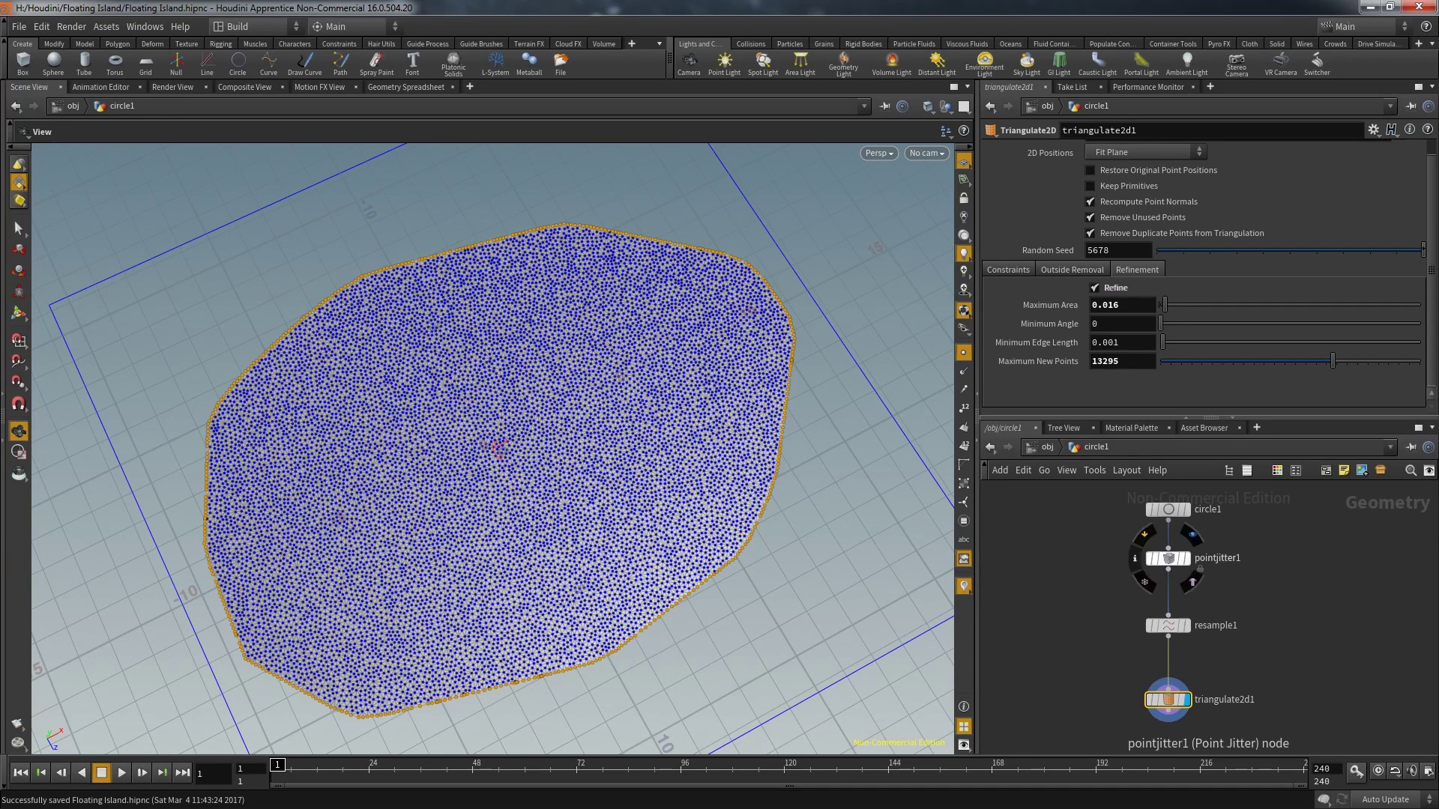
left_click(1168, 558)
left_click(1191, 535)
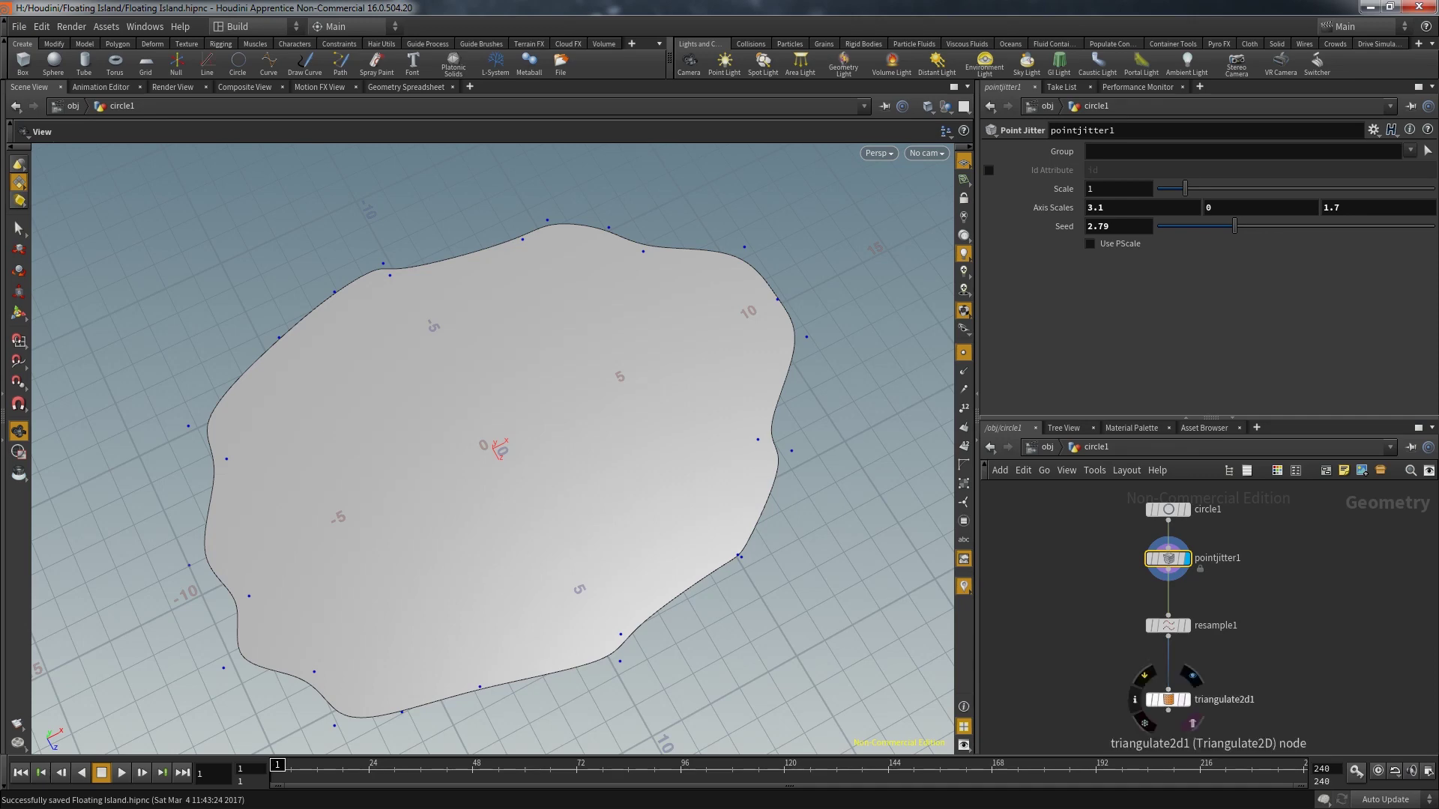
left_click(1167, 699)
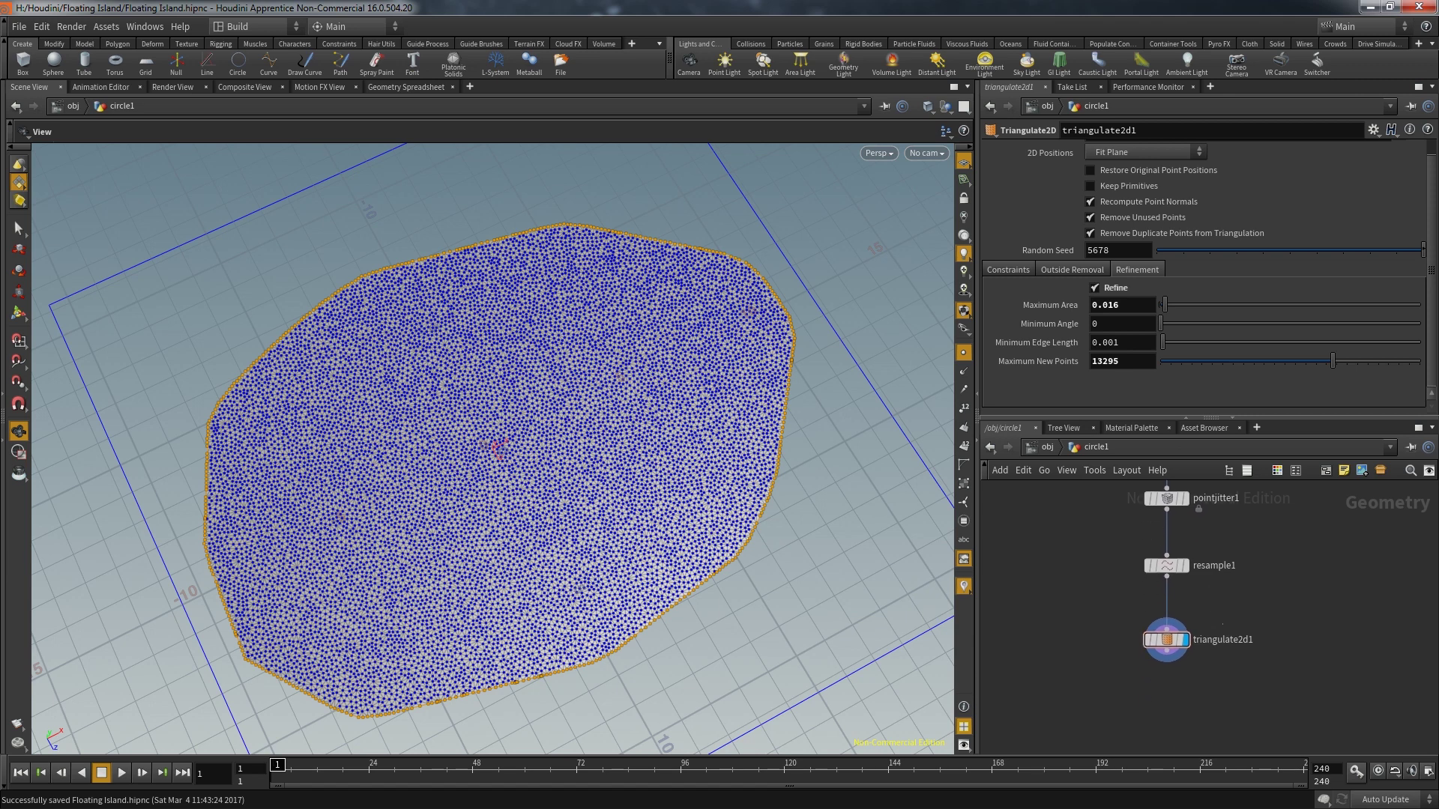
Insert a group node named edge between resample1 and triangulate2d1
key("Tab")
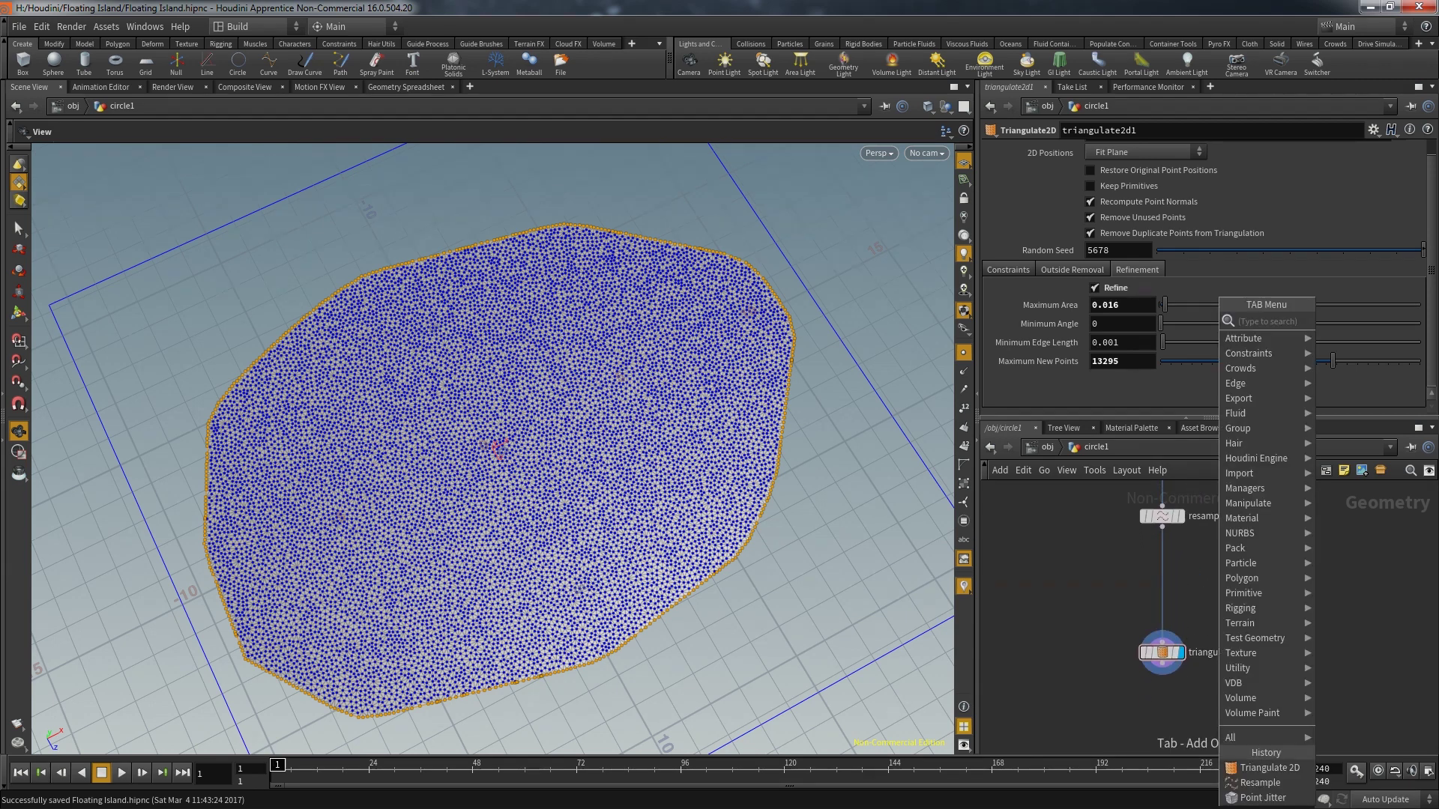
left_click(1349, 321)
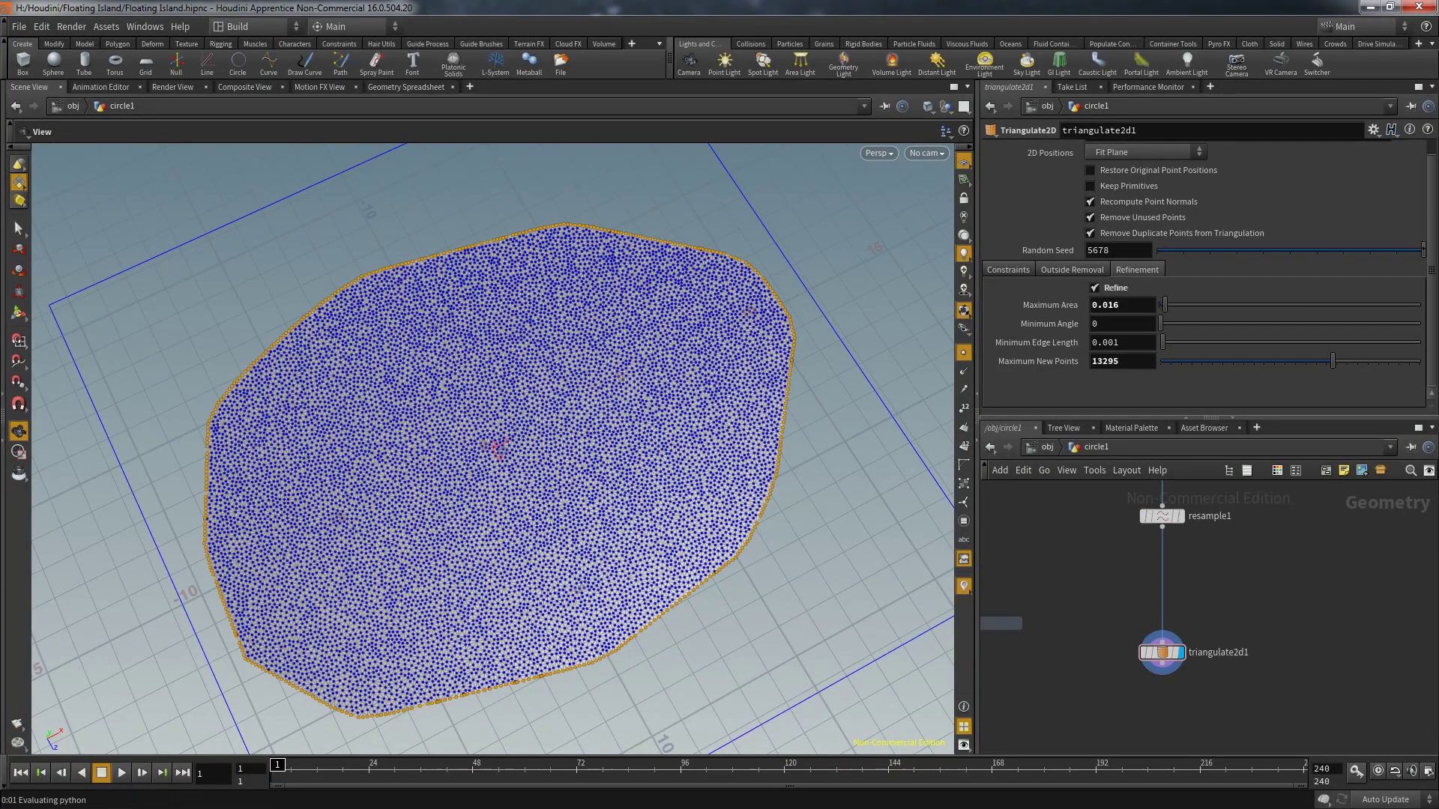
left_click(1162, 578)
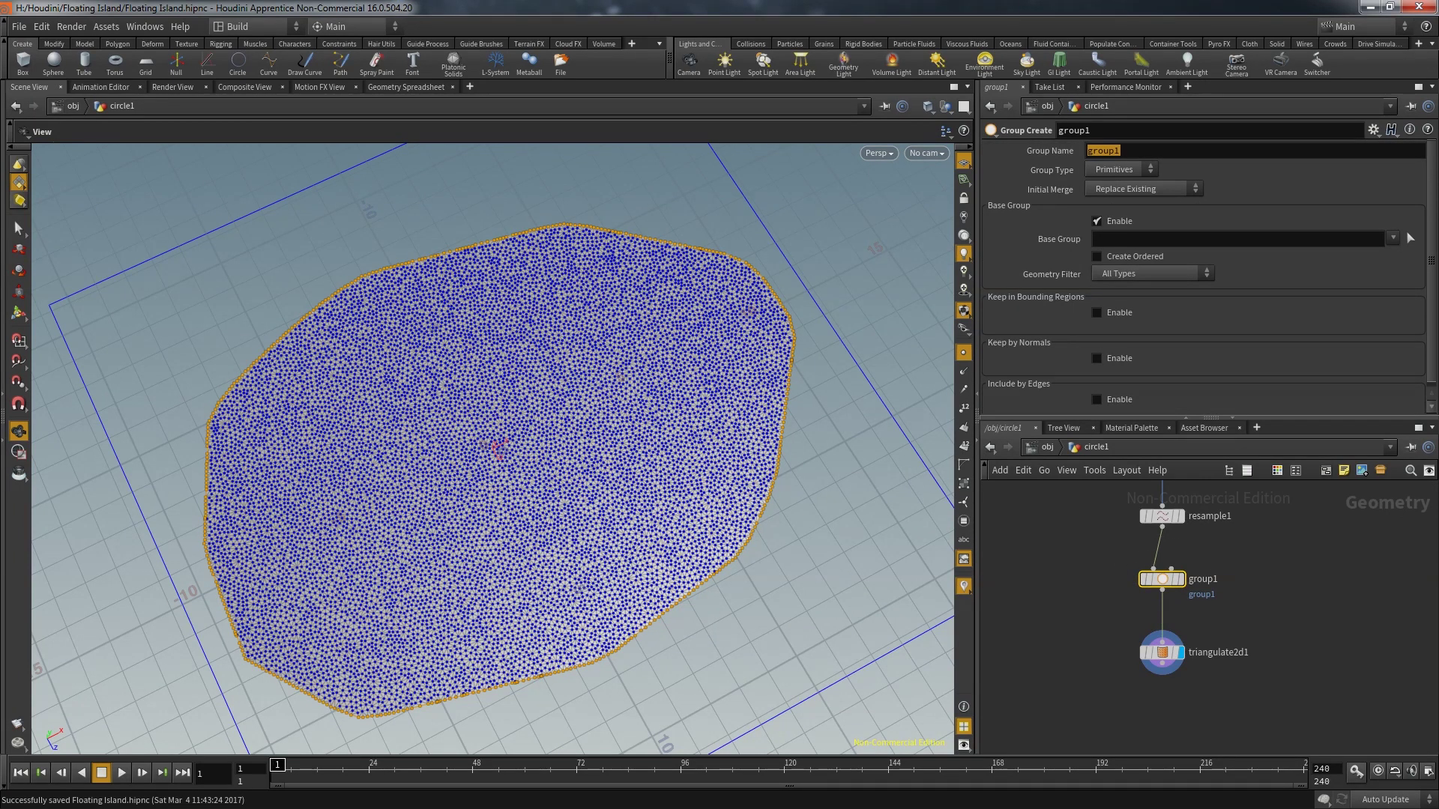
type("edge")
key("Return")
Set triangulate2d1's Constraint Primitives to the edge group
left_click(1162, 652)
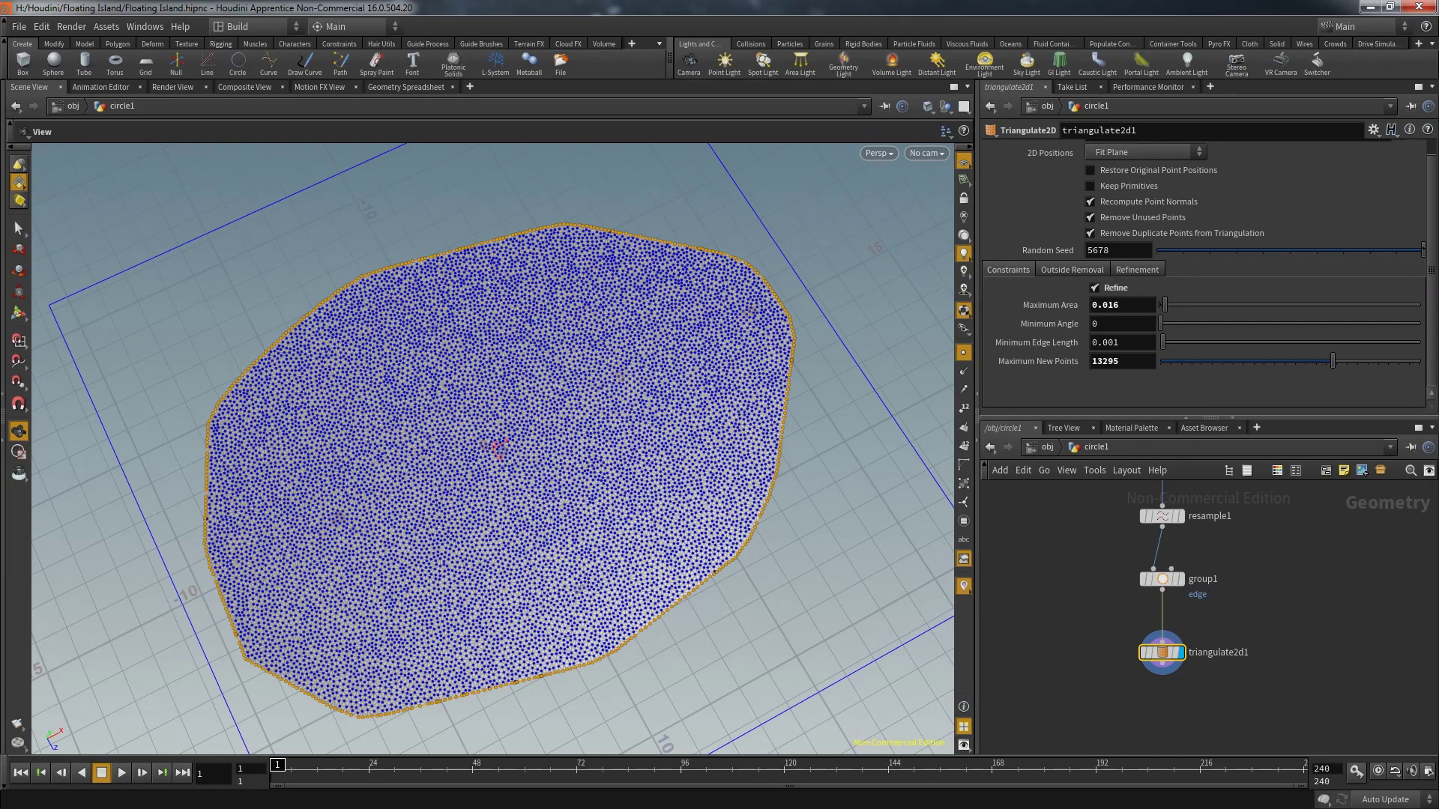
left_click(1008, 270)
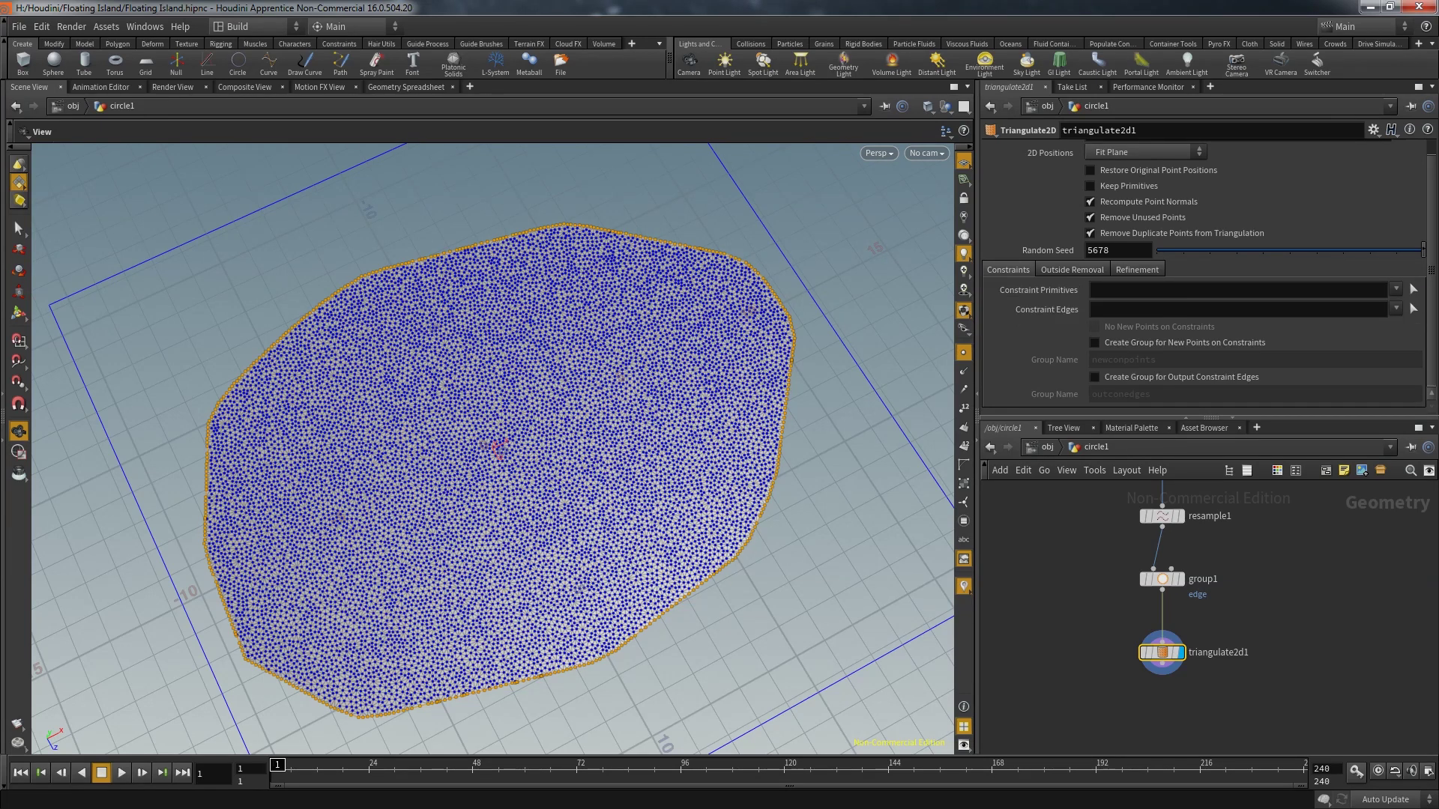
left_click(1414, 289)
key("Return")
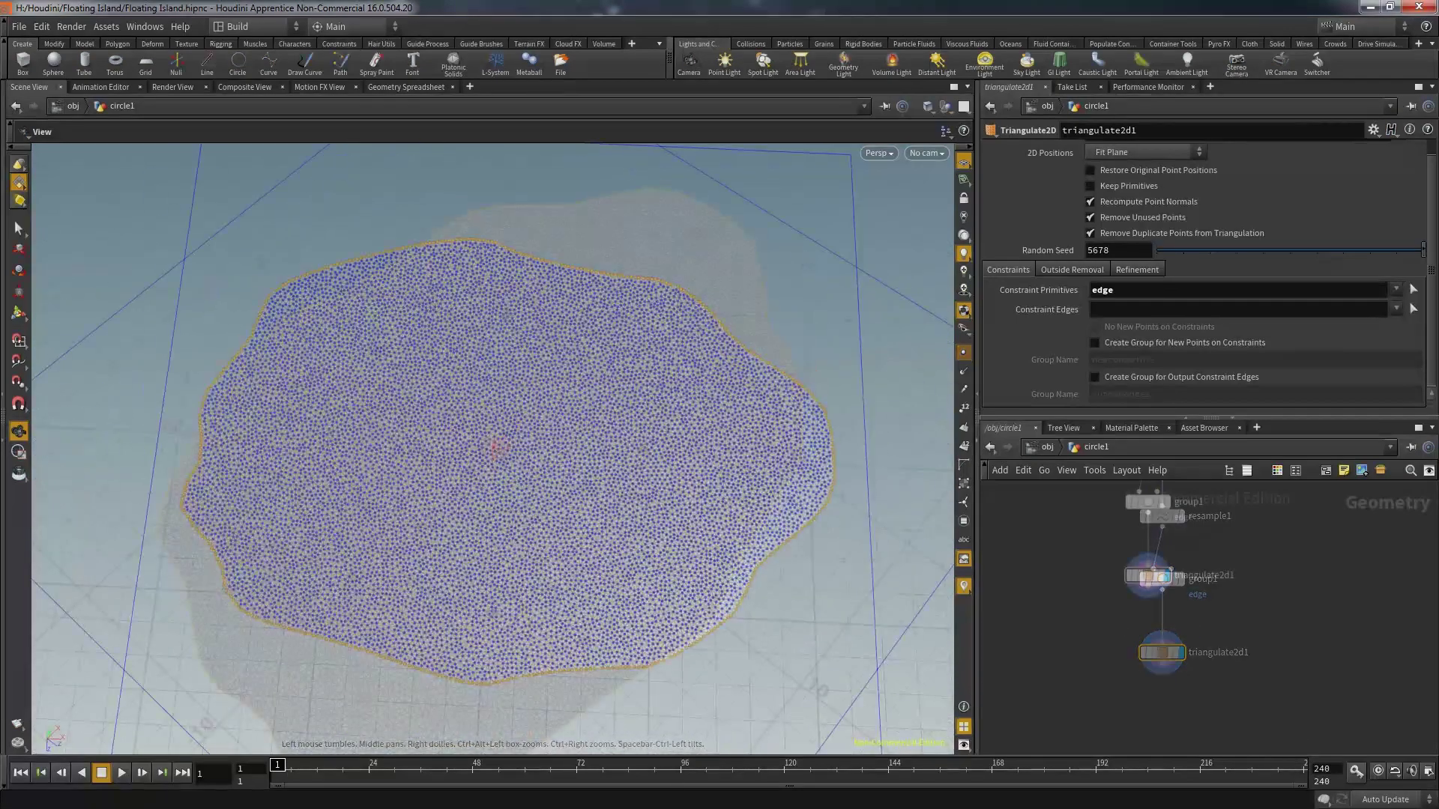
key("Tab")
key("Return")
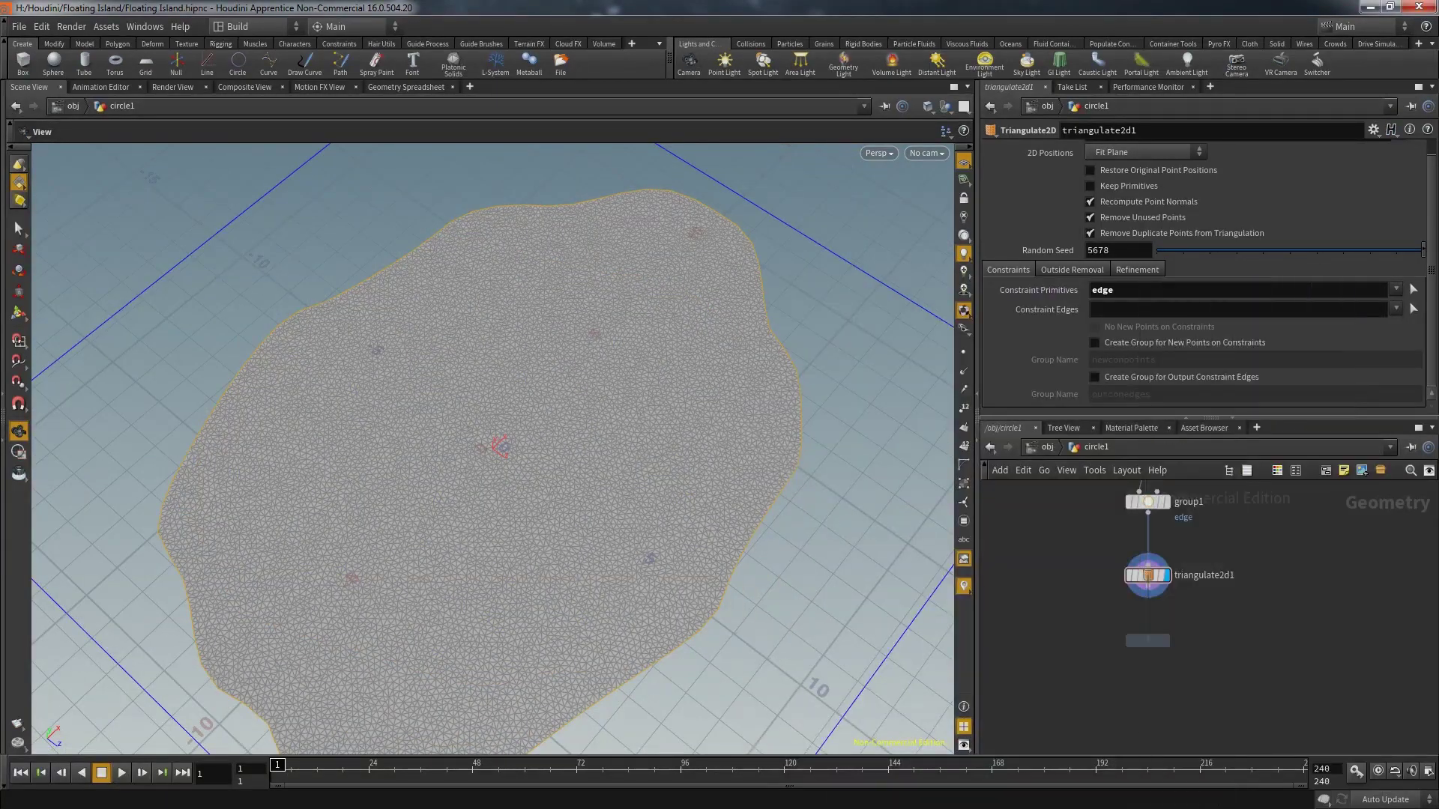
Wire paint1 below triangulate2d1, display it, and switch on Override Color
left_click(1147, 640)
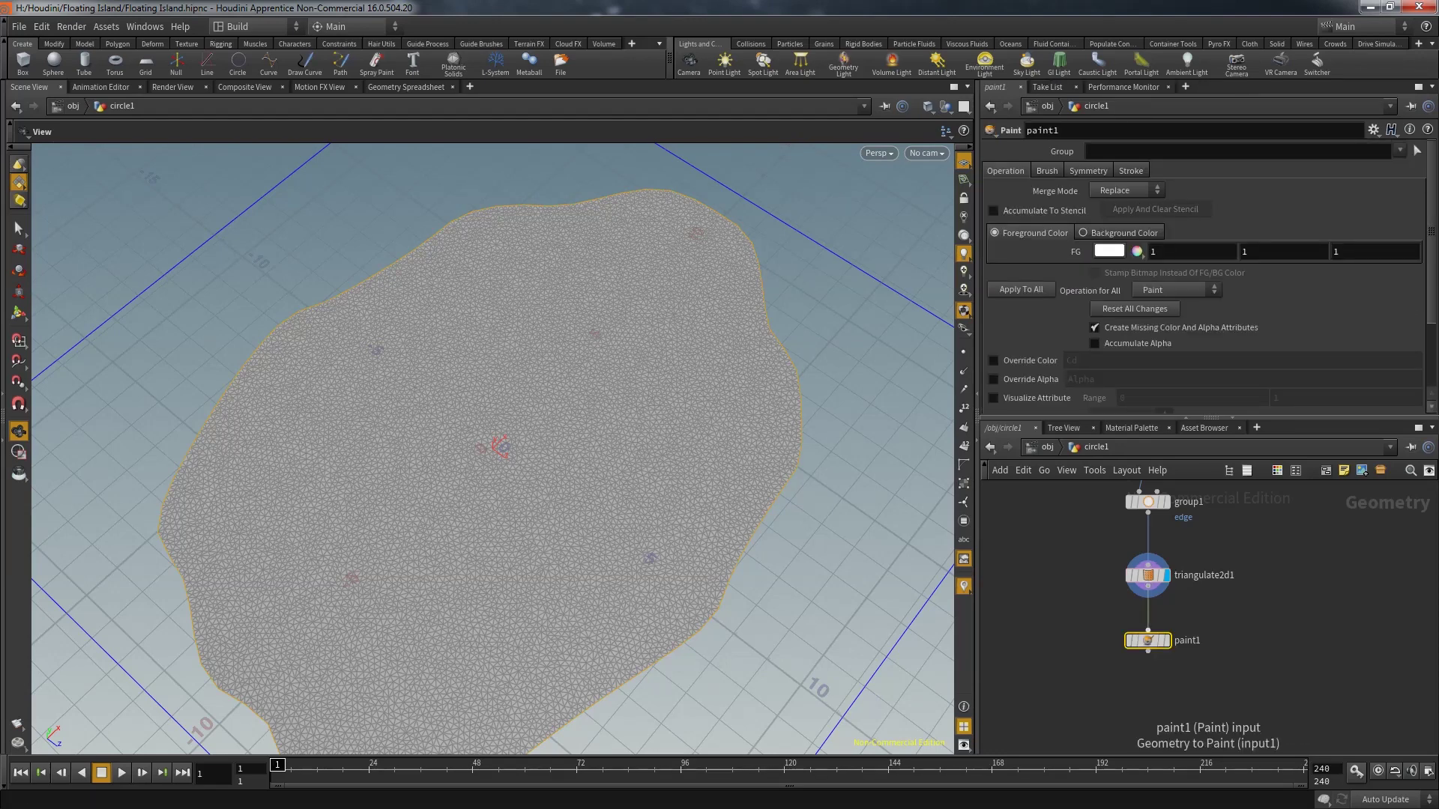
left_click_drag(1147, 586, 1147, 631)
left_click(1165, 641)
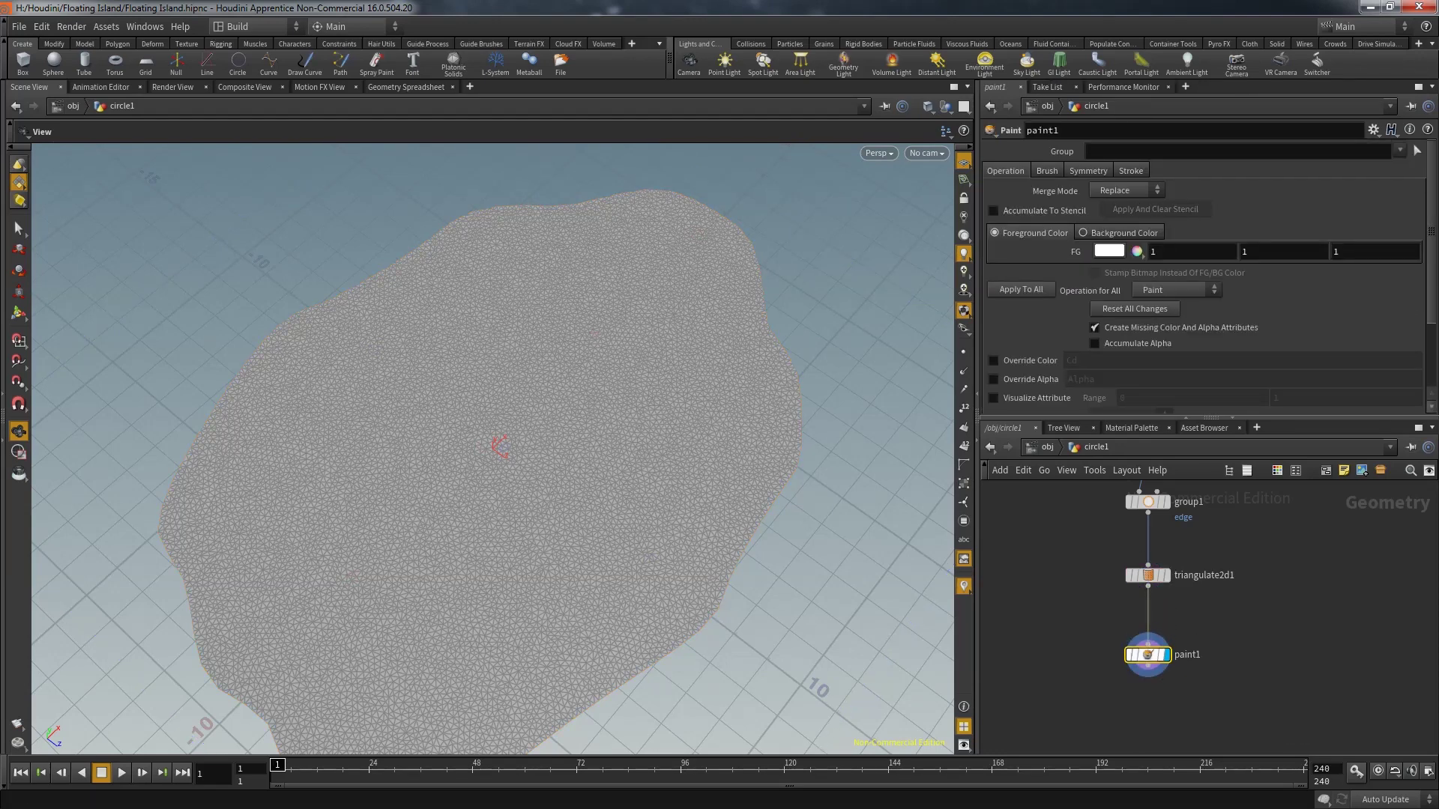
key("Return")
left_click_drag(1147, 641, 1148, 678)
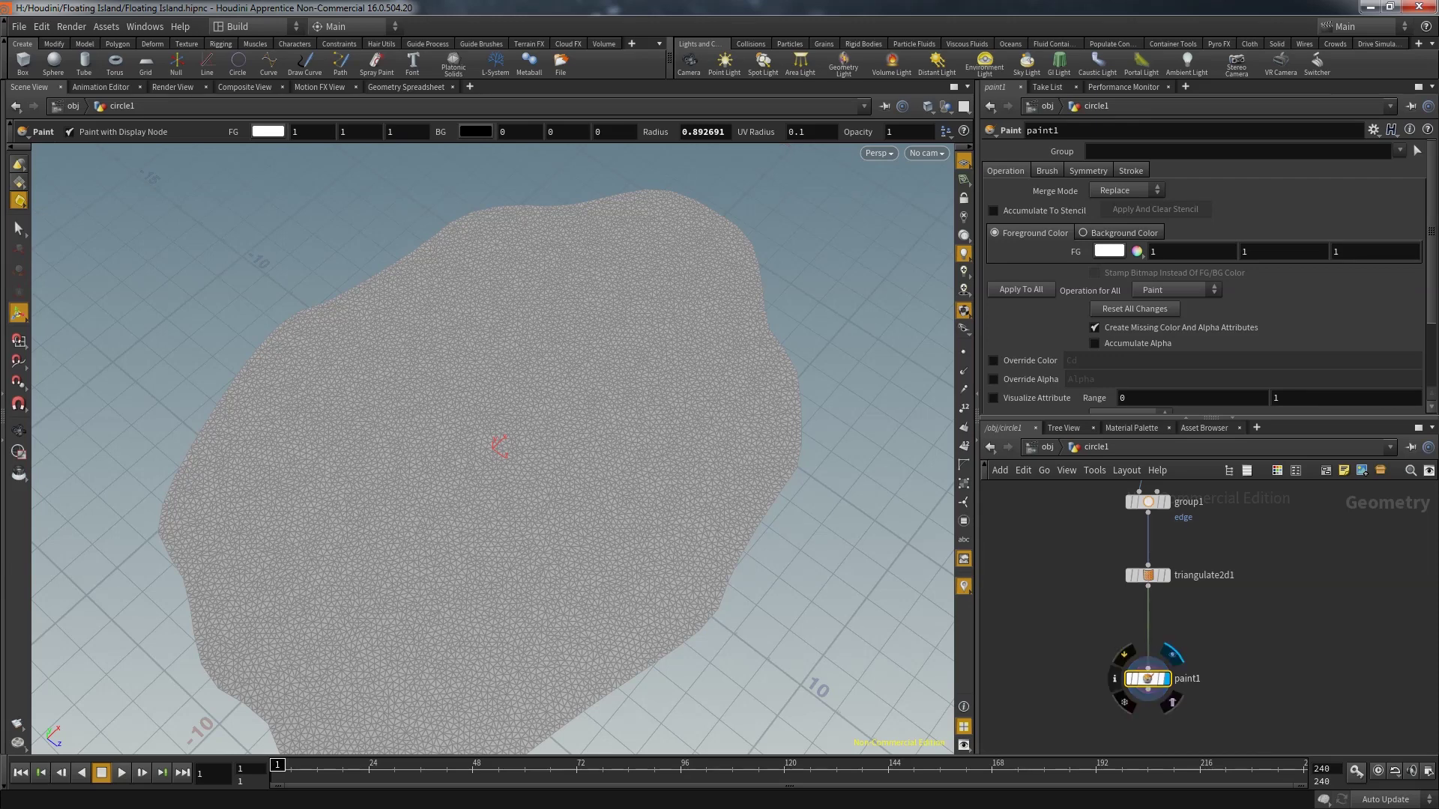
left_click(994, 361)
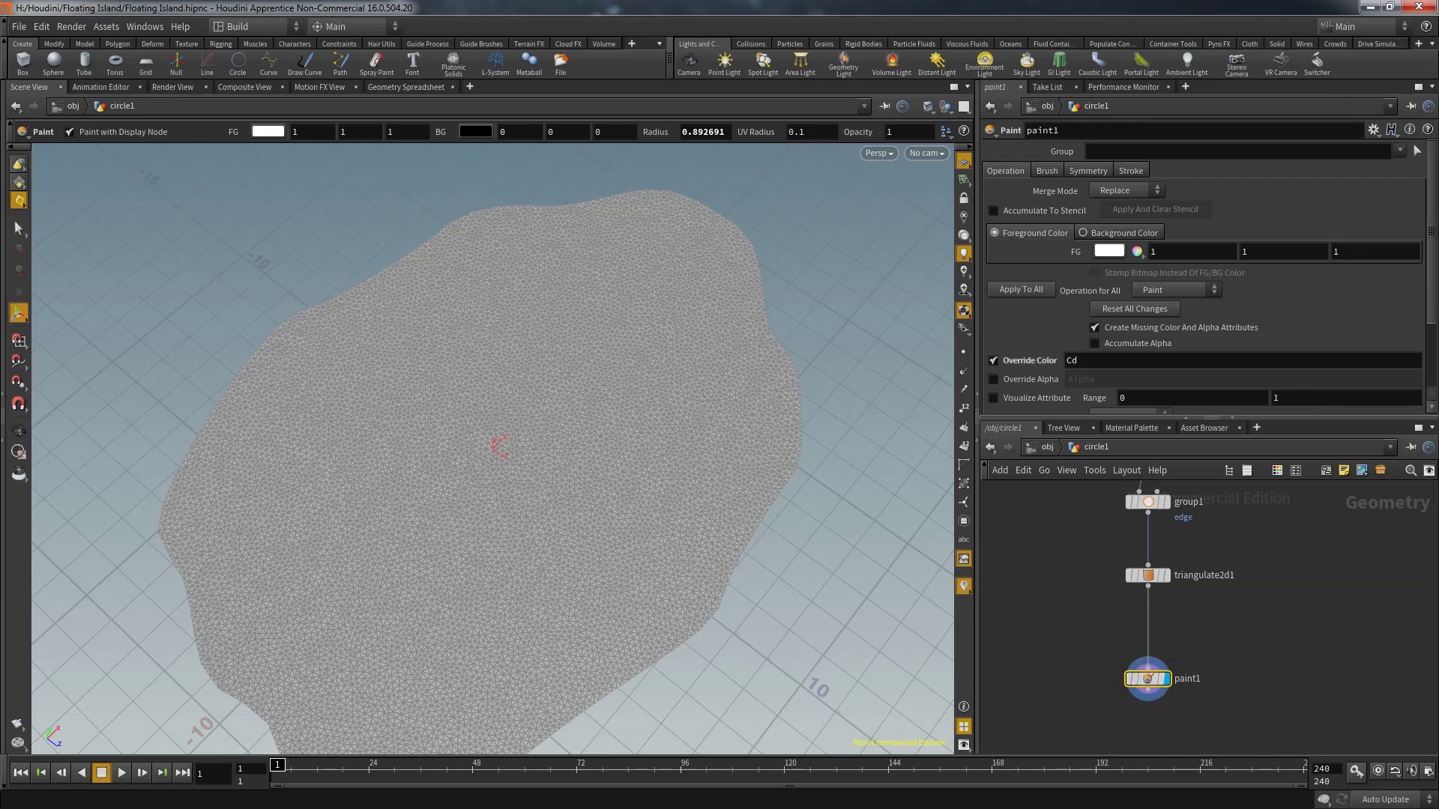
Insert attribwrangle1 between triangulate2d1 and paint1
key("Tab")
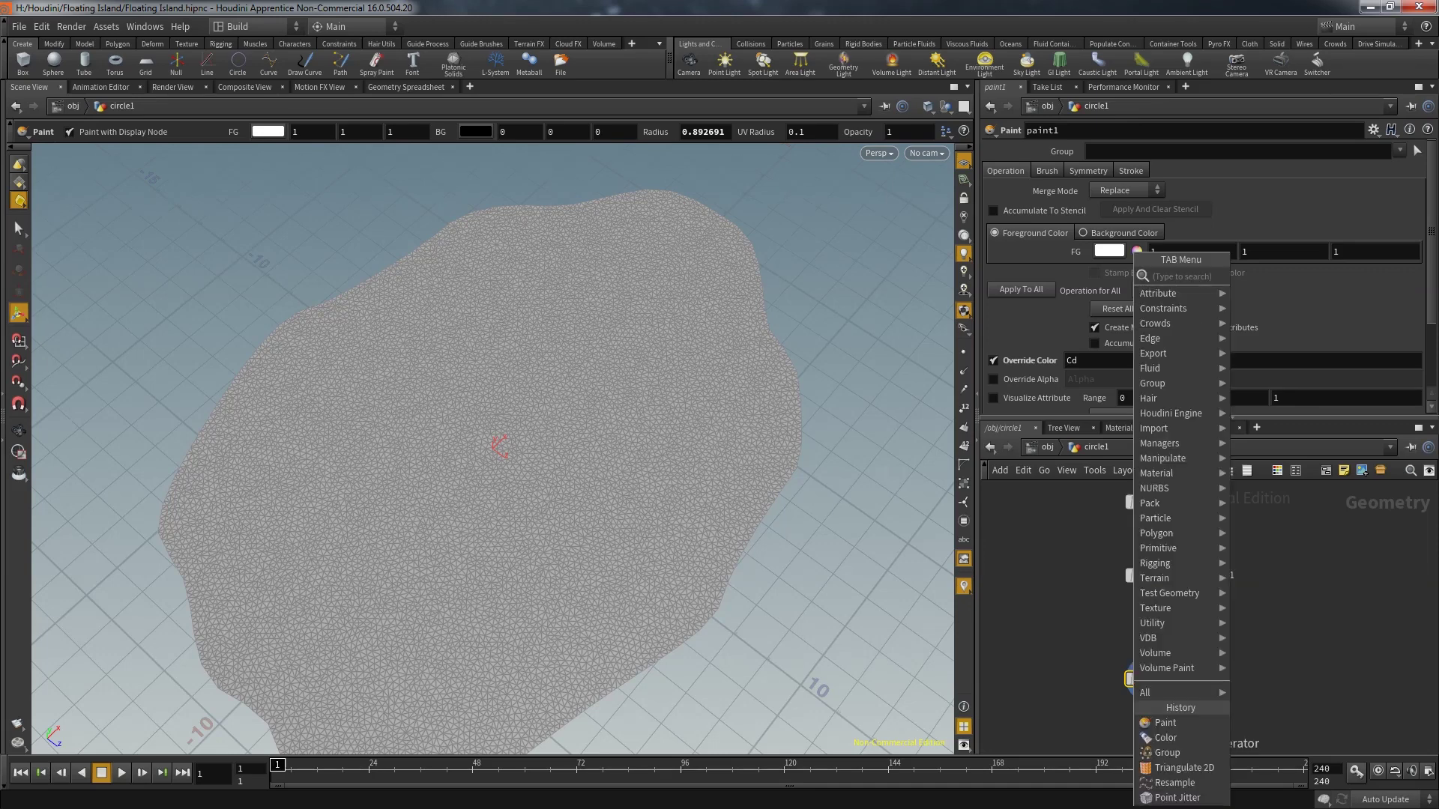
type("wrangle")
key("Return")
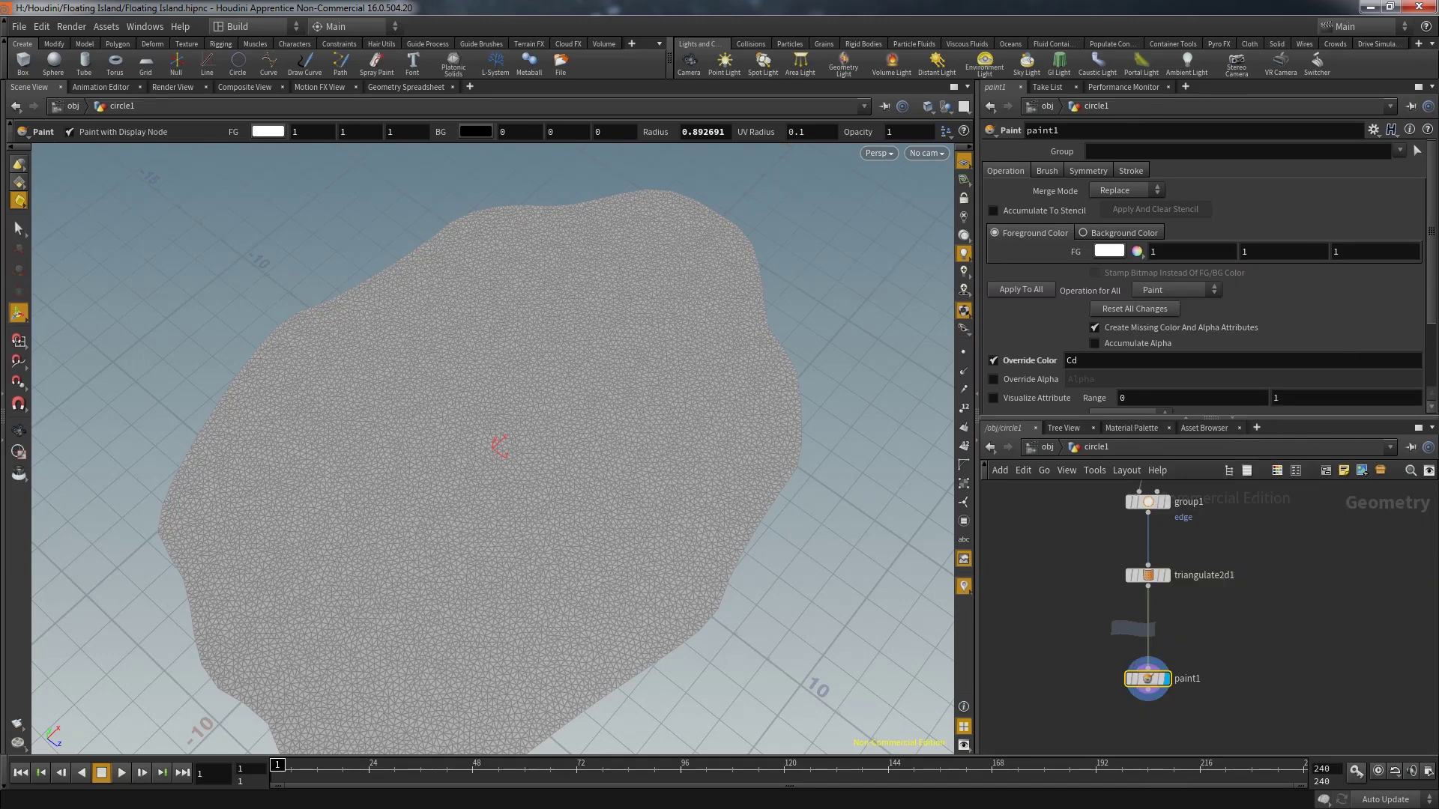
left_click(1147, 624)
mouse_move(1148, 625)
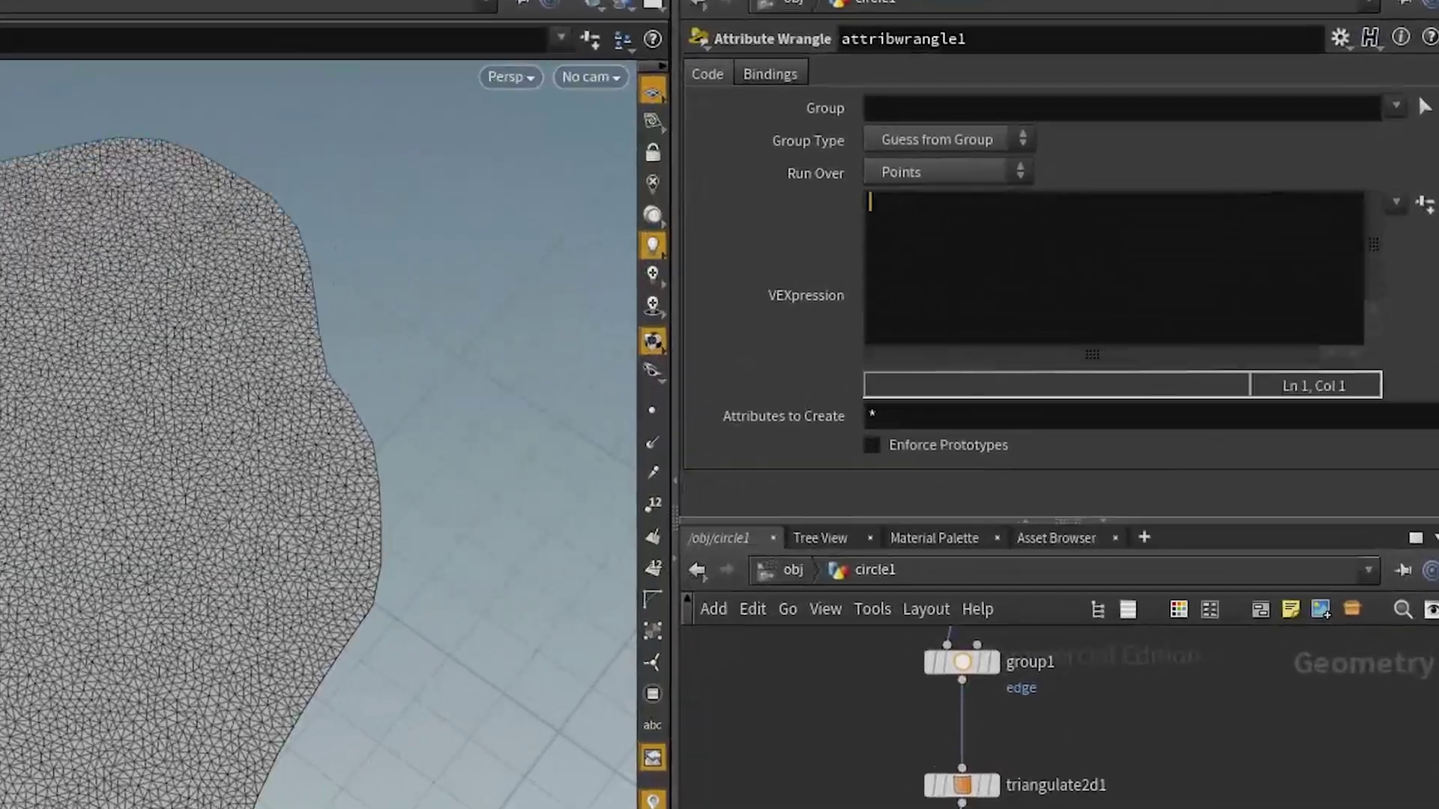
Write f@weight = 0.0 in the wrangle and check weights in the Geometry Spreadsheet
type("f@")
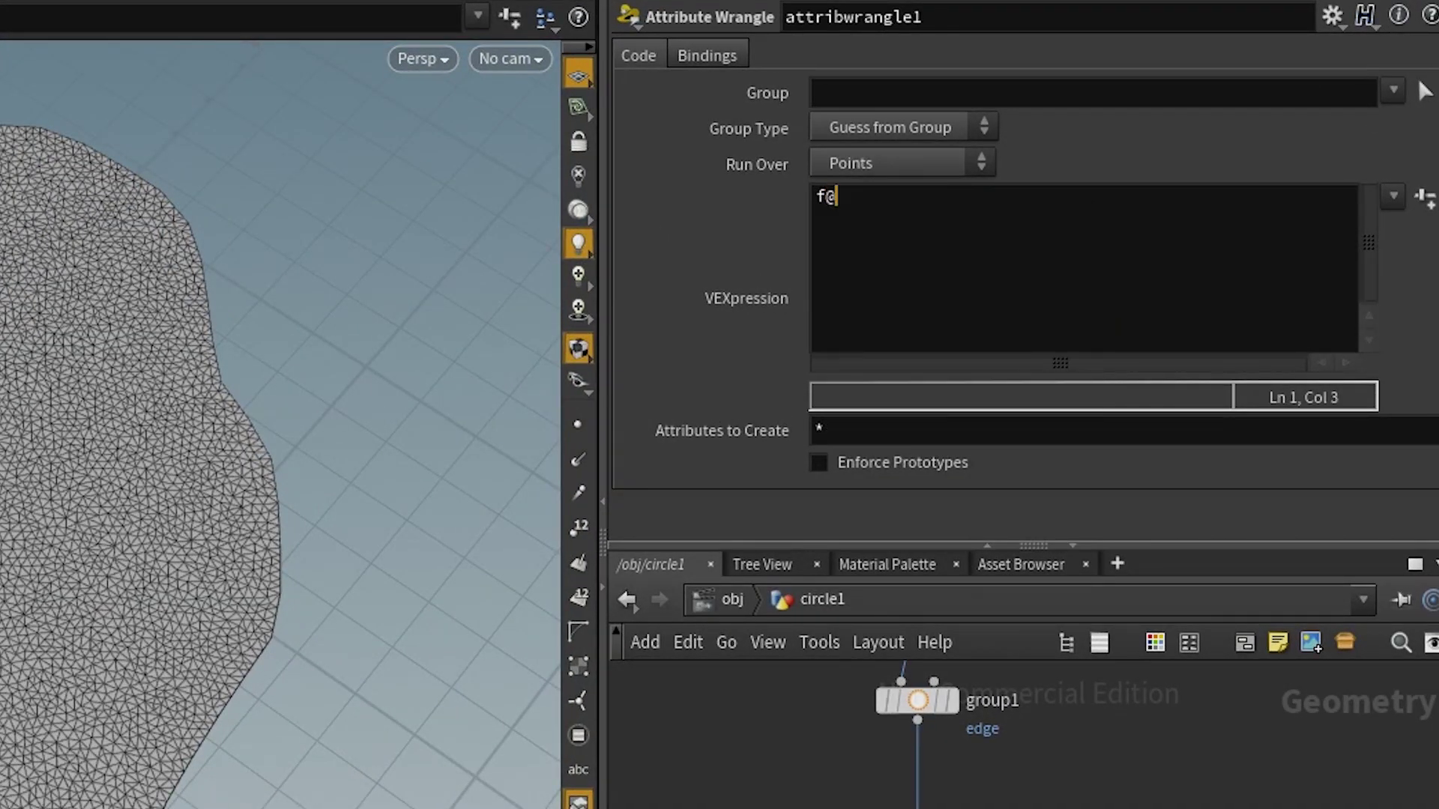
type("weight = 0.0;")
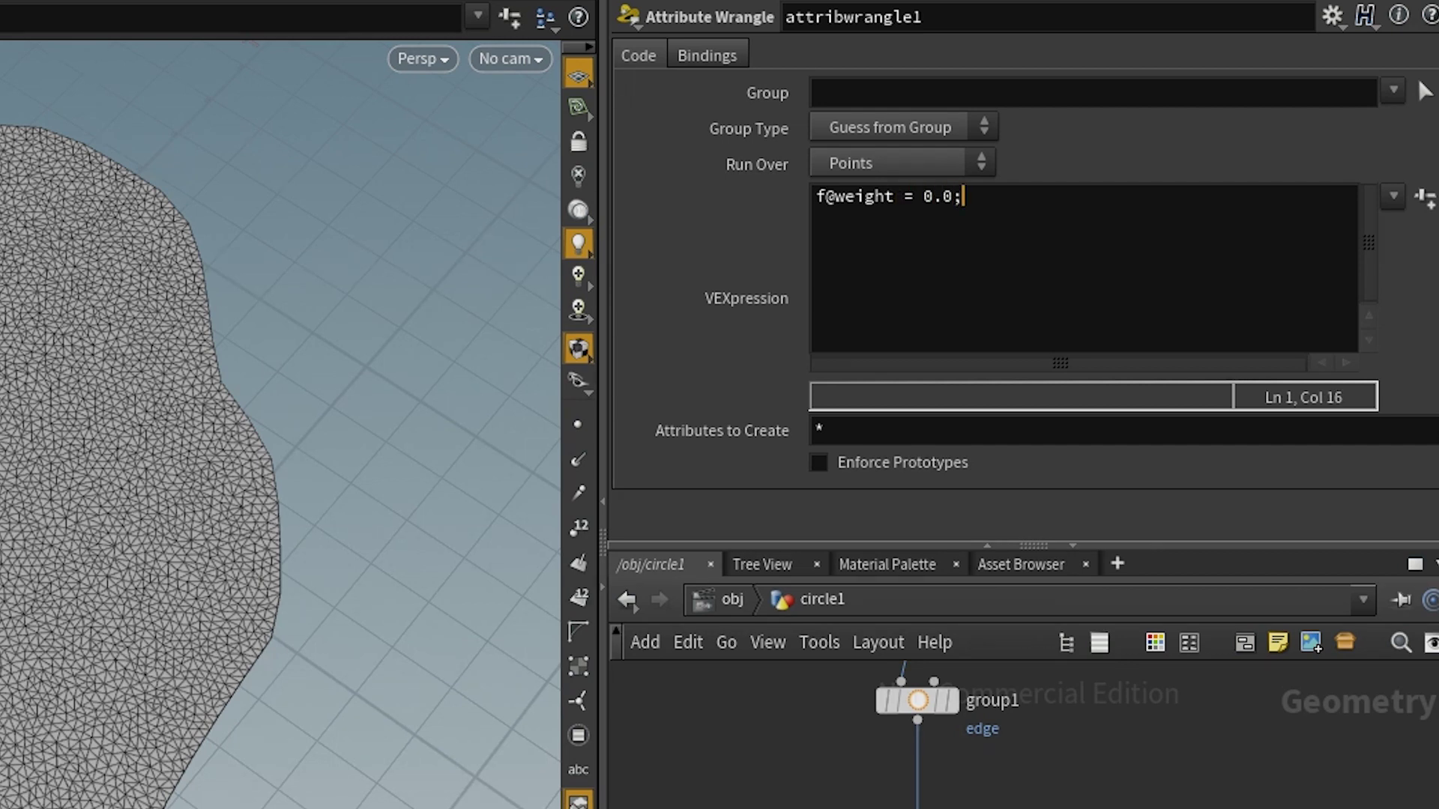
left_click(835, 196)
key("Right")
type("loat")
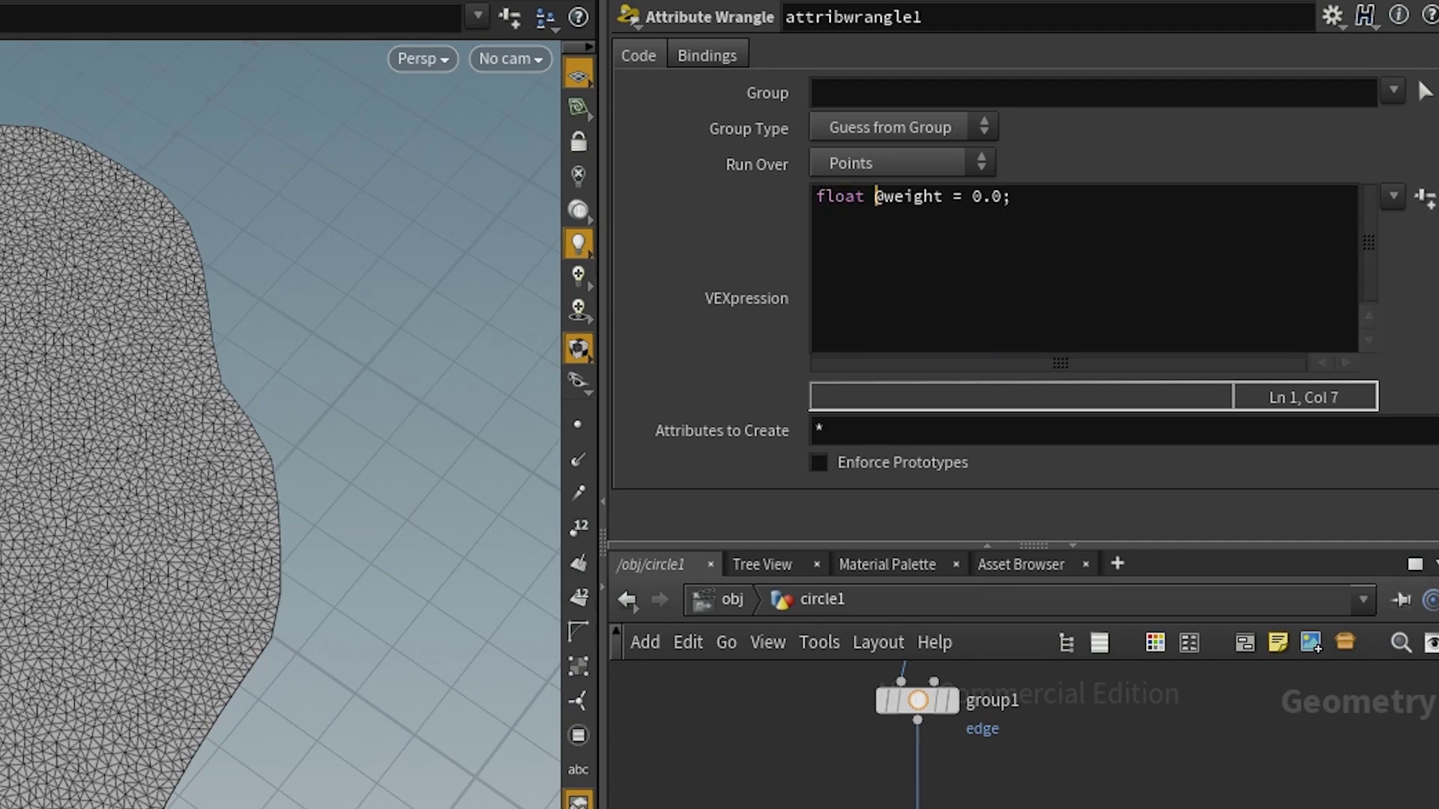
key("BackSpace")
key("BackSpace")
key("BackSpace")
key("BackSpace")
key("BackSpace")
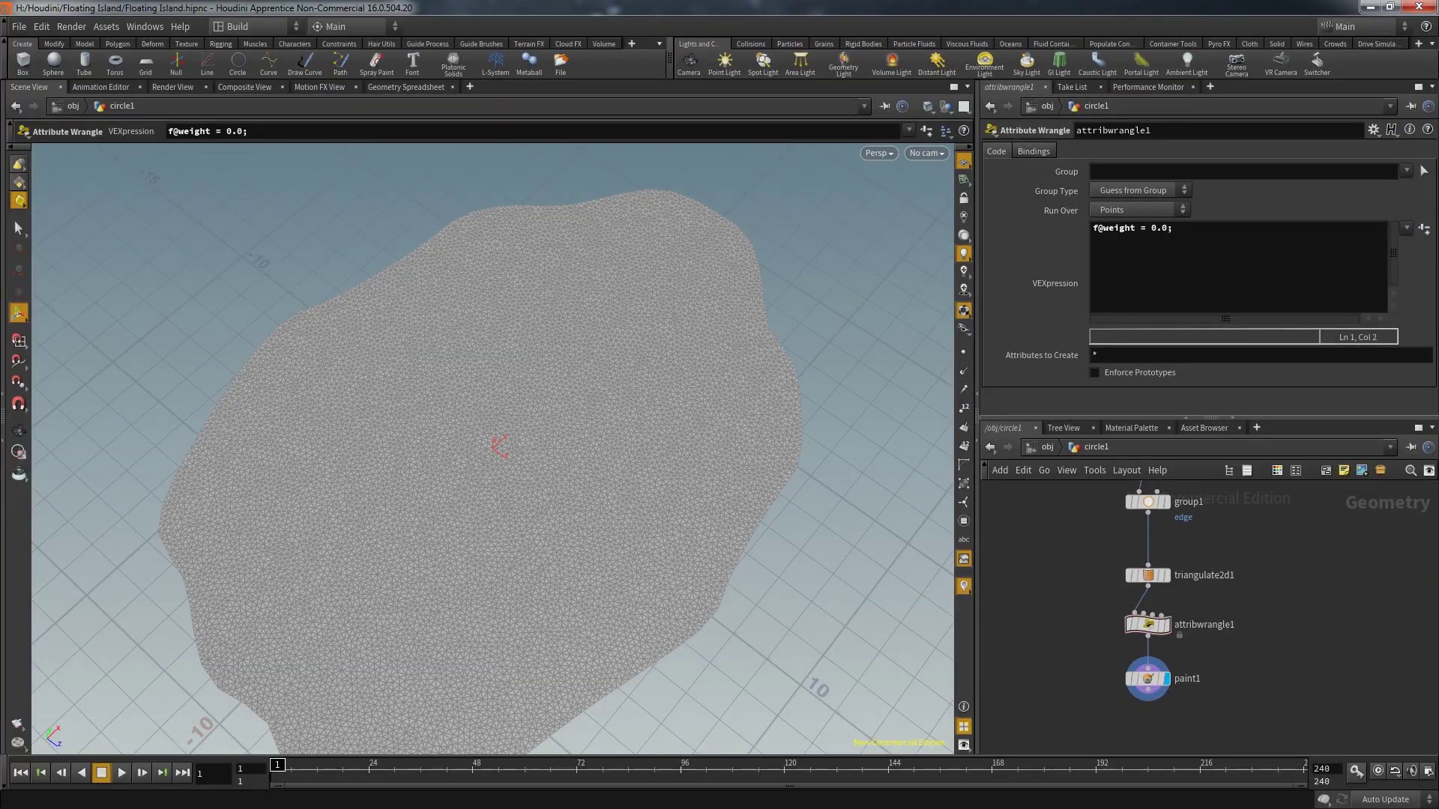
left_click(406, 87)
left_click(1147, 678)
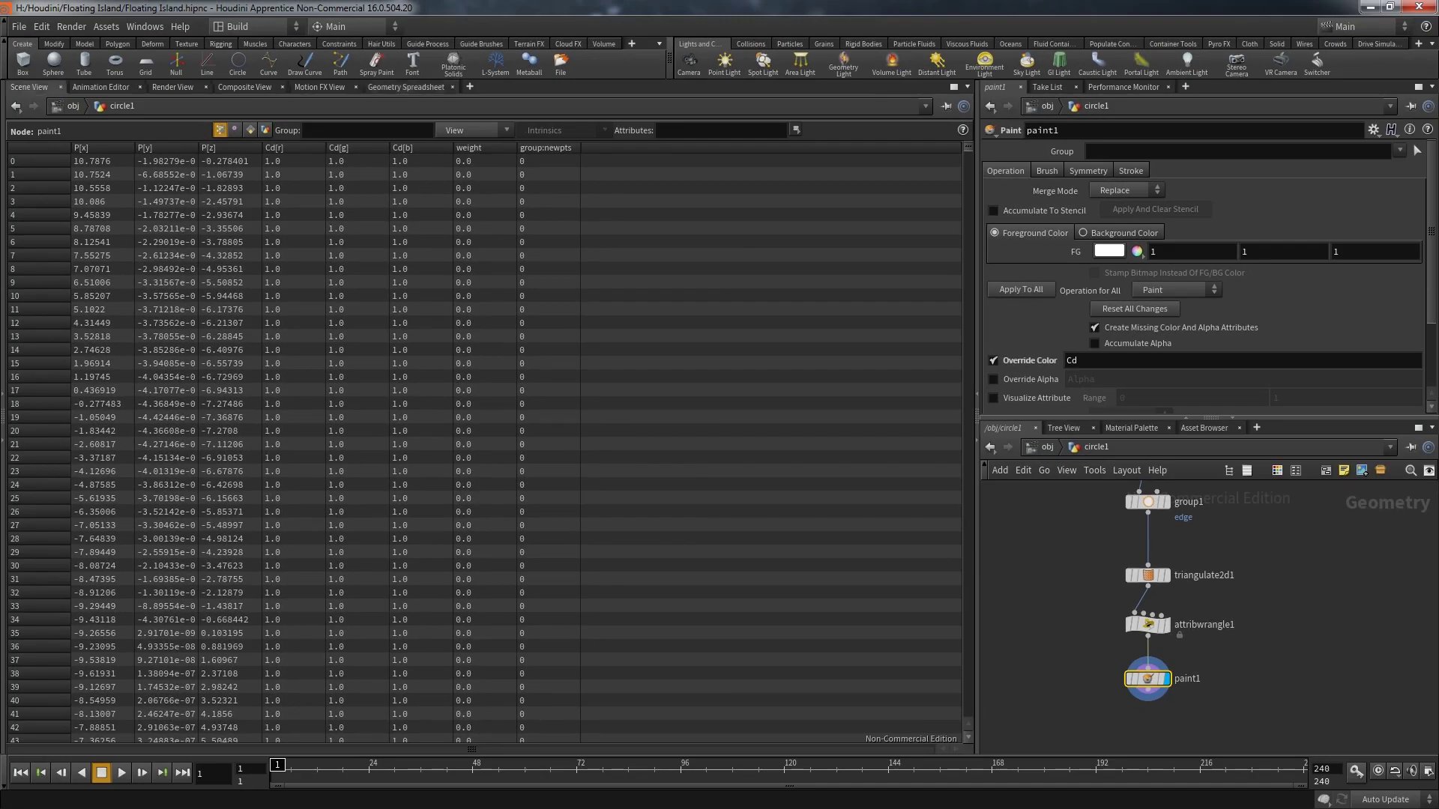
Switch paint1's Override Color attribute from Cd to weight and enter the Paint state
left_click(29, 87)
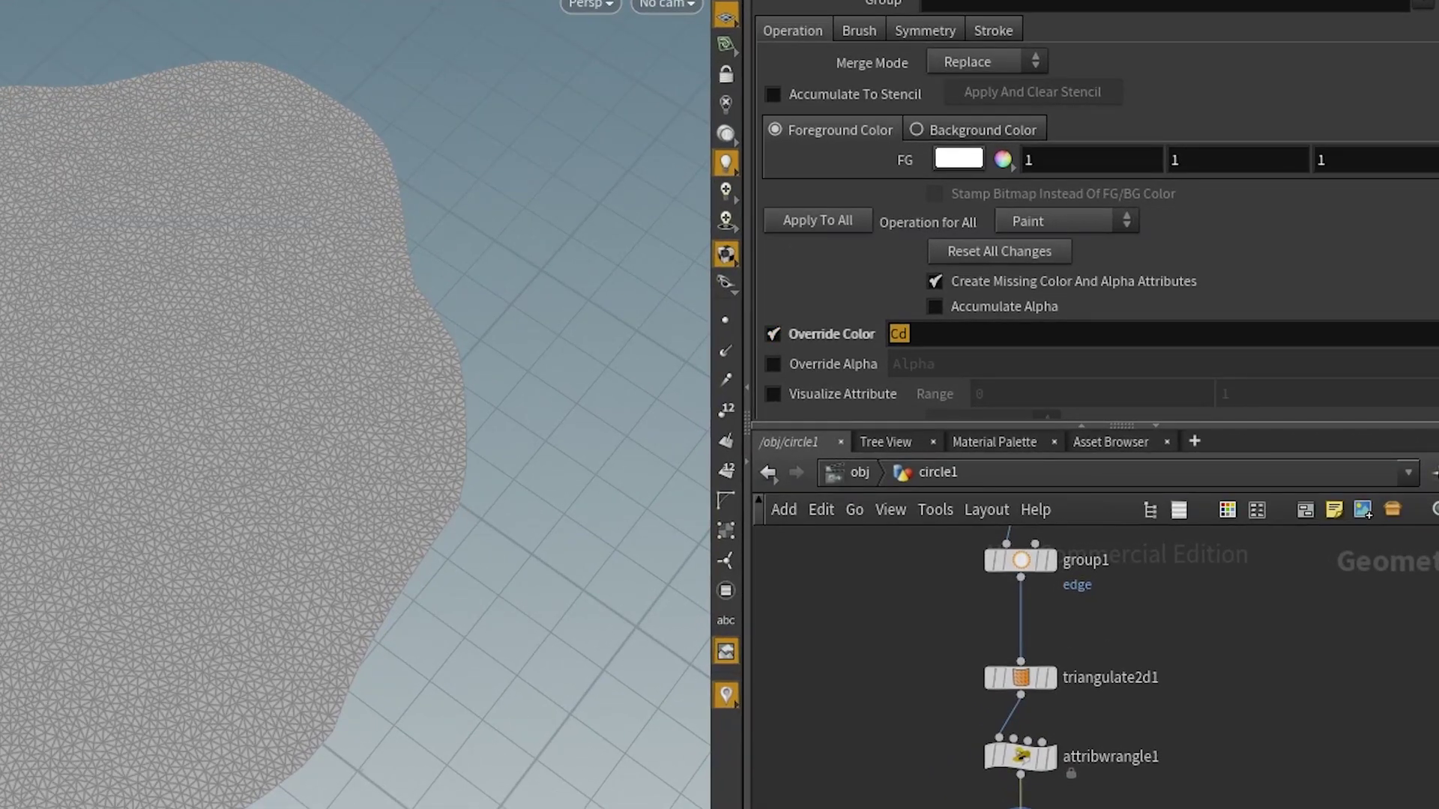
type("weight")
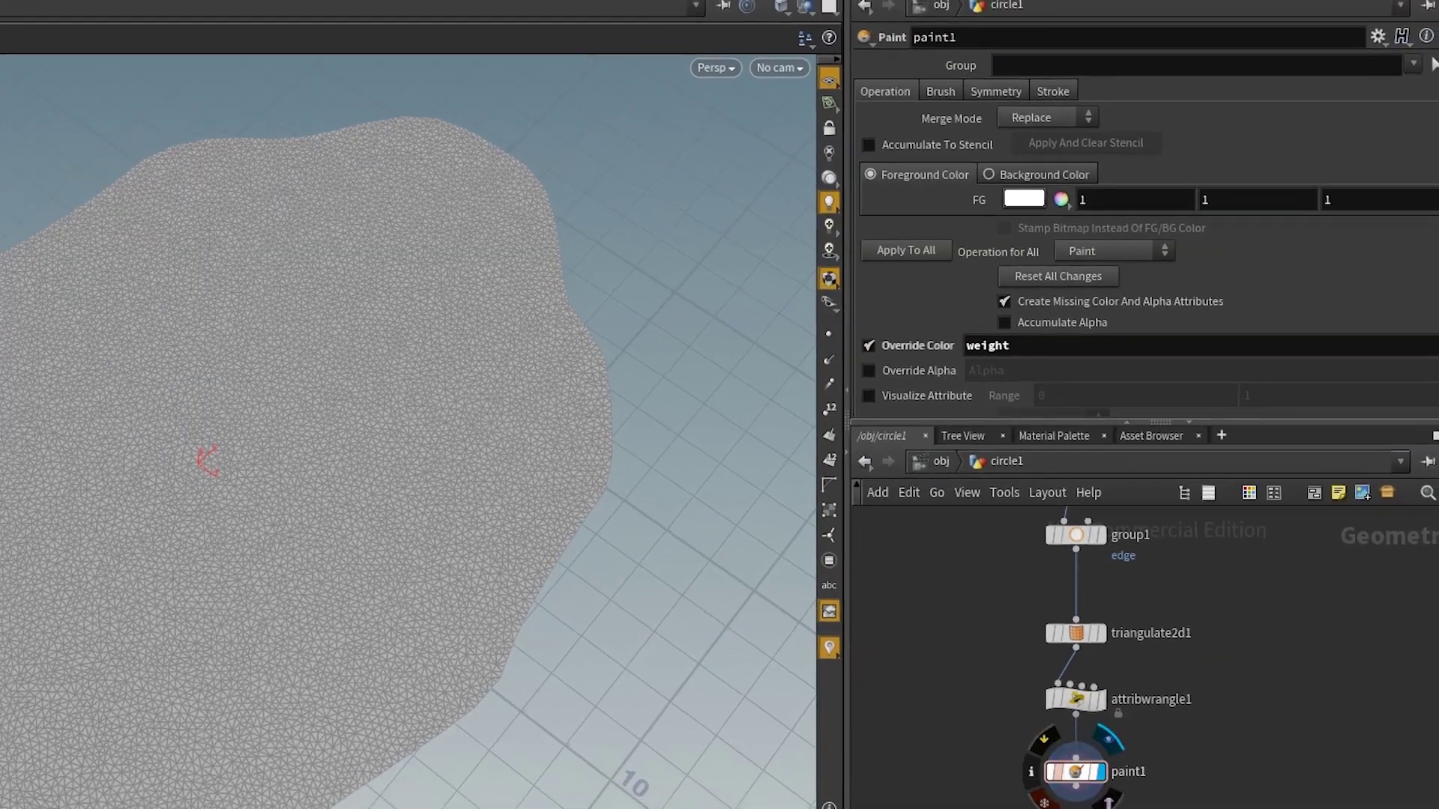
type("s")
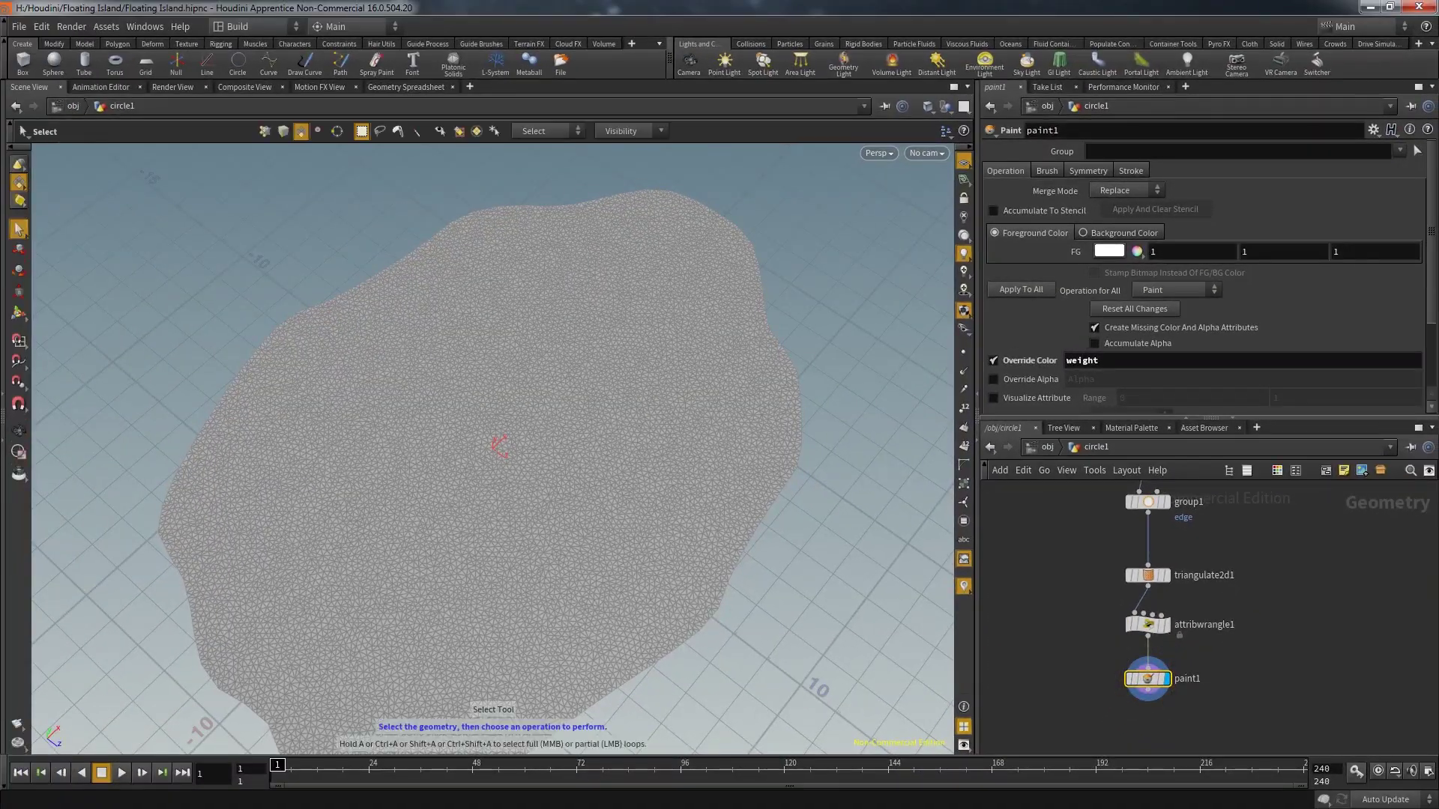
key("Return")
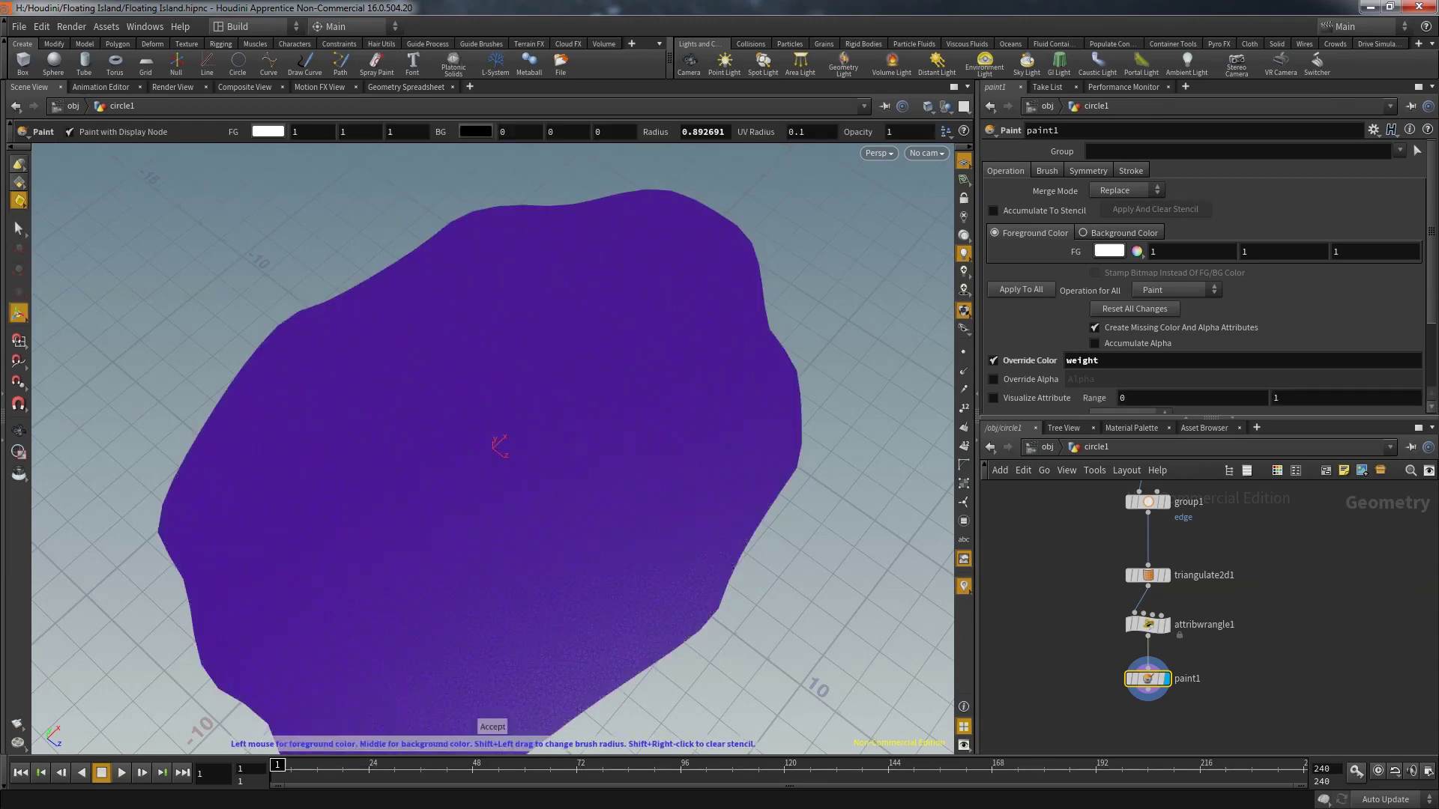
key("Escape")
left_click_drag(482, 424, 397, 412)
mouse_move(600, 540)
left_mouse_down()
mouse_move(627, 551)
mouse_move(592, 592)
left_mouse_up()
key("Return")
Turn off Specular in the viewport's lighting components
left_click(964, 253)
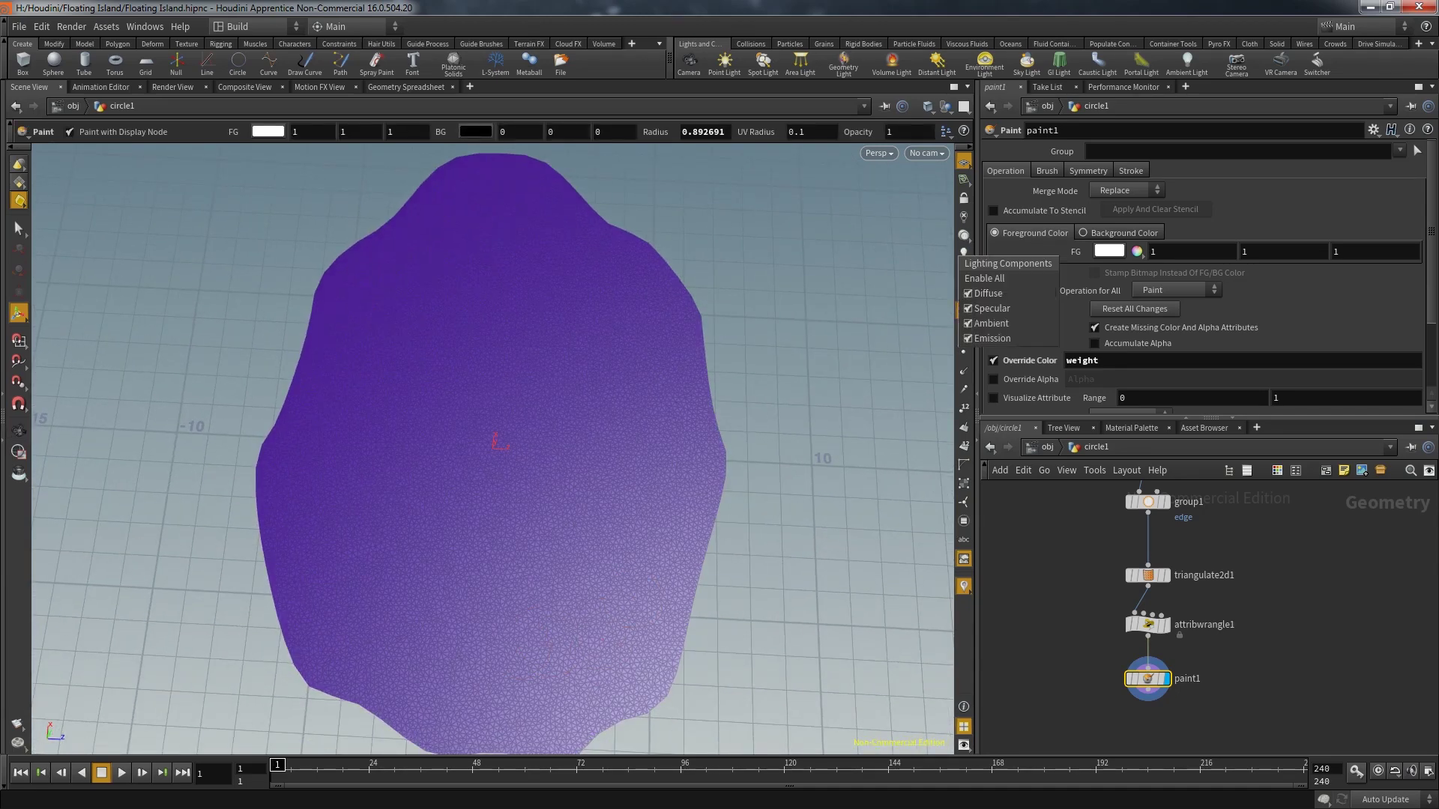
left_click(991, 308)
key("Escape")
left_click_drag(524, 449, 434, 472)
Set the foreground value to 0.1 and Merge Mode to Add
key("ctrl+z")
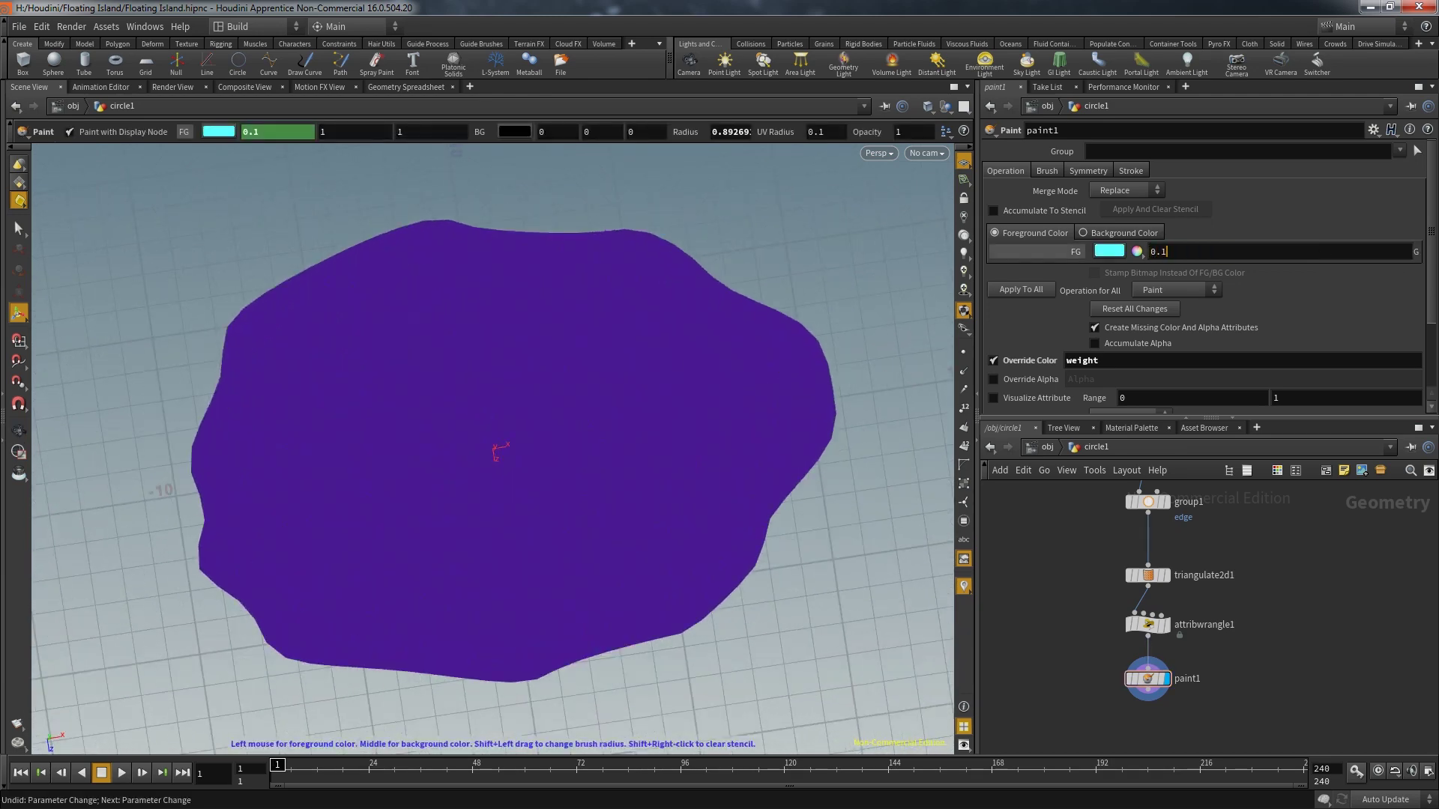
key("Return")
key("Return")
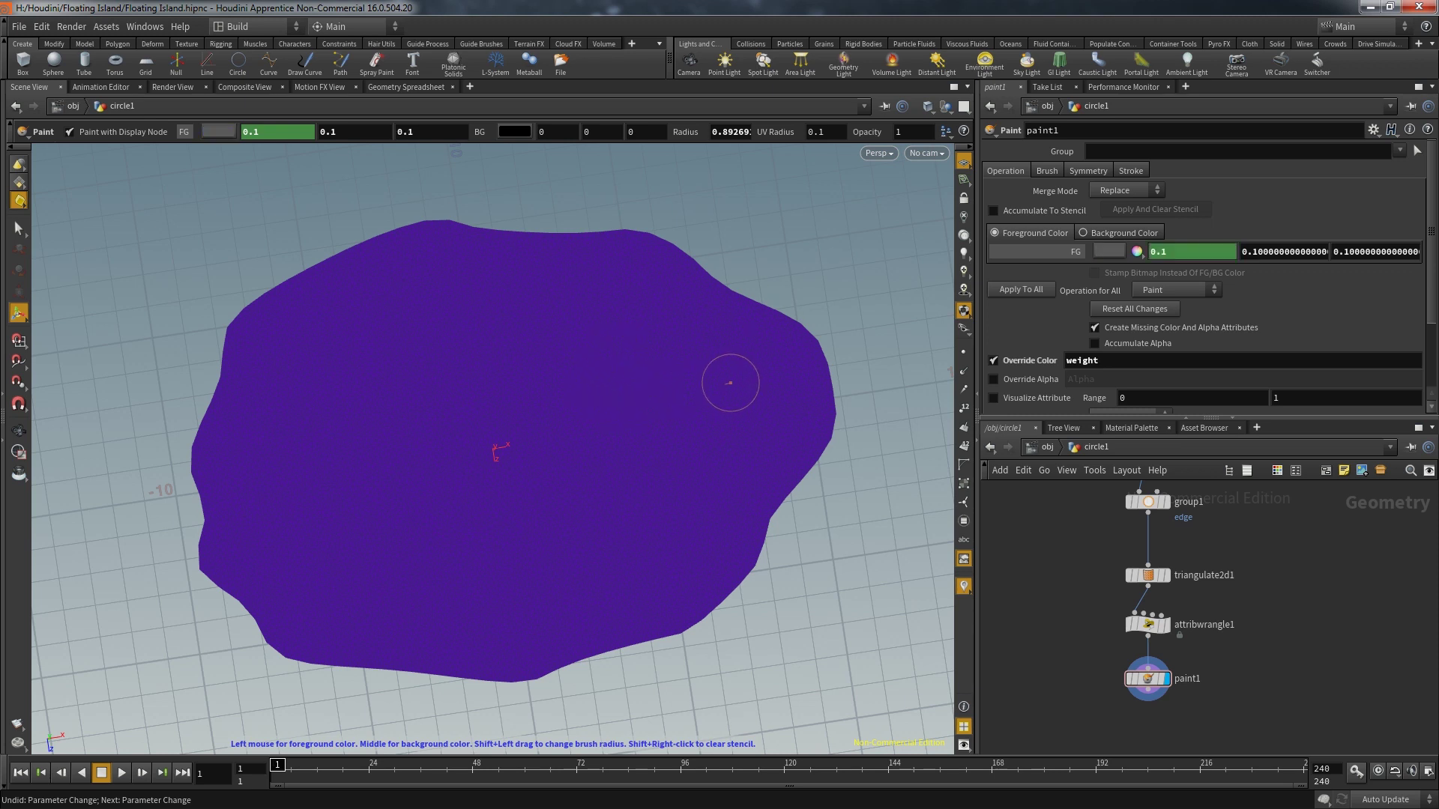
left_click(1128, 190)
left_click(1117, 210)
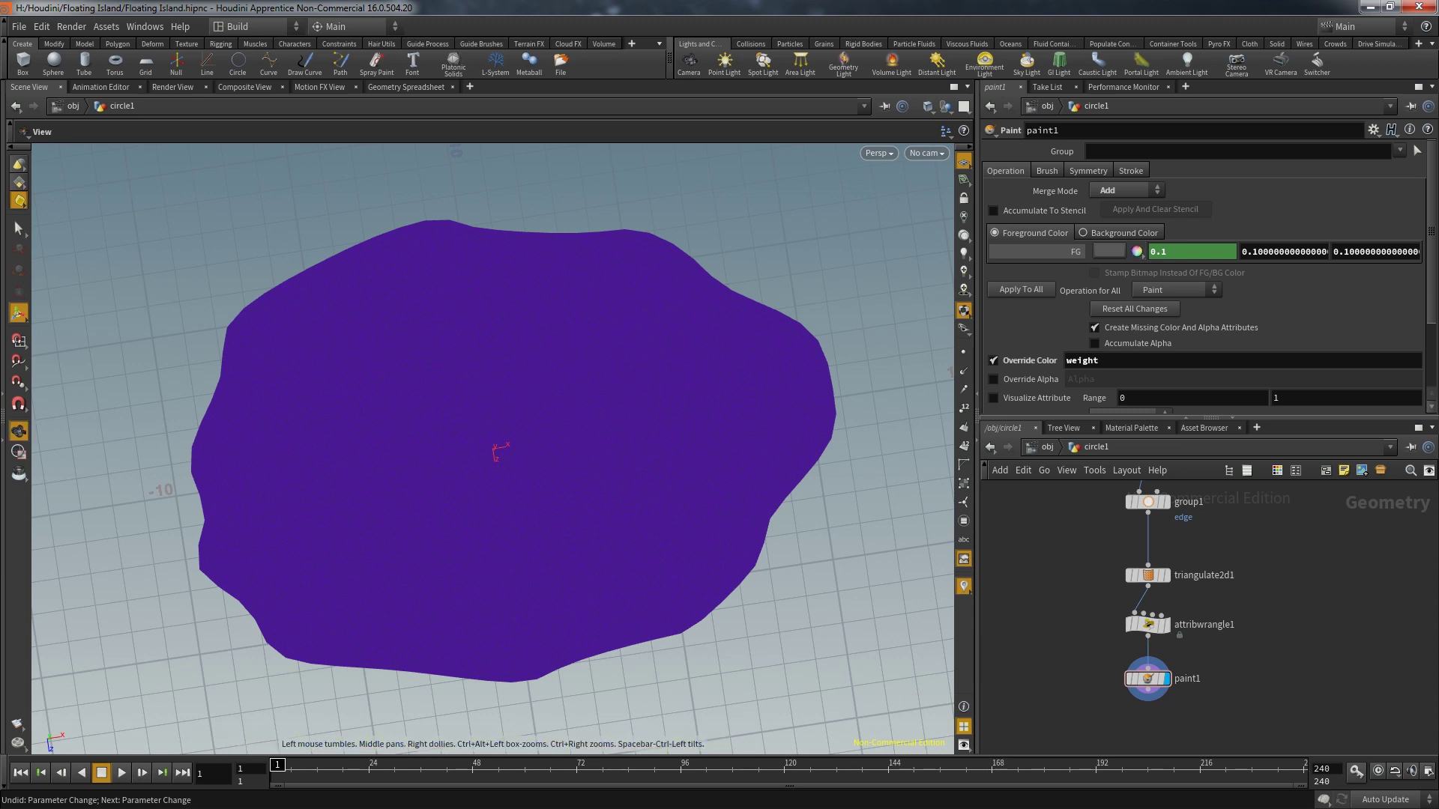
Brush weight strokes along the island's right edge and across its interior
scroll(494, 450, "up", 2)
mouse_move(631, 240)
left_mouse_down()
mouse_move(764, 315)
mouse_move(807, 410)
mouse_move(727, 546)
mouse_move(515, 639)
mouse_move(283, 610)
mouse_move(232, 504)
mouse_move(311, 297)
mouse_move(610, 263)
mouse_move(700, 475)
mouse_move(465, 308)
mouse_move(513, 551)
mouse_move(352, 353)
mouse_move(487, 464)
mouse_move(420, 450)
left_mouse_up()
mouse_move(322, 285)
left_mouse_down("shift")
mouse_move(626, 318)
mouse_move(492, 286)
left_mouse_up("shift")
left_click_drag(708, 411, 554, 416, "alt")
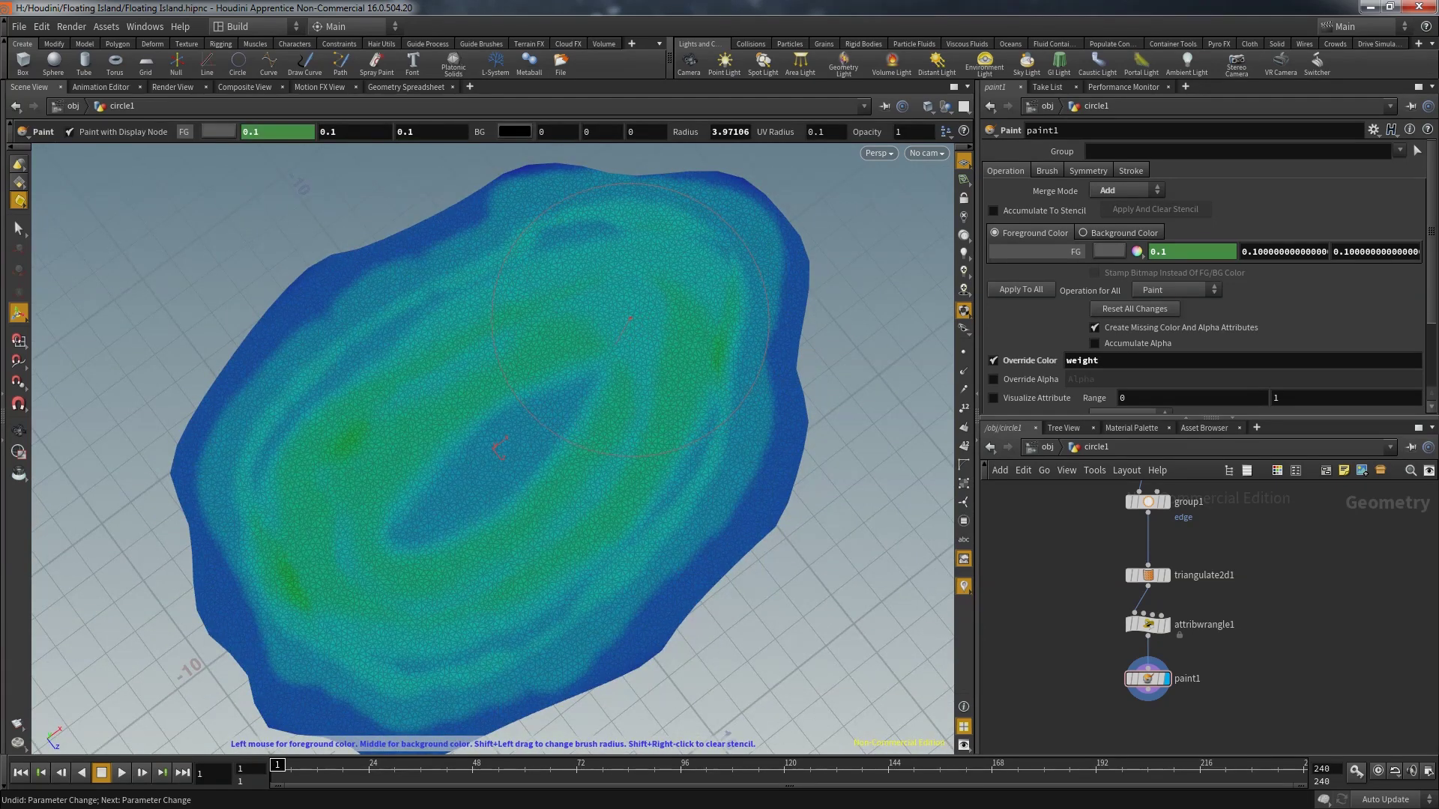
Switch Merge Mode back to Replace and set the paint colour values to 0.3 and 0.5
left_click(1127, 191)
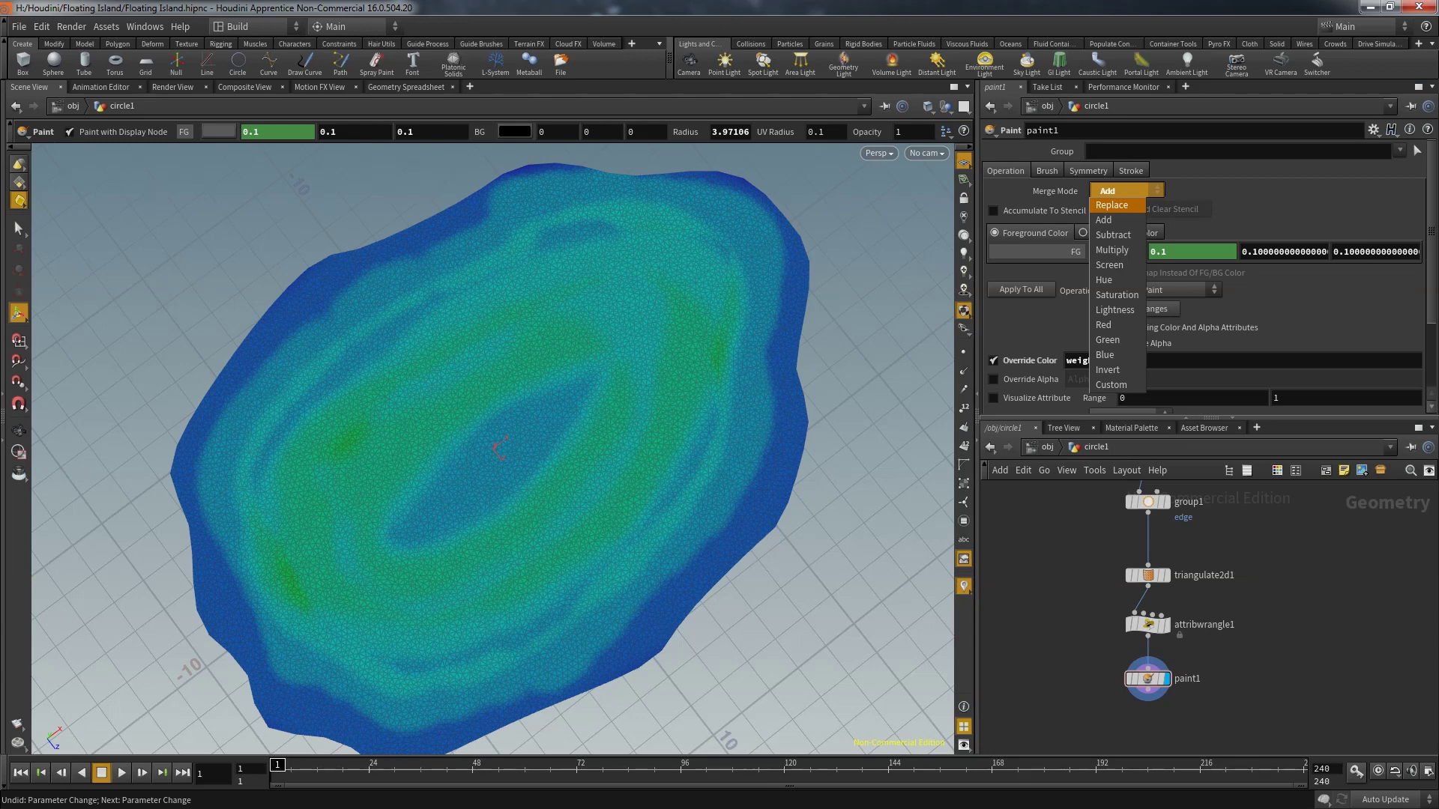
left_click(1111, 205)
type("3")
key("Tab")
type("0.5")
key("Return")
Paint a large green weight circle and a stroke through the centre, resizing the brush
left_click(634, 327)
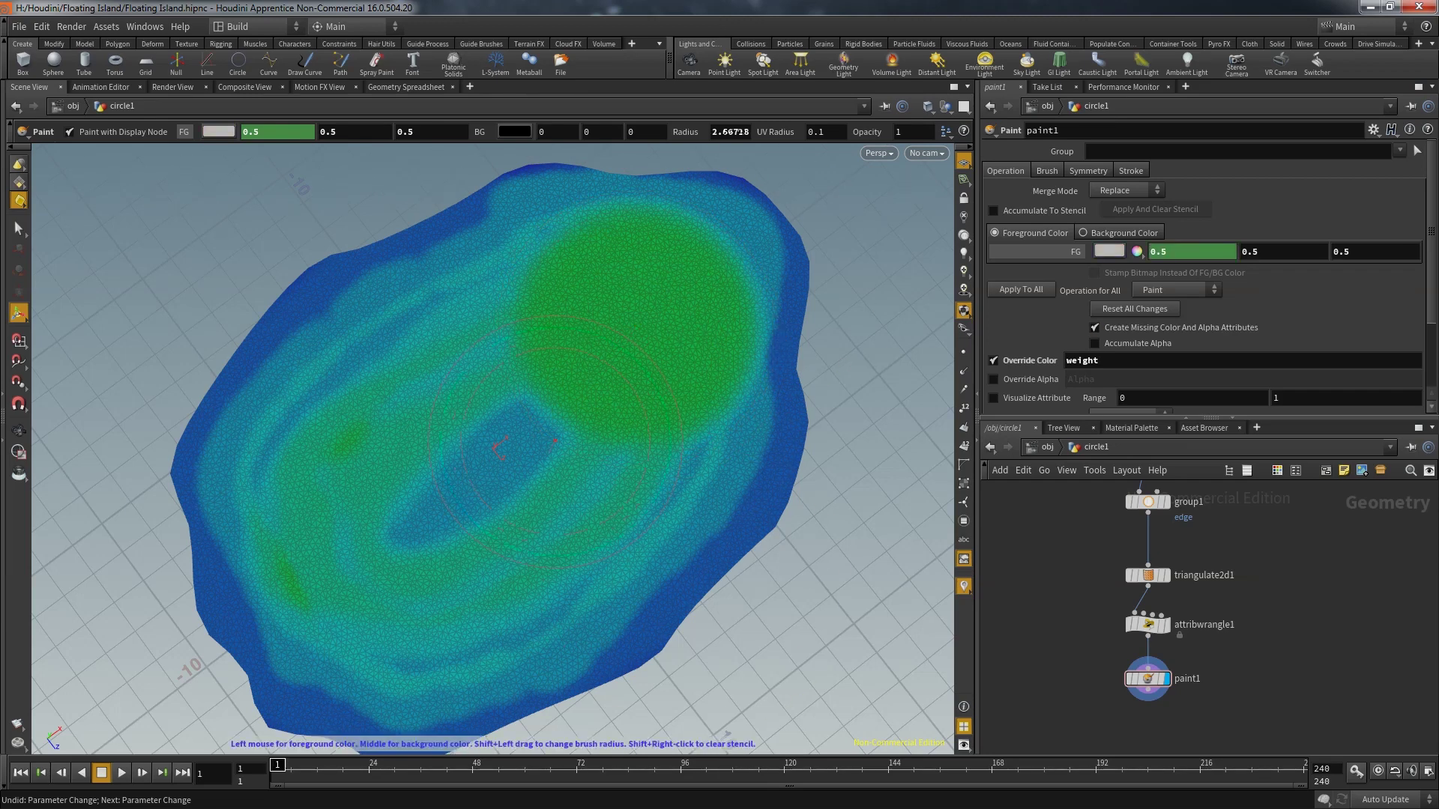
left_click_drag(400, 318, 409, 318, "shift")
left_click(397, 320)
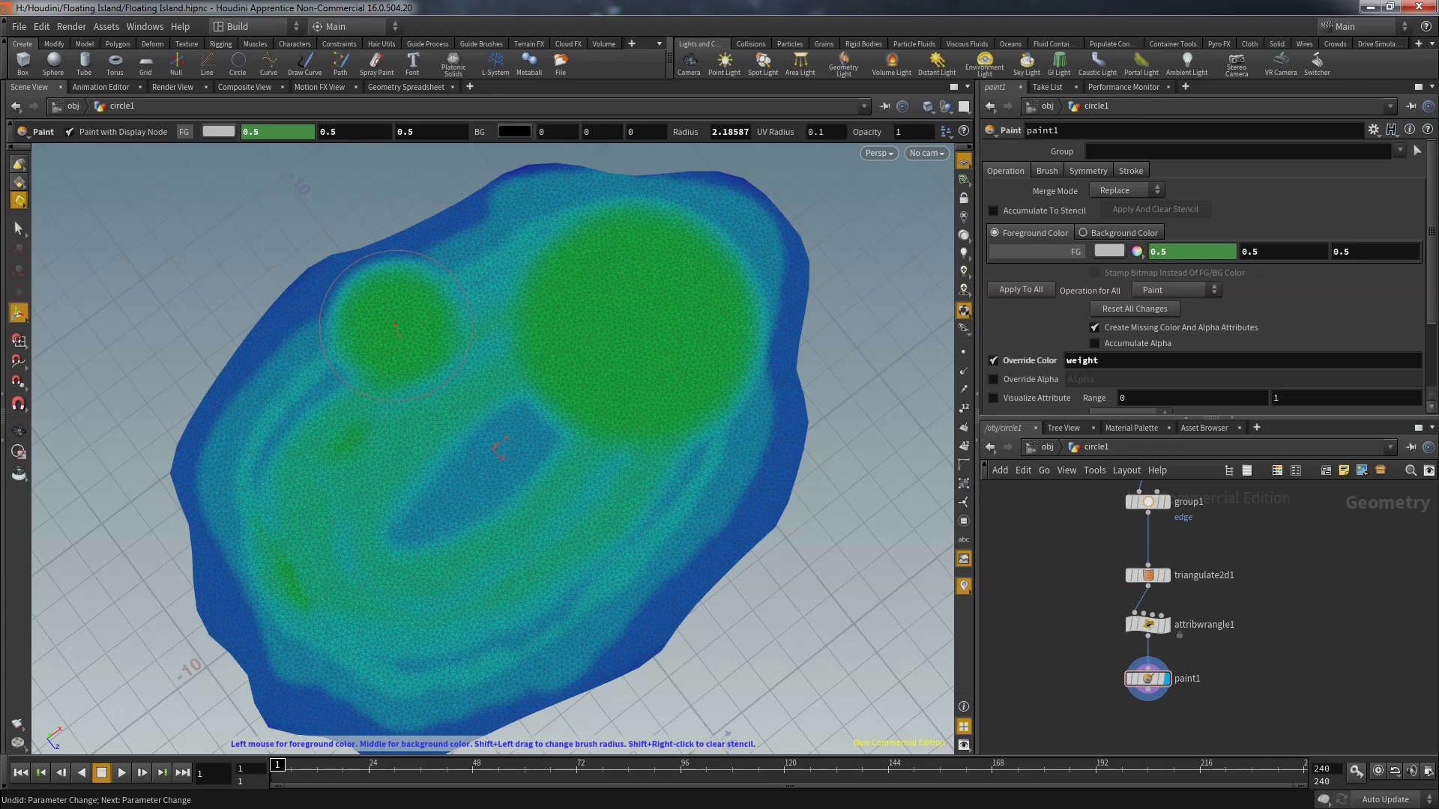
left_click_drag(731, 510, 699, 510, "shift")
mouse_move(429, 392)
left_mouse_down()
mouse_move(452, 444)
mouse_move(508, 449)
mouse_move(511, 505)
mouse_move(562, 597)
mouse_move(638, 659)
mouse_move(567, 606)
left_mouse_up()
left_click_drag(499, 448, 500, 448, "shift")
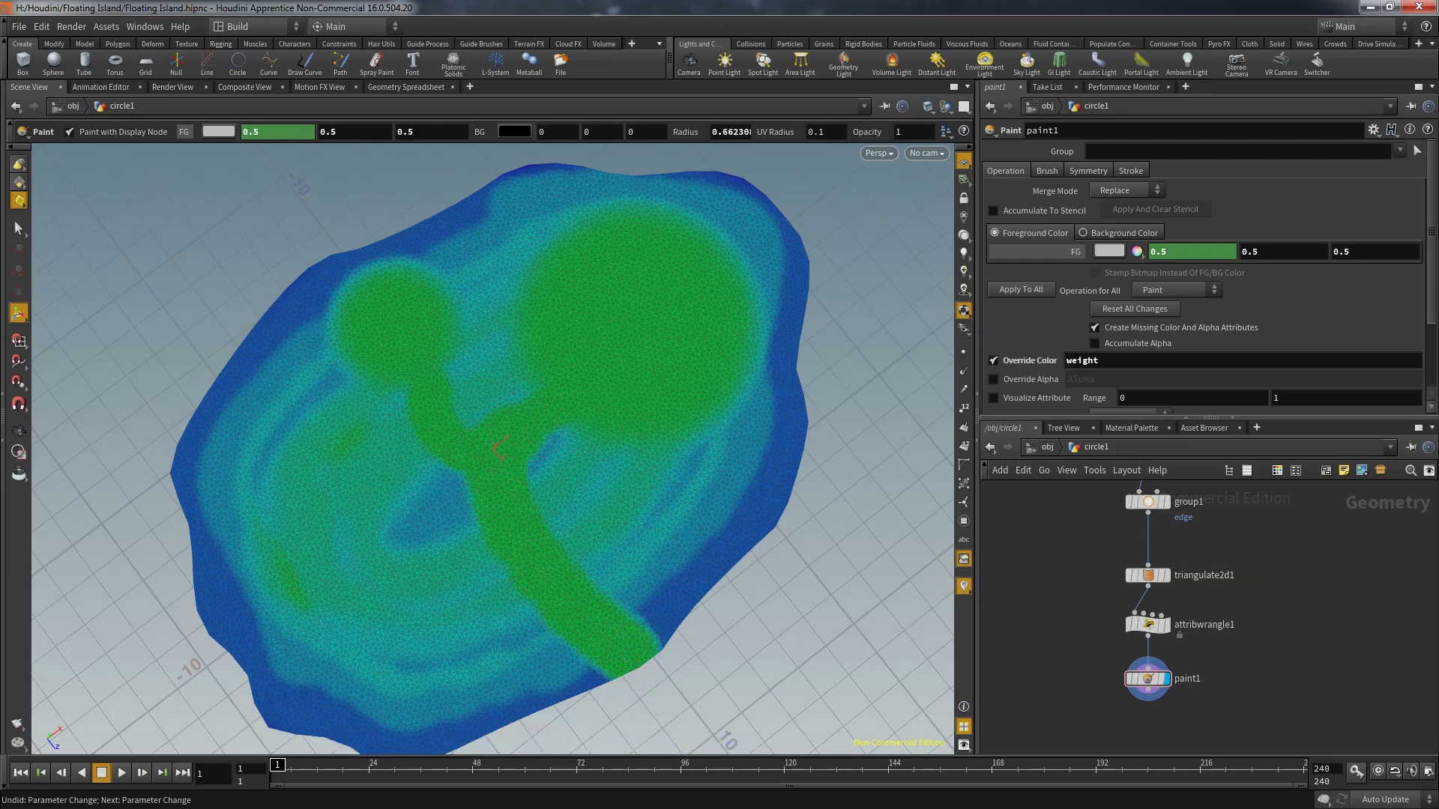
Set the paint value to 0.1 with Add merge mode
key("BackSpace")
type("1")
key("Return")
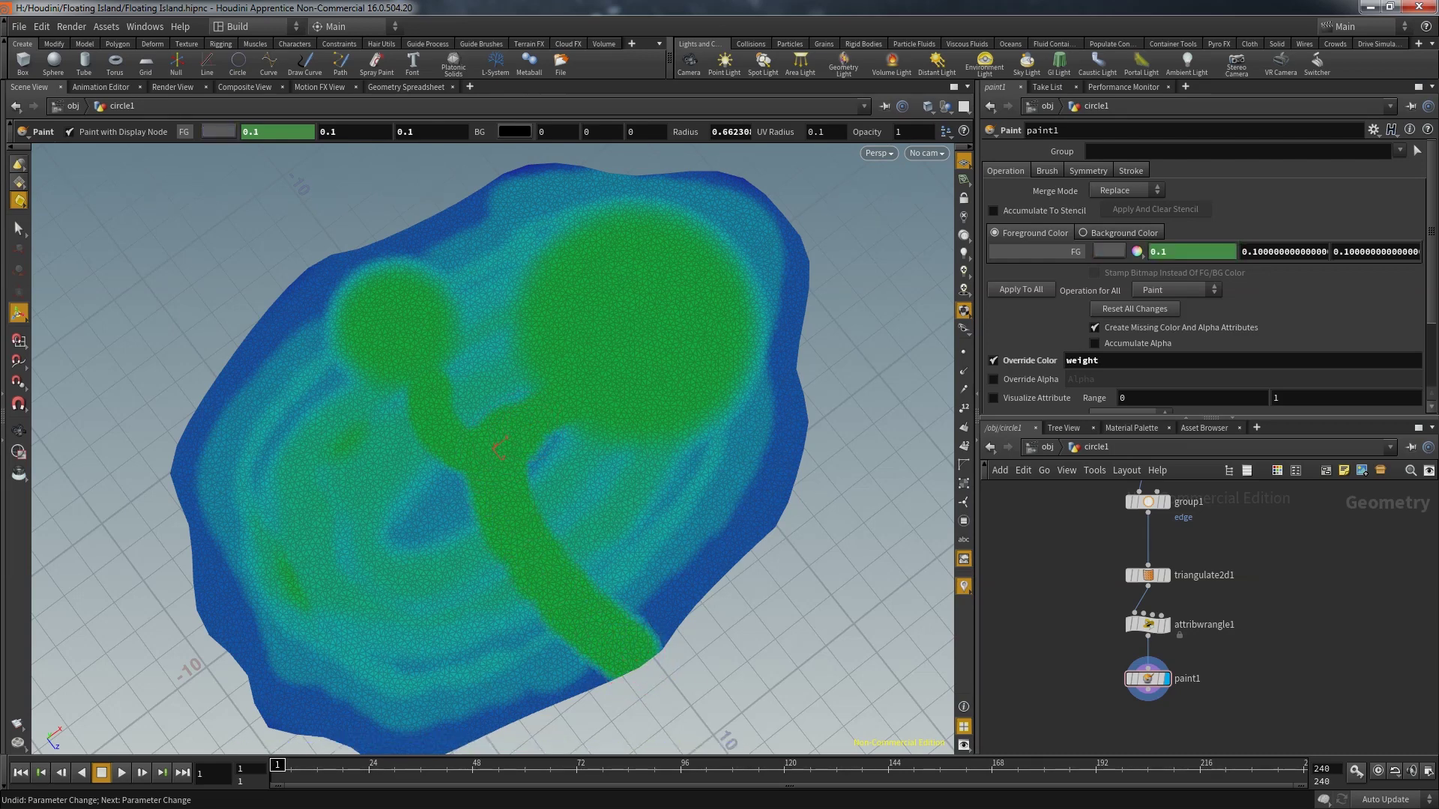
left_click(1128, 190)
left_click(1109, 206)
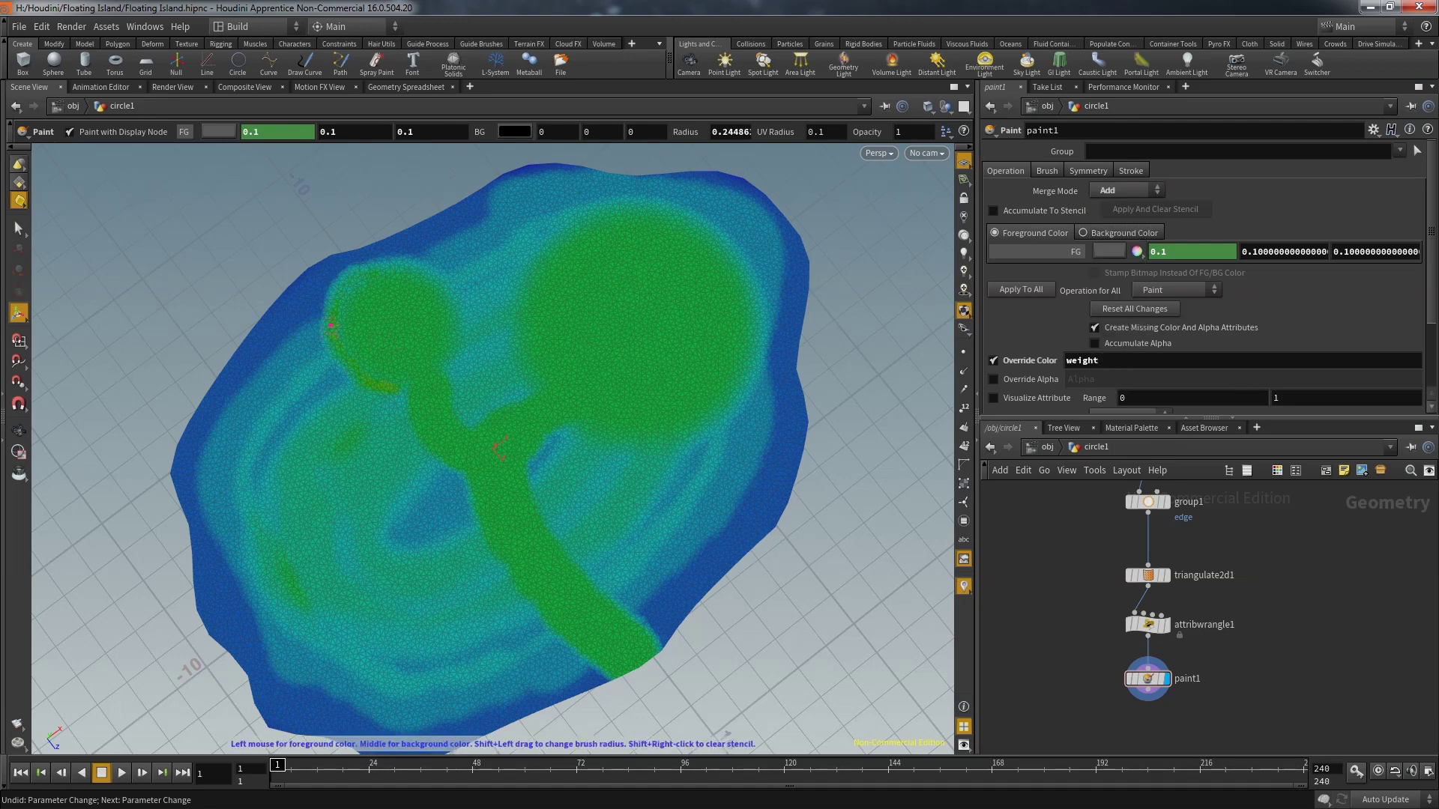
Trace both circles' rims and the connecting stem edges with additive weight strokes
mouse_move(424, 273)
left_mouse_down()
mouse_move(451, 290)
mouse_move(443, 357)
left_mouse_up()
left_click_drag(410, 414, 456, 468)
left_click_drag(527, 607, 595, 656)
mouse_move(543, 431)
left_mouse_down()
mouse_move(554, 535)
mouse_move(656, 650)
left_mouse_up()
mouse_move(538, 387)
left_mouse_down()
mouse_move(521, 332)
mouse_move(529, 278)
left_mouse_up()
mouse_move(677, 215)
left_mouse_down()
mouse_move(726, 247)
mouse_move(759, 304)
mouse_move(747, 299)
mouse_move(737, 405)
mouse_move(657, 439)
left_mouse_up()
Paint weight patches inside the large circle: two eyes, a lower patch and a mouth shape
scroll(644, 420, "up", 8)
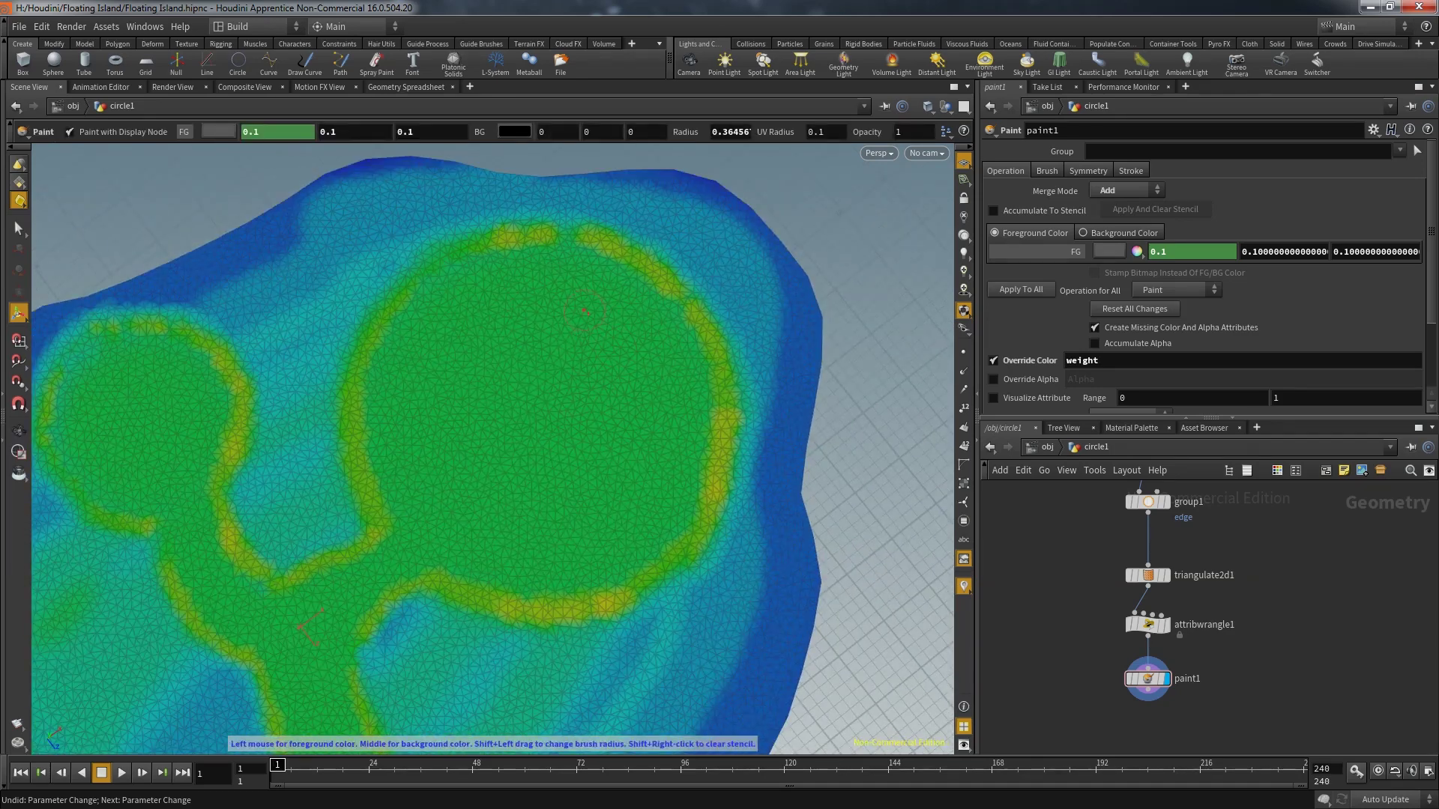
mouse_move(584, 311)
left_mouse_down()
mouse_move(617, 330)
mouse_move(601, 327)
mouse_move(596, 348)
mouse_move(580, 323)
left_mouse_up()
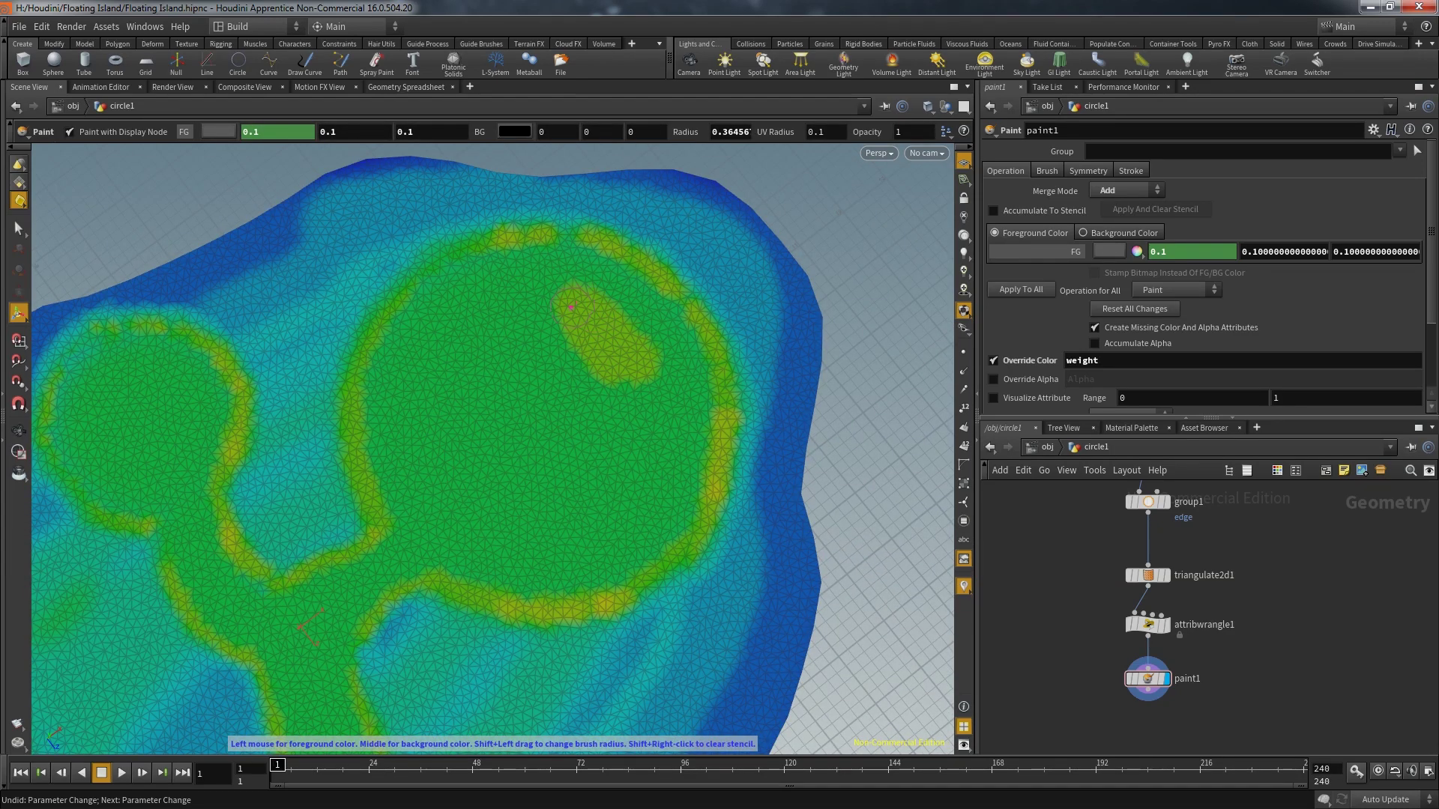
left_click_drag(471, 308, 423, 360)
left_click_drag(420, 421, 429, 491)
left_click_drag(491, 545, 580, 553)
mouse_move(628, 510)
left_mouse_down()
mouse_move(646, 446)
mouse_move(697, 446)
left_mouse_up()
Switch the paint blending to Subtract and remove weight along the green band
left_click(1128, 191)
left_click(1120, 205)
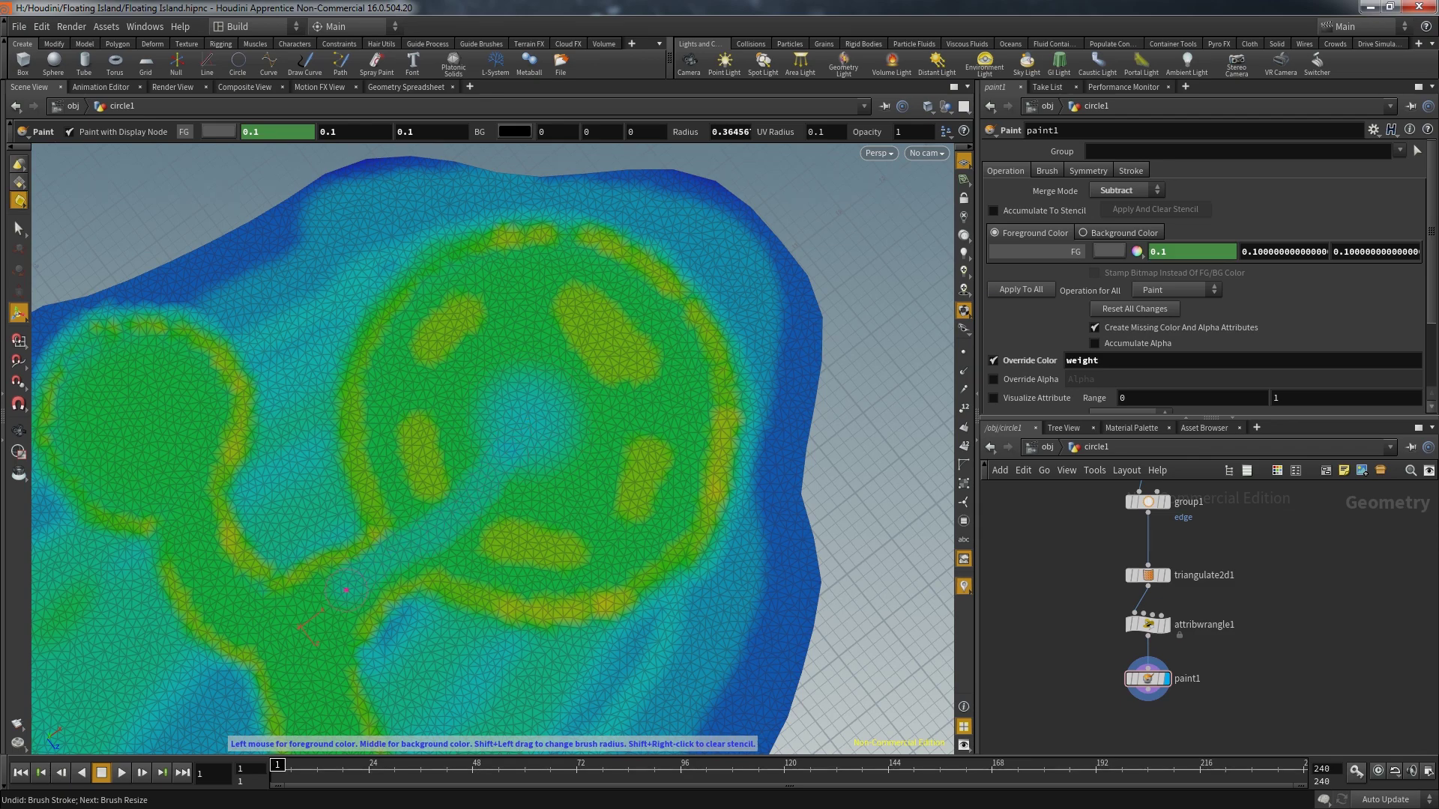
scroll(457, 446, "up", 3)
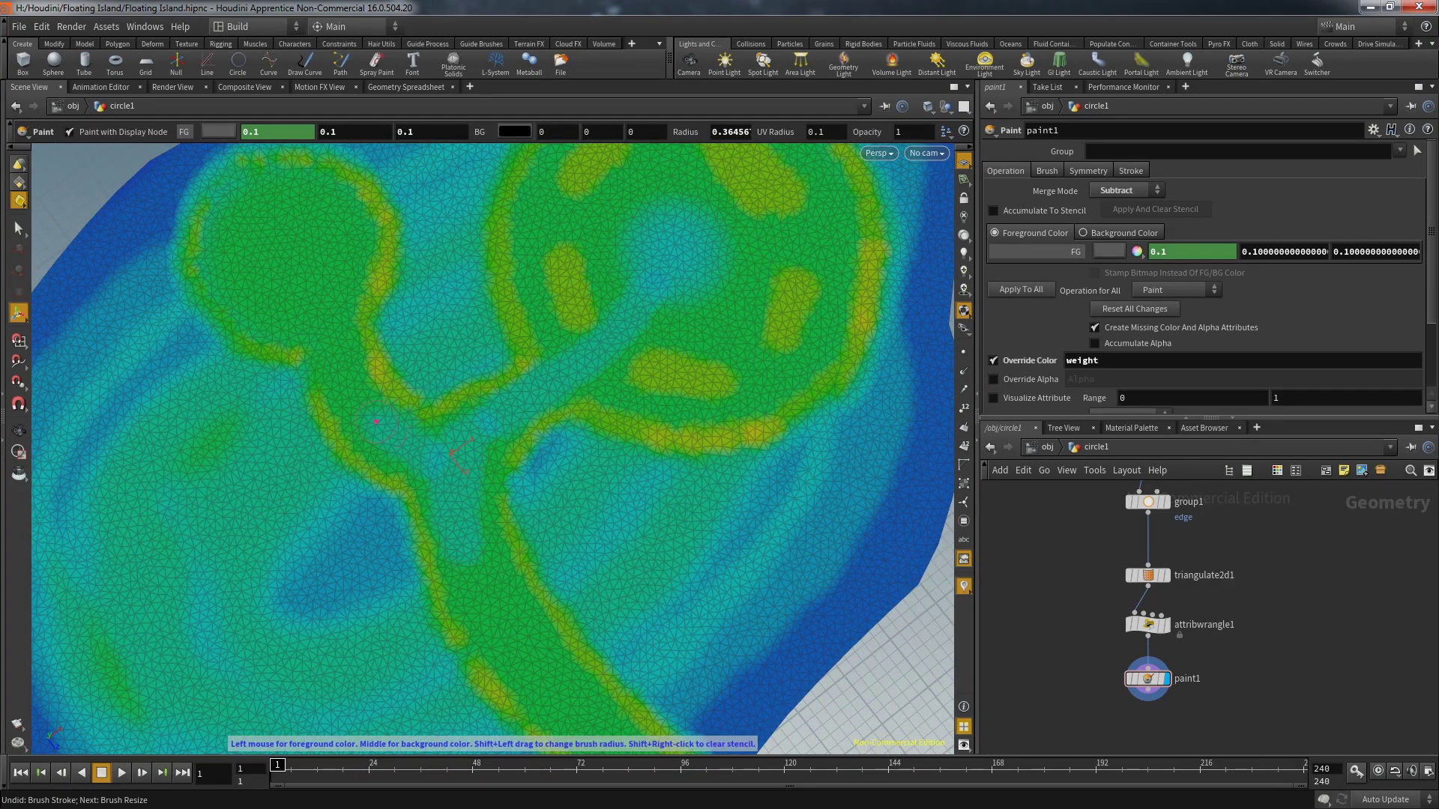
scroll(461, 453, "up", 3)
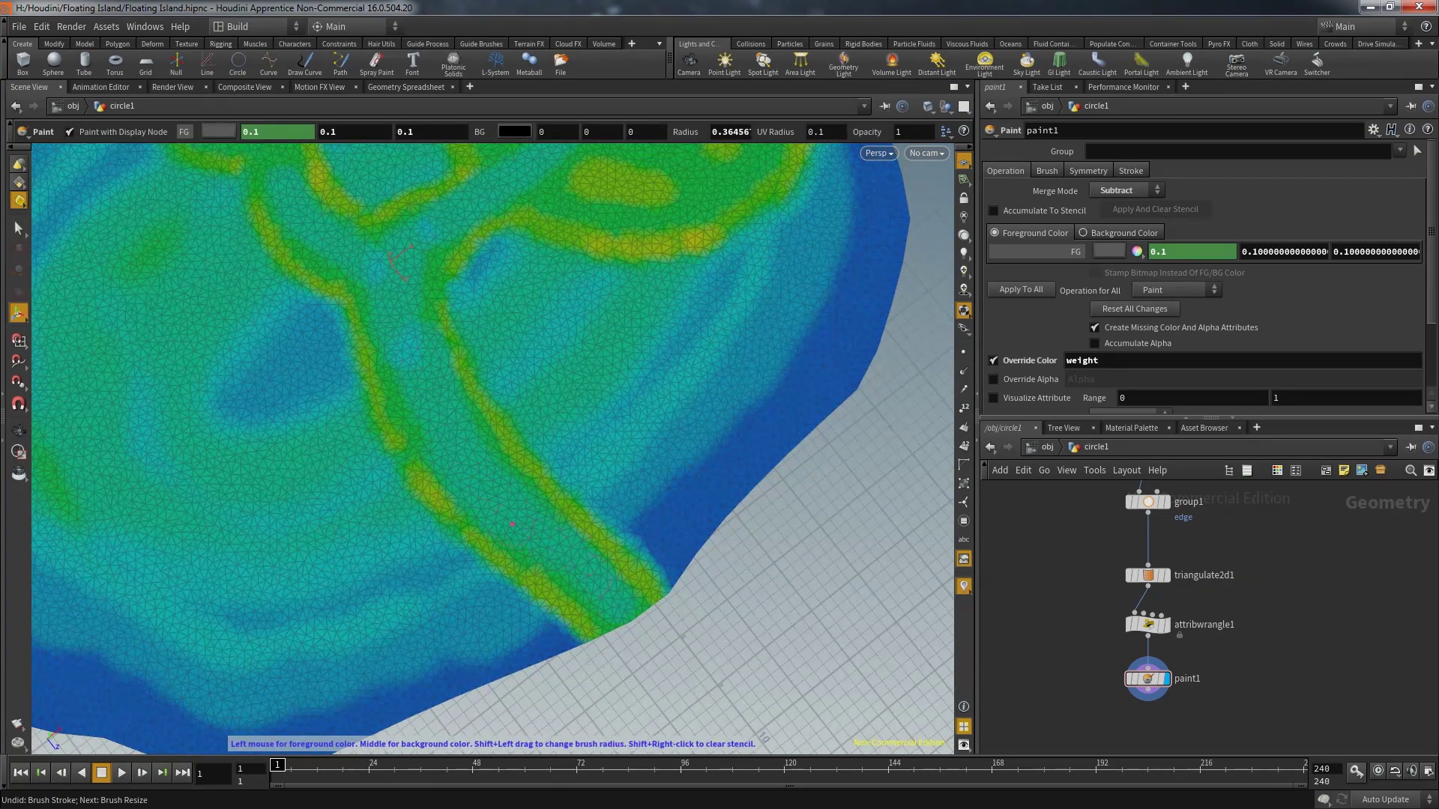
mouse_move(529, 528)
left_mouse_down()
mouse_move(618, 608)
mouse_move(562, 652)
mouse_move(671, 577)
left_mouse_up()
Return to Add mode, enlarge the brush to about 1.79 and paint a red lower-left blob
left_click(1128, 190)
left_click(1116, 207)
middle_click_drag(629, 618, 664, 501)
scroll(663, 500, "up", 3)
scroll(663, 500, "down", 5)
mouse_move(524, 487)
left_mouse_down("alt")
mouse_move(355, 452)
mouse_move(506, 394)
left_mouse_up("alt")
mouse_move(356, 452)
left_mouse_down()
mouse_move(353, 485)
mouse_move(417, 526)
mouse_move(380, 462)
mouse_move(358, 470)
mouse_move(399, 517)
mouse_move(351, 451)
mouse_move(429, 530)
mouse_move(375, 450)
left_mouse_up()
mouse_move(375, 450)
left_mouse_down("shift")
mouse_move(352, 450)
mouse_move(374, 487)
mouse_move(427, 459)
mouse_move(375, 472)
mouse_move(401, 487)
mouse_move(494, 450)
mouse_move(480, 397)
left_mouse_up("shift")
Zoom and tumble to a near edge-on view of the painted island
key("Escape")
scroll(400, 487, "up", 3)
key("Return")
key("Escape")
scroll(479, 450, "up", 3)
left_click_drag(480, 450, 480, 431)
key("Return")
Add a Reverse node under paint1, set its display flag, and view the island from above
key("Tab")
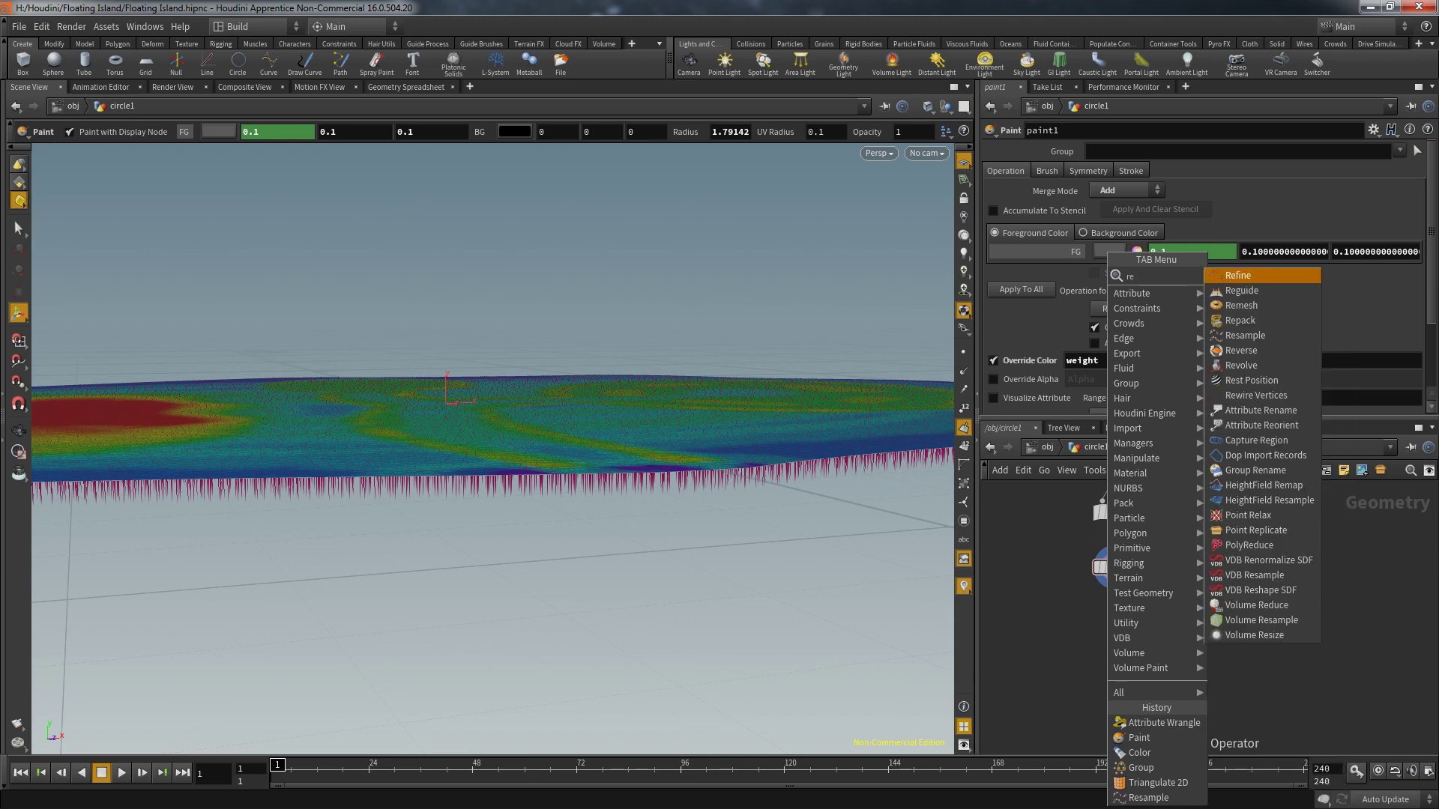
key("Escape")
left_click(1107, 631)
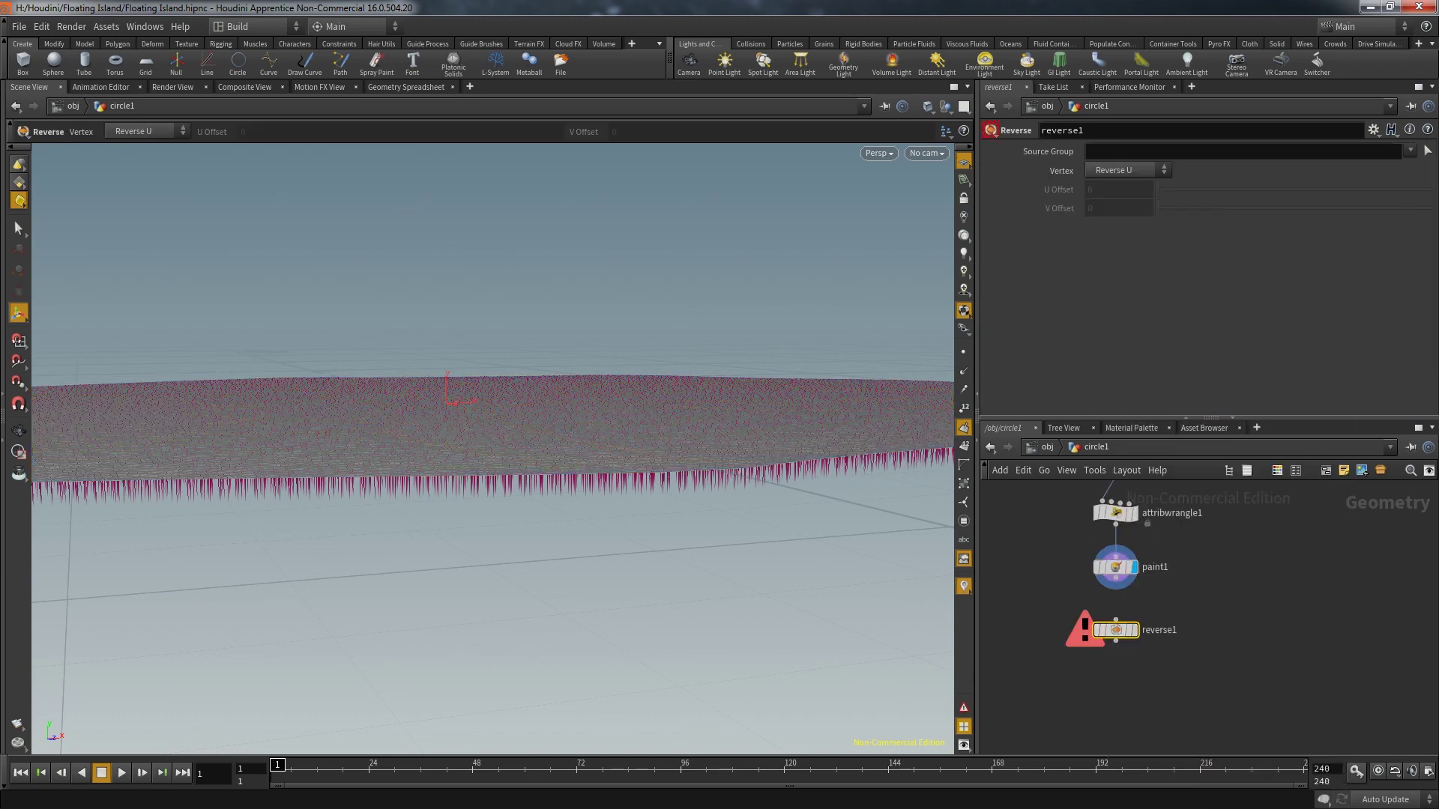
left_click(1115, 591)
left_click(1115, 620)
left_click(1140, 605)
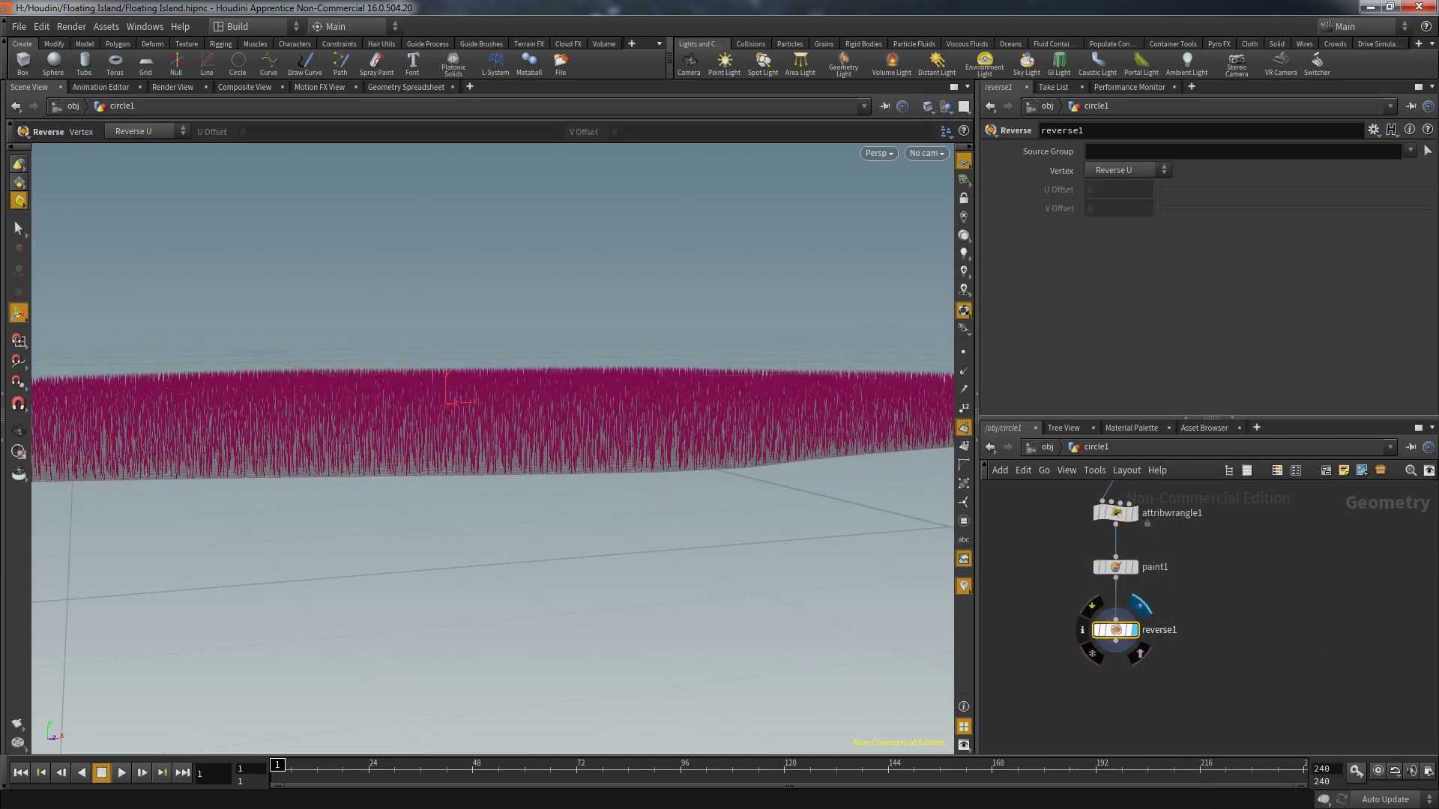
key("Return")
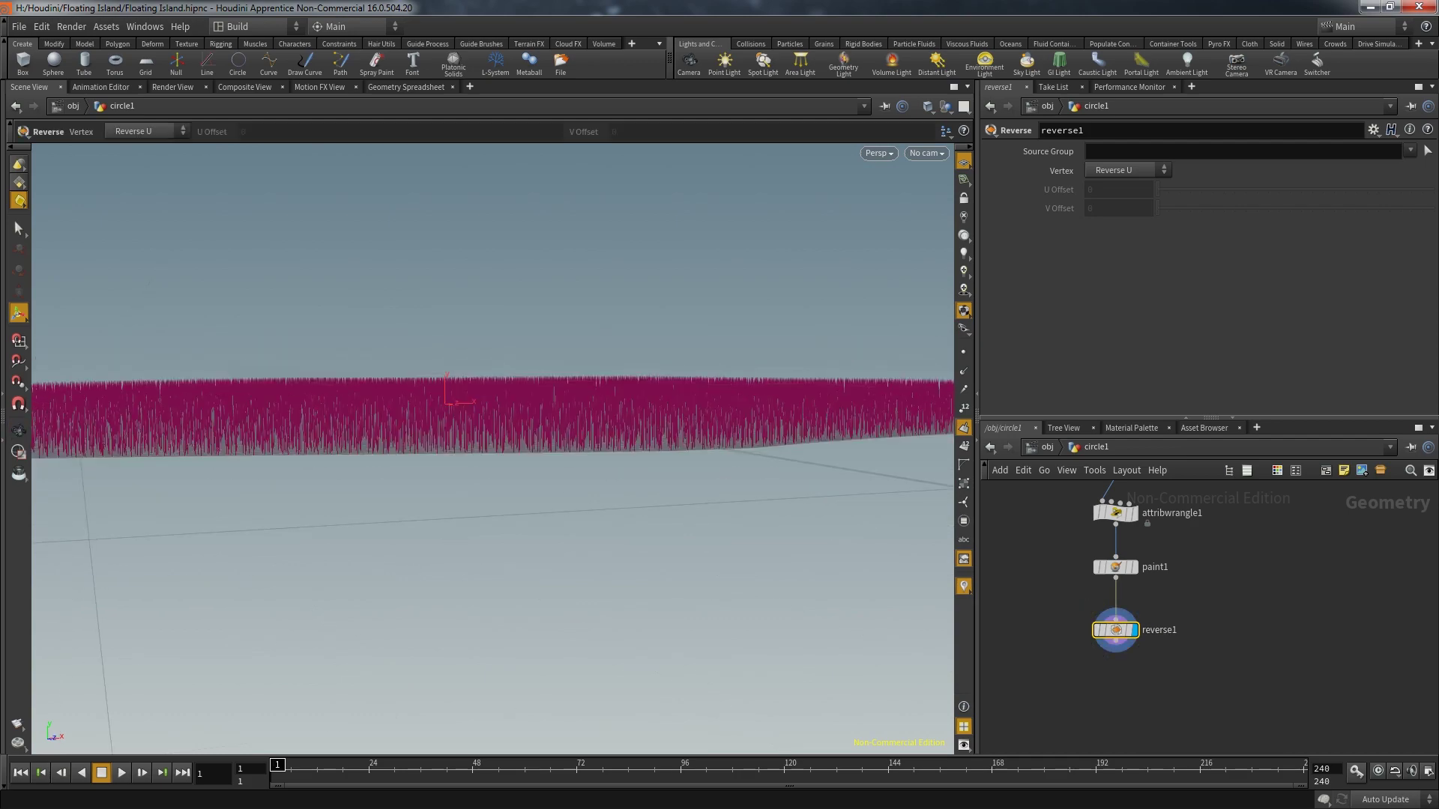
key("Escape")
left_click_drag(448, 394, 466, 412)
key("Return")
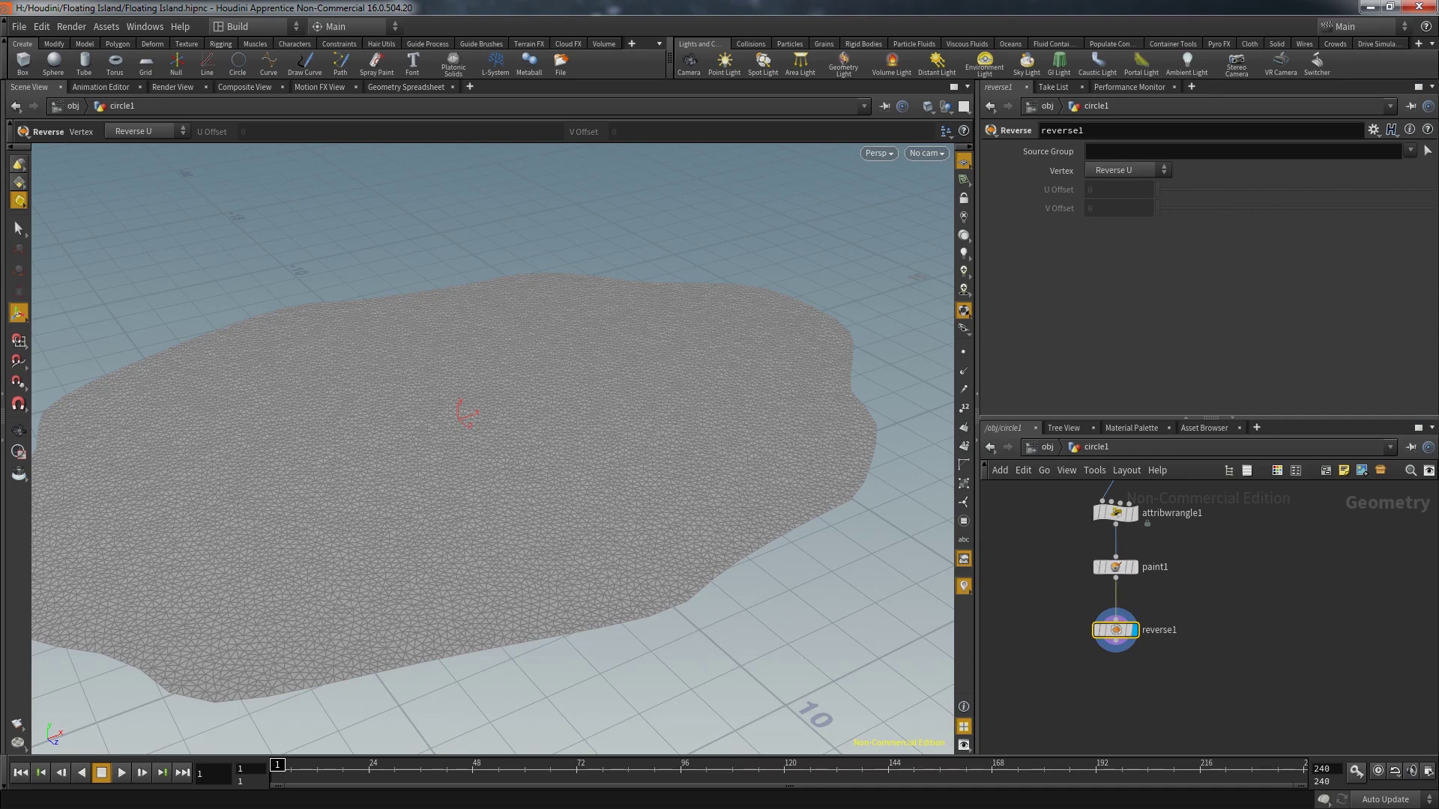
left_click(405, 87)
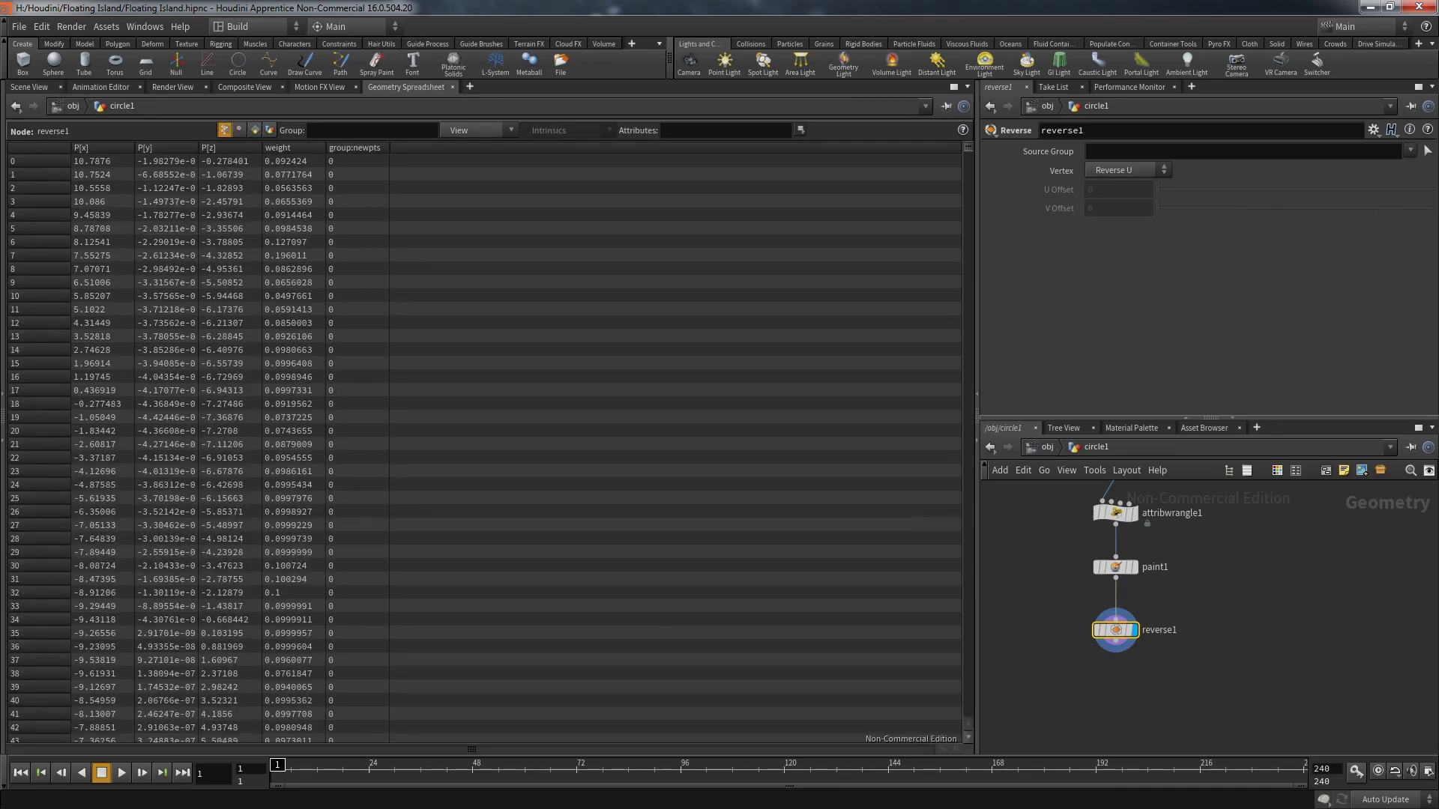
scroll(487, 450, "down", 5)
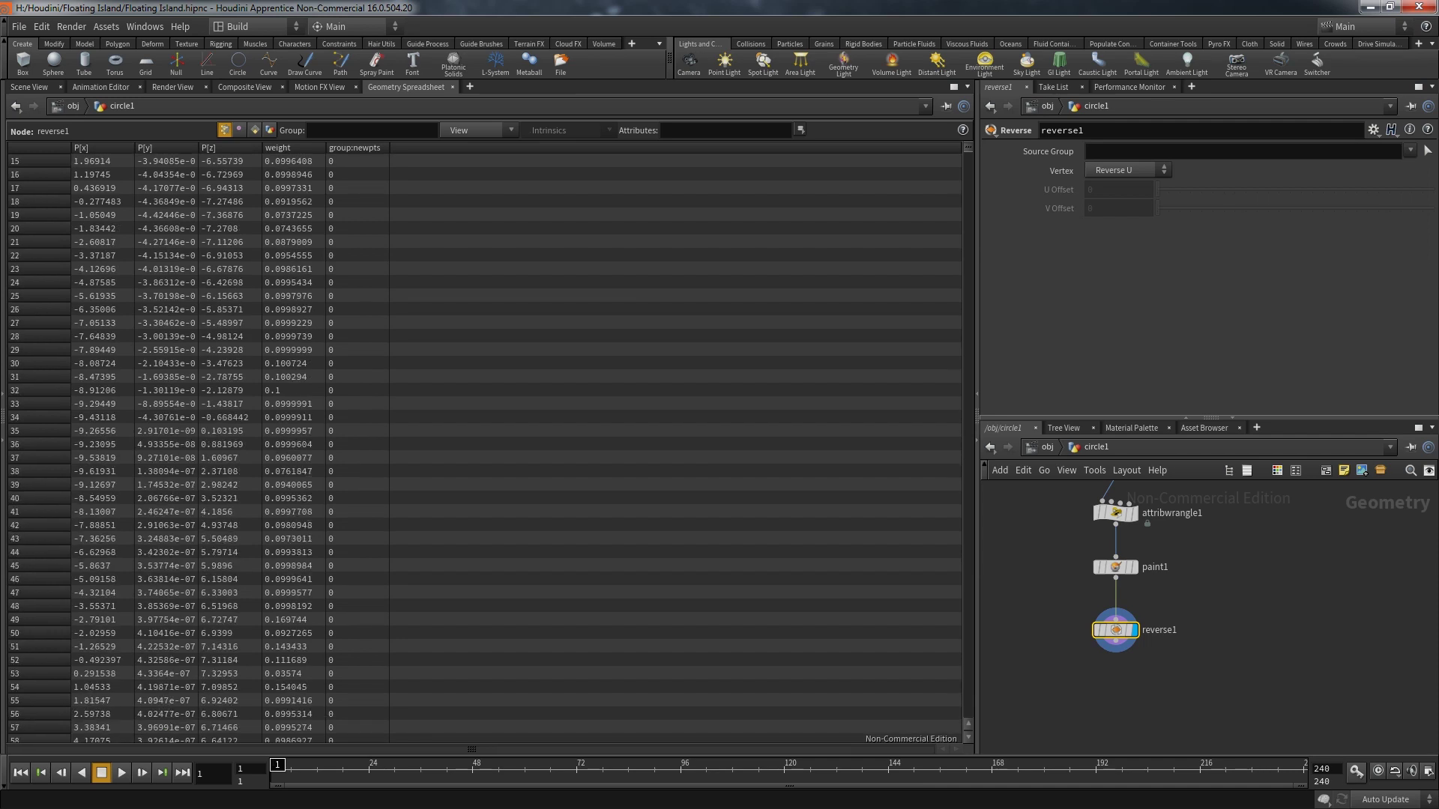
scroll(485, 448, "up", 3)
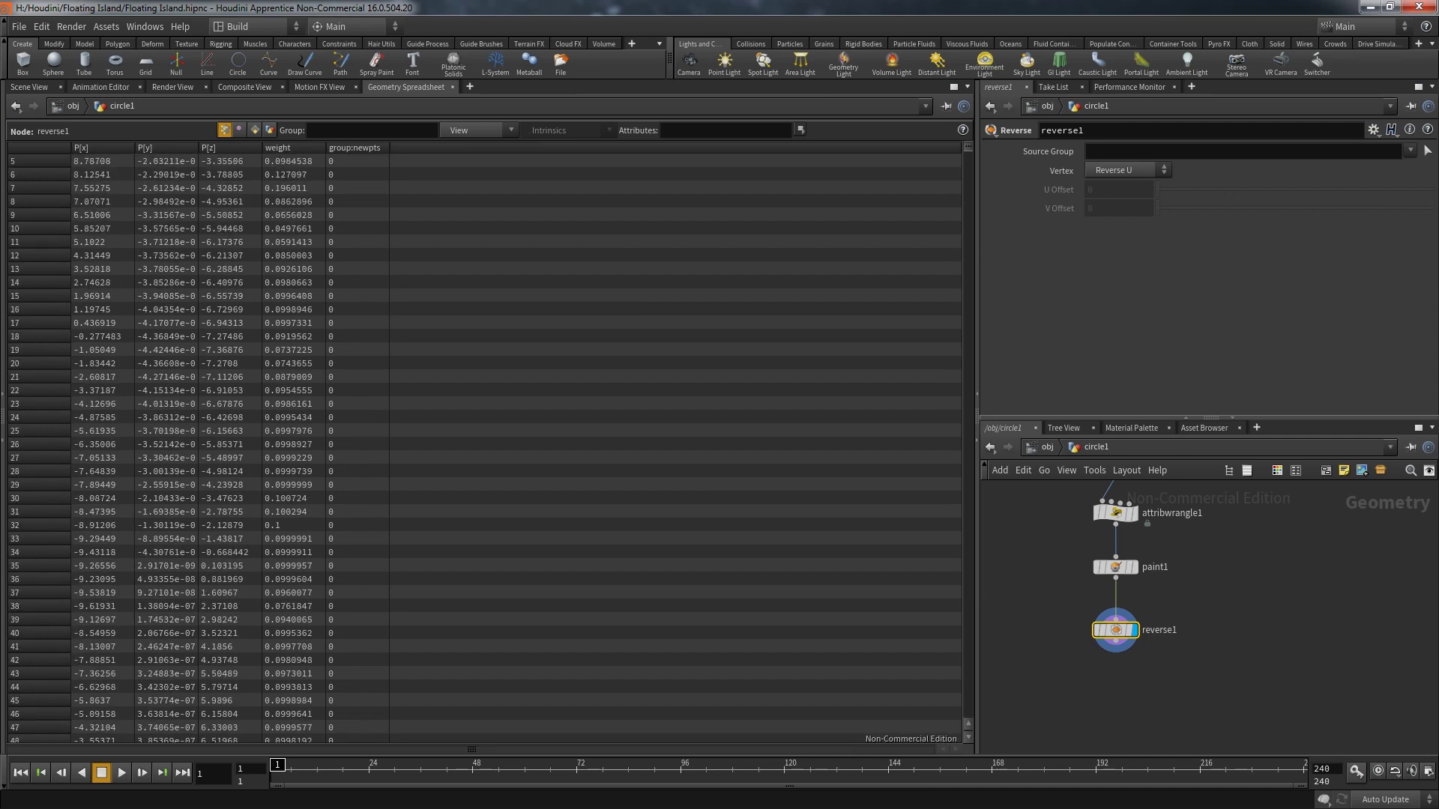
key("ctrl+Page_Up")
Add an Attribute Wrangle node below reverse1
key("Tab")
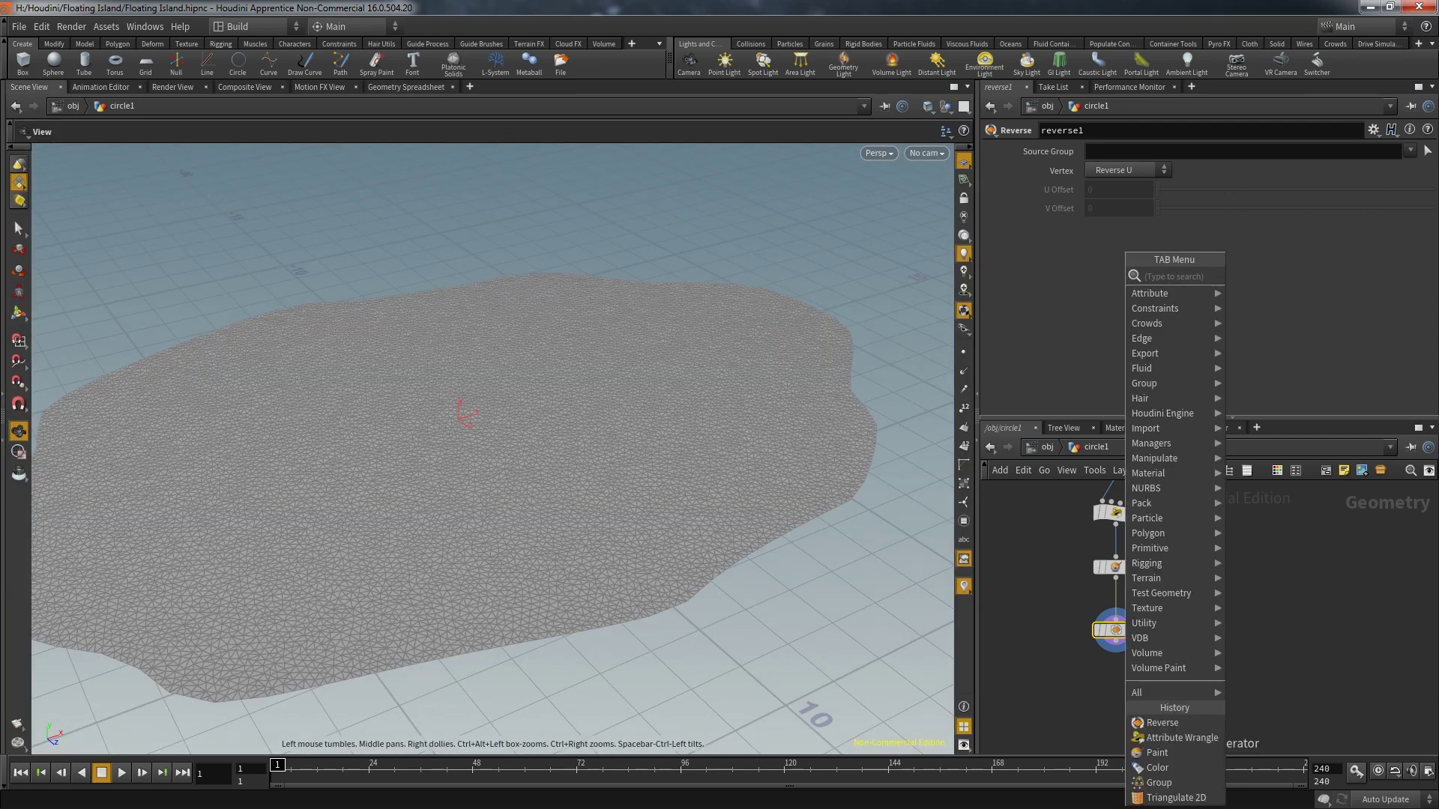
type("attr")
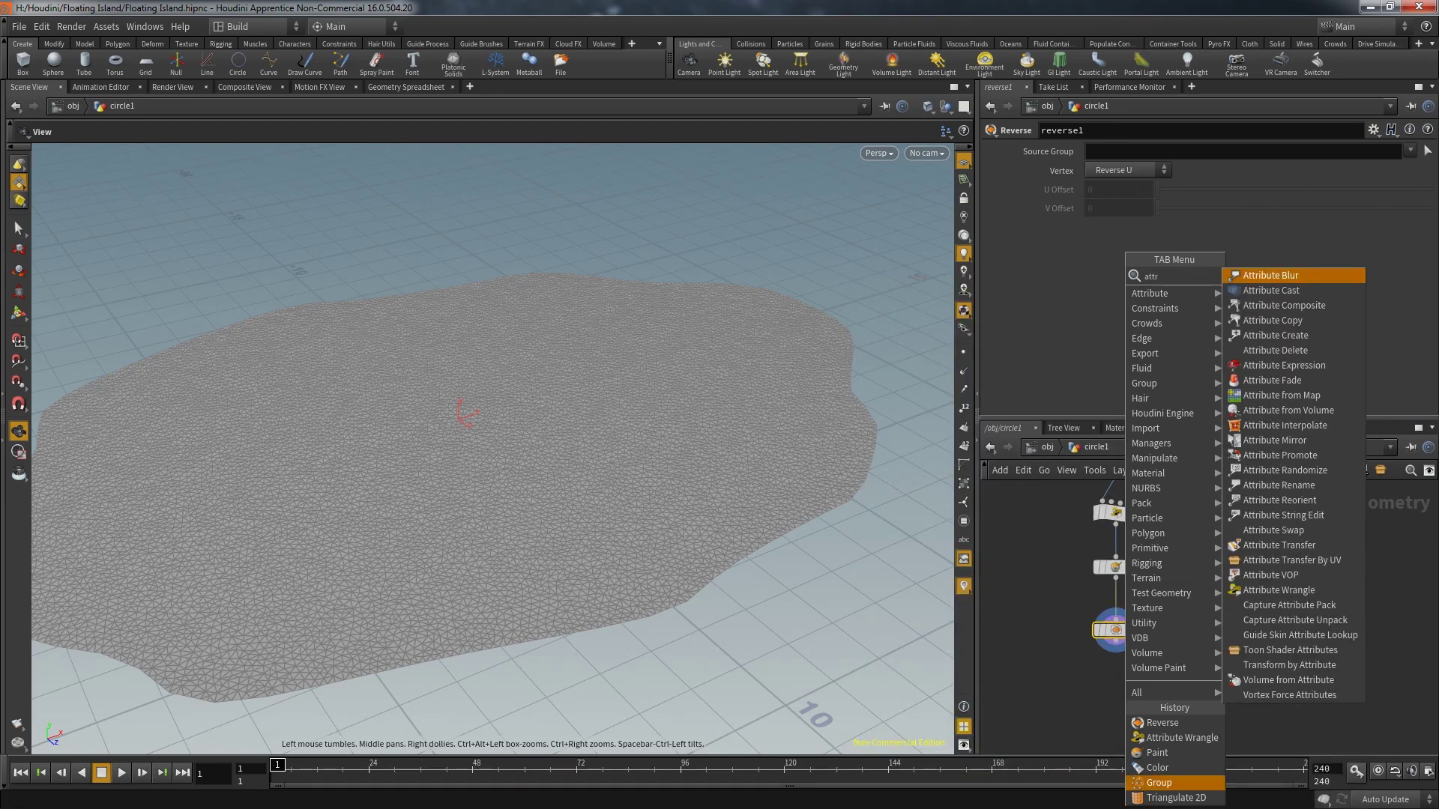
left_click(1279, 589)
left_click(1124, 689)
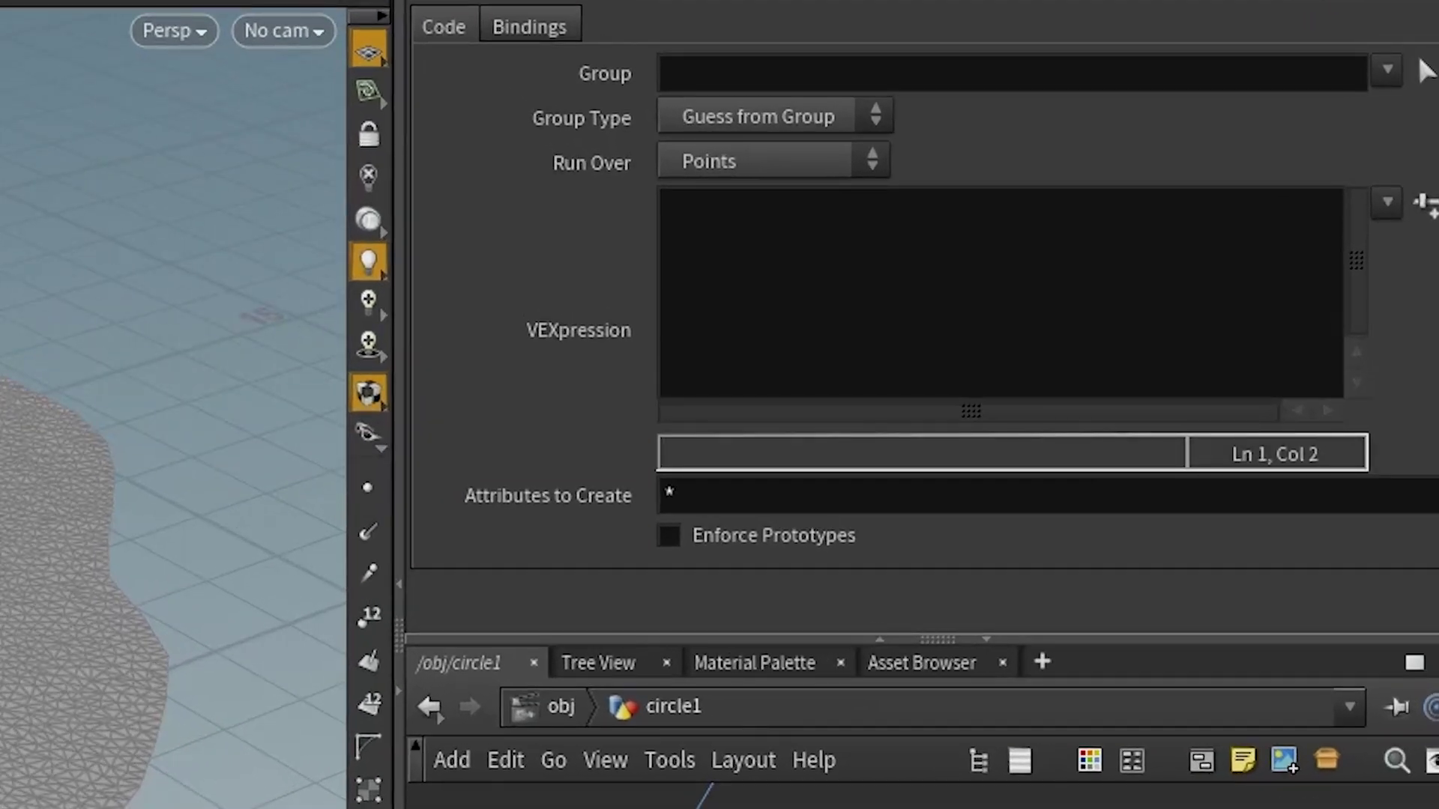
key("BackSpace")
type("@P.y = @weight*")
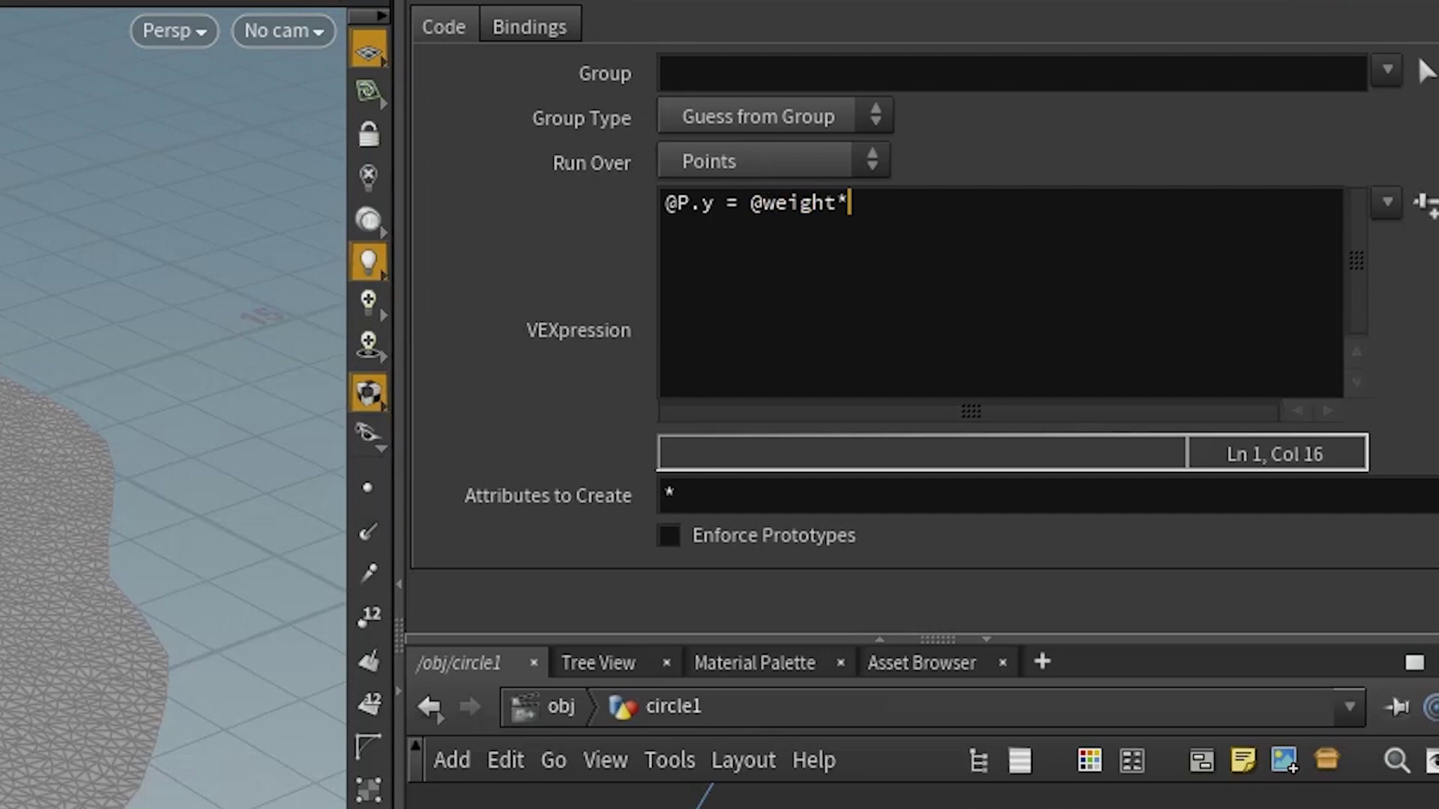
type("2;")
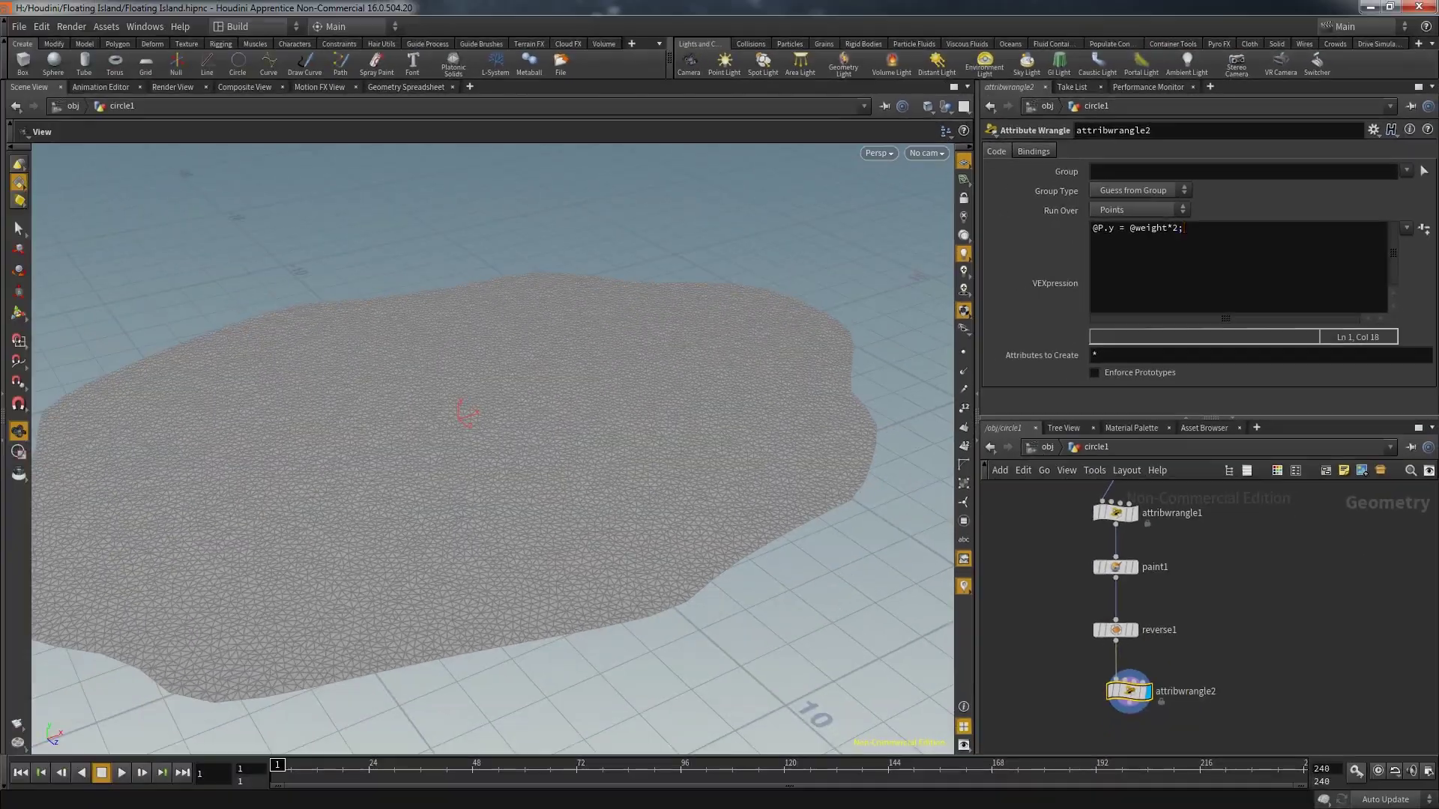
key("ctrl+Return")
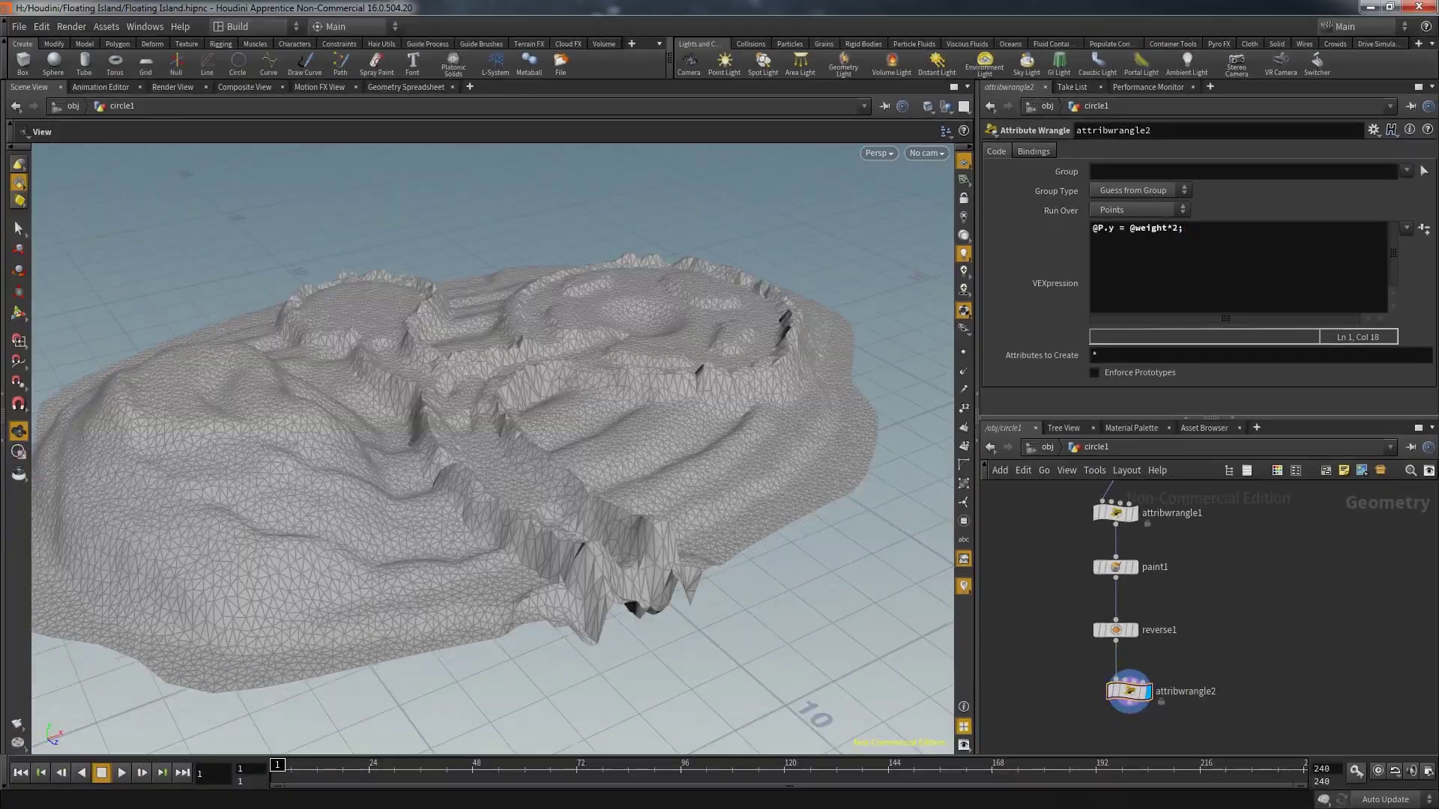
mouse_move(494, 450)
left_mouse_down()
mouse_move(525, 419)
mouse_move(509, 480)
mouse_move(480, 510)
mouse_move(464, 449)
mouse_move(517, 435)
mouse_move(510, 390)
mouse_move(465, 465)
mouse_move(525, 420)
mouse_move(495, 464)
mouse_move(502, 420)
mouse_move(484, 442)
left_mouse_up()
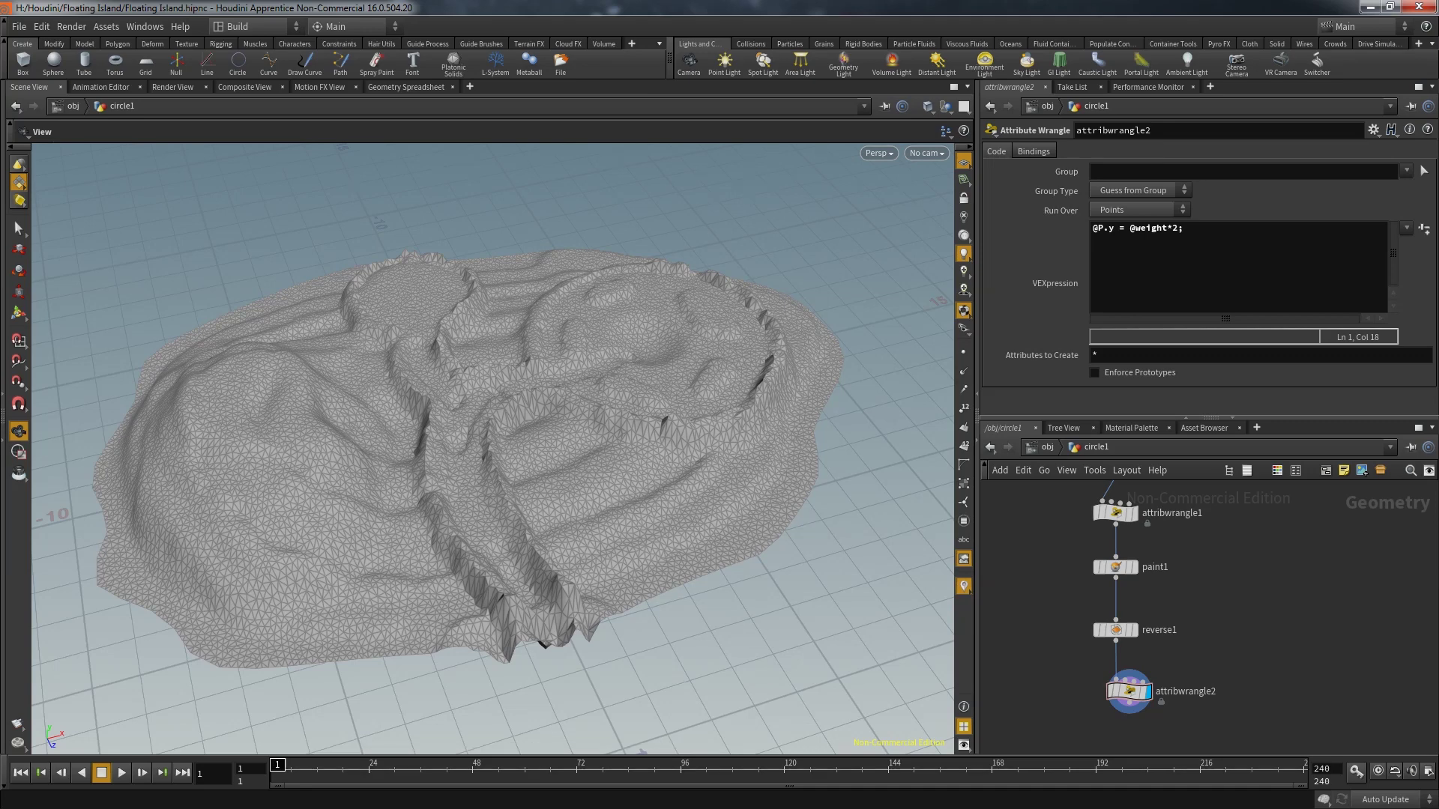
left_click(1115, 566)
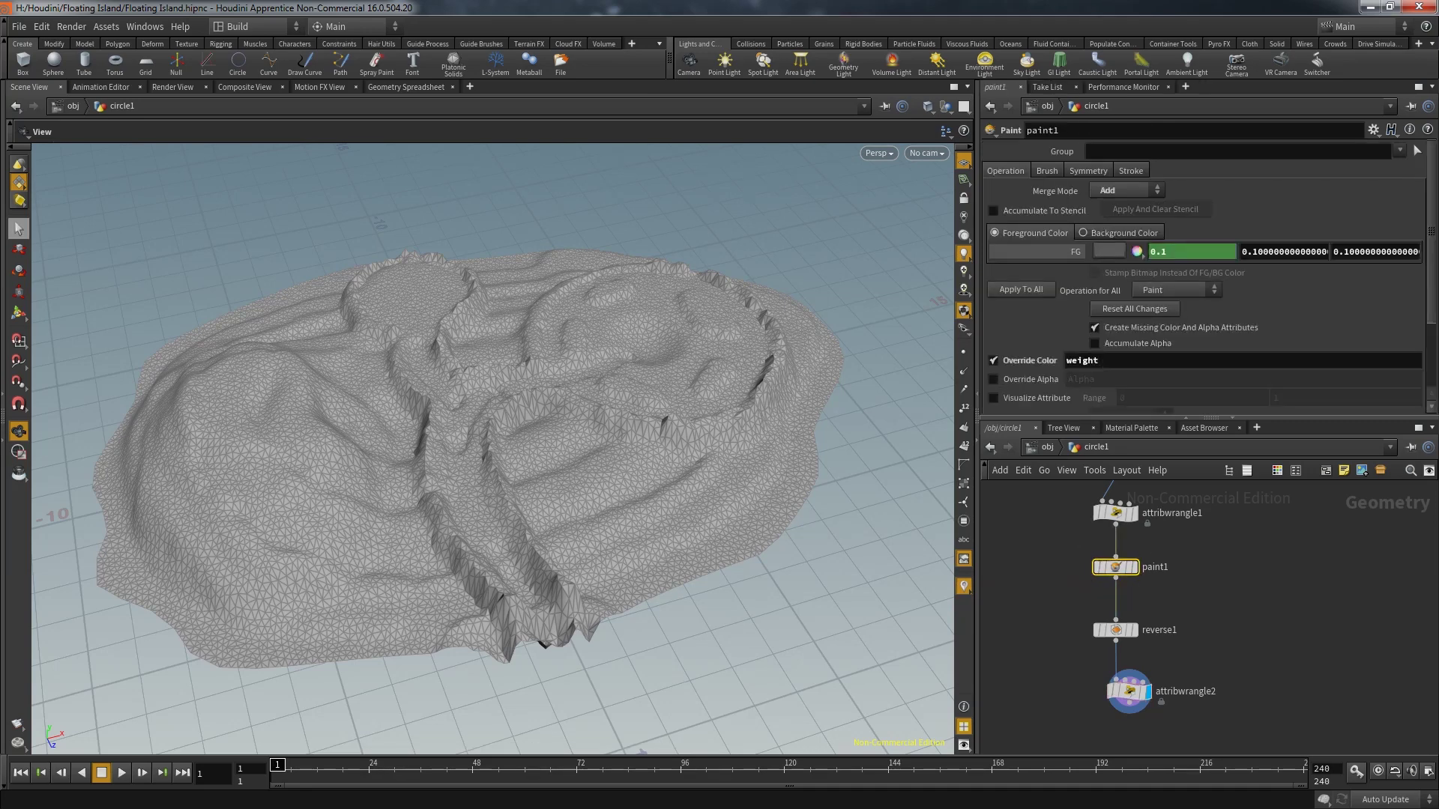
Enter paint1's paint state and tumble around the displaced island mesh
key("s")
key("Return")
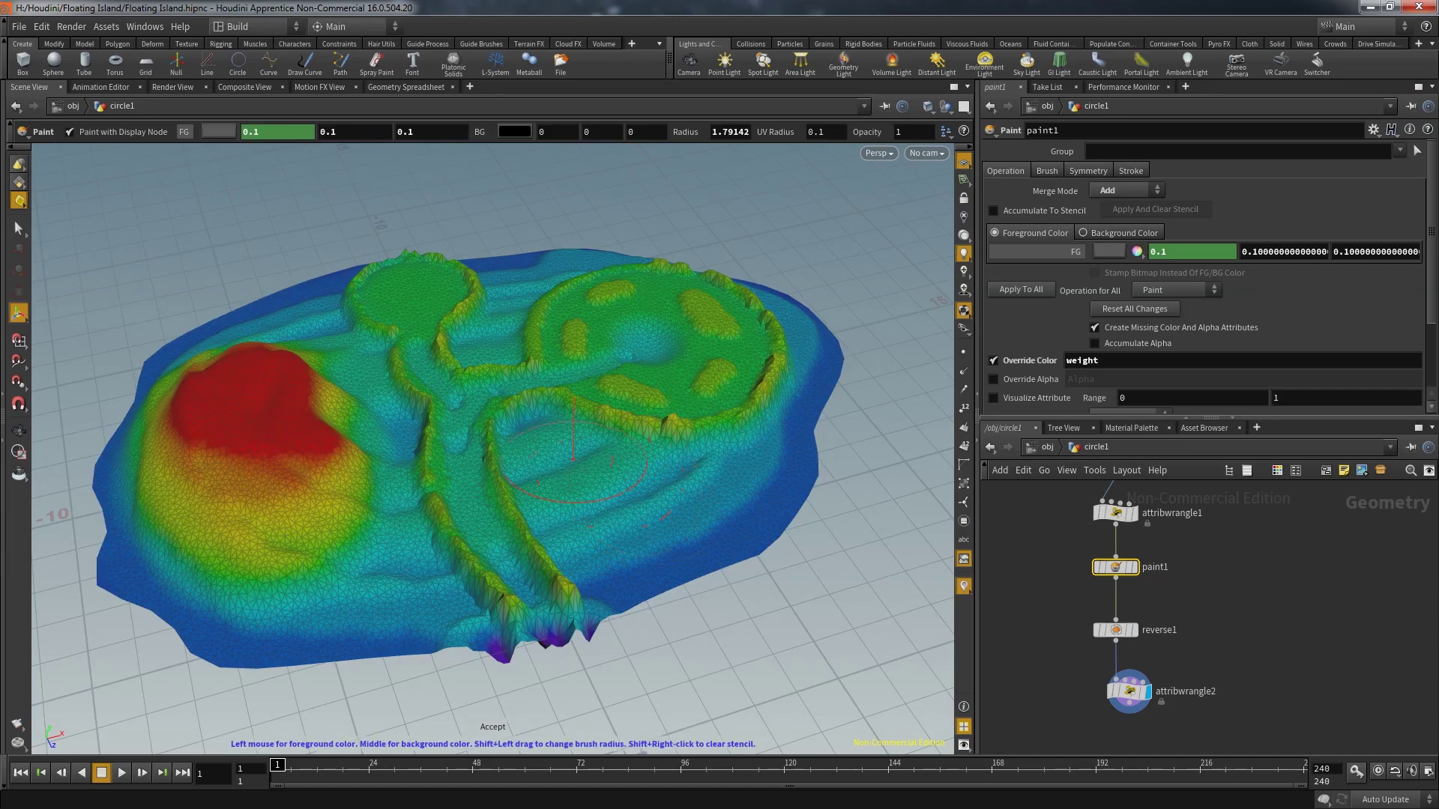
mouse_move(553, 468)
left_mouse_down("alt")
mouse_move(533, 581)
mouse_move(514, 575)
left_mouse_up("alt")
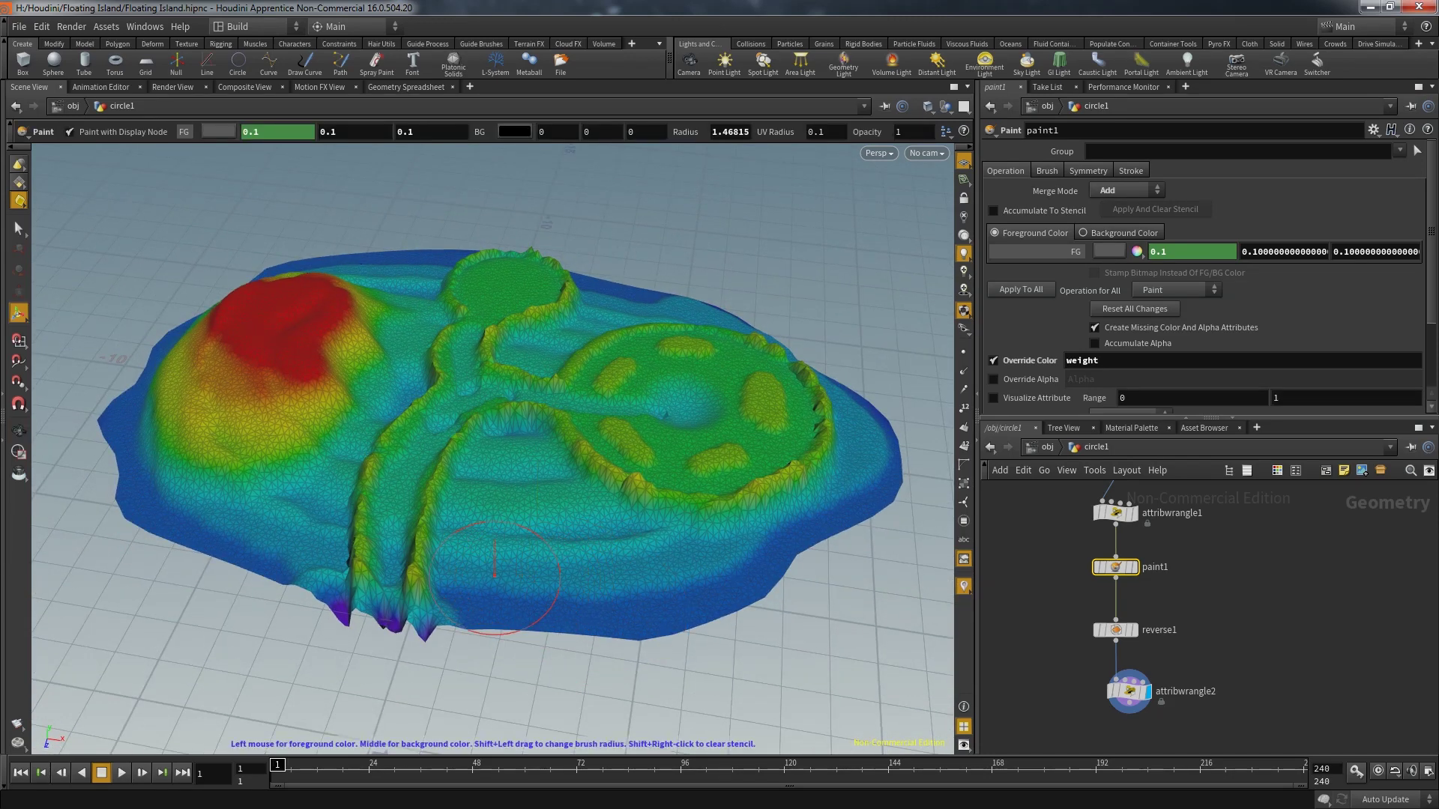
mouse_move(885, 419)
left_mouse_down("alt")
mouse_move(753, 549)
mouse_move(558, 535)
mouse_move(577, 585)
mouse_move(589, 510)
mouse_move(510, 524)
mouse_move(520, 585)
mouse_move(585, 577)
mouse_move(652, 551)
mouse_move(659, 479)
mouse_move(659, 555)
left_mouse_up("alt")
Toggle Merge Mode through Replace and Add, enlarge the brush, then set Subtract
left_click(1127, 190)
left_click(1120, 185)
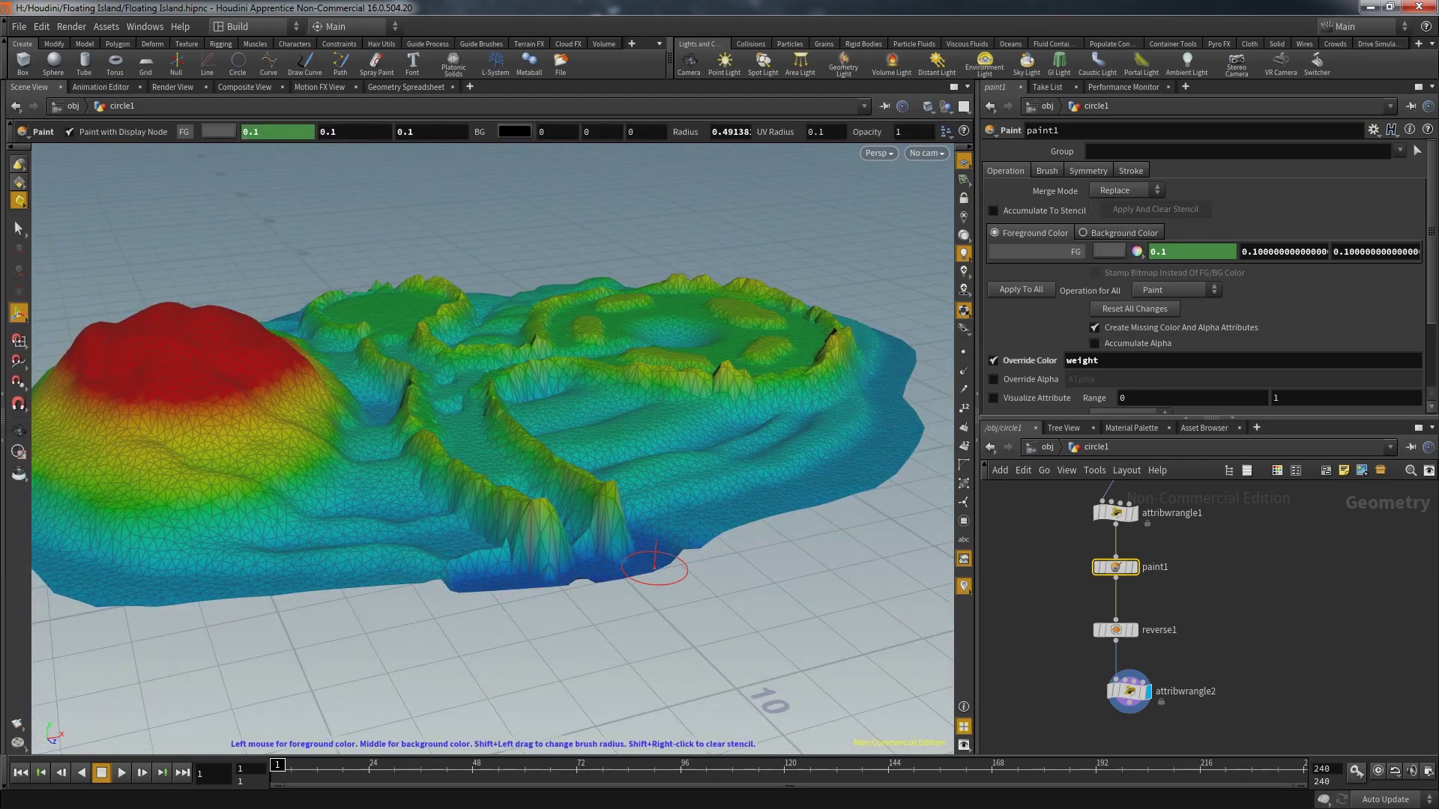
left_click(1128, 190)
left_click(1124, 203)
mouse_move(652, 562)
left_mouse_down("alt")
mouse_move(438, 595)
mouse_move(386, 660)
left_mouse_up("alt")
left_click_drag(374, 435, 487, 517, "alt")
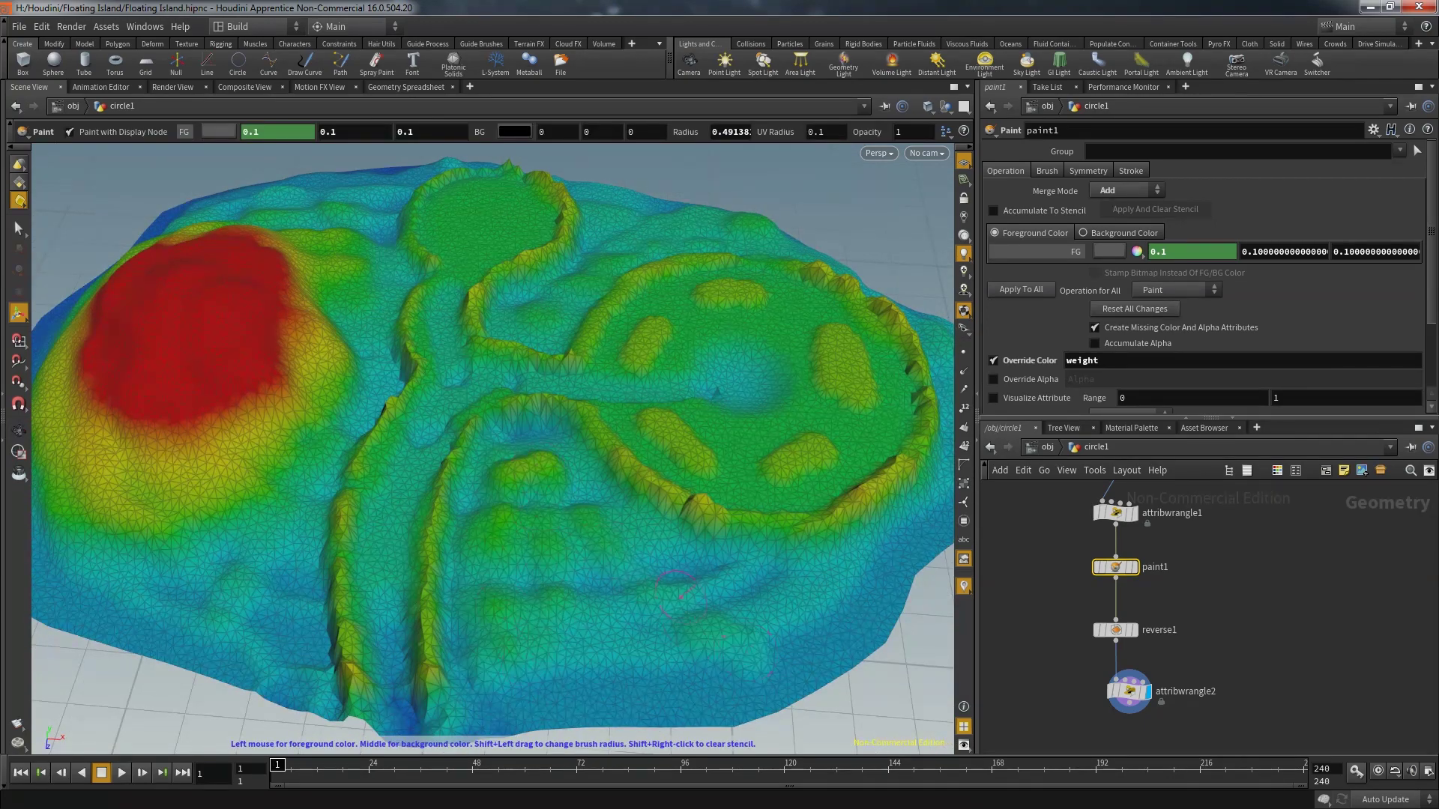
scroll(613, 553, "down", 5)
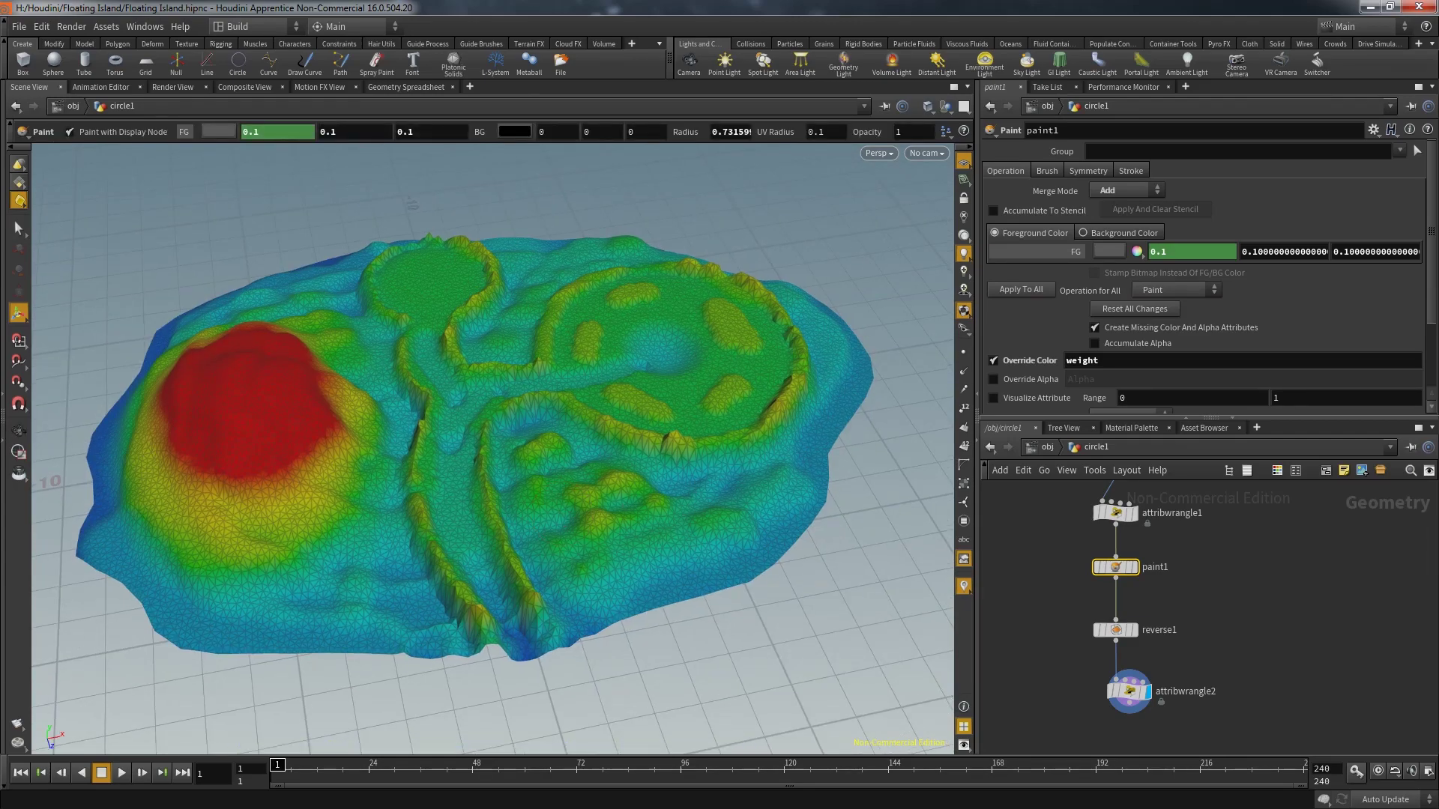
left_click_drag(592, 514, 645, 525, "shift")
left_click(1124, 190)
left_click(1117, 206)
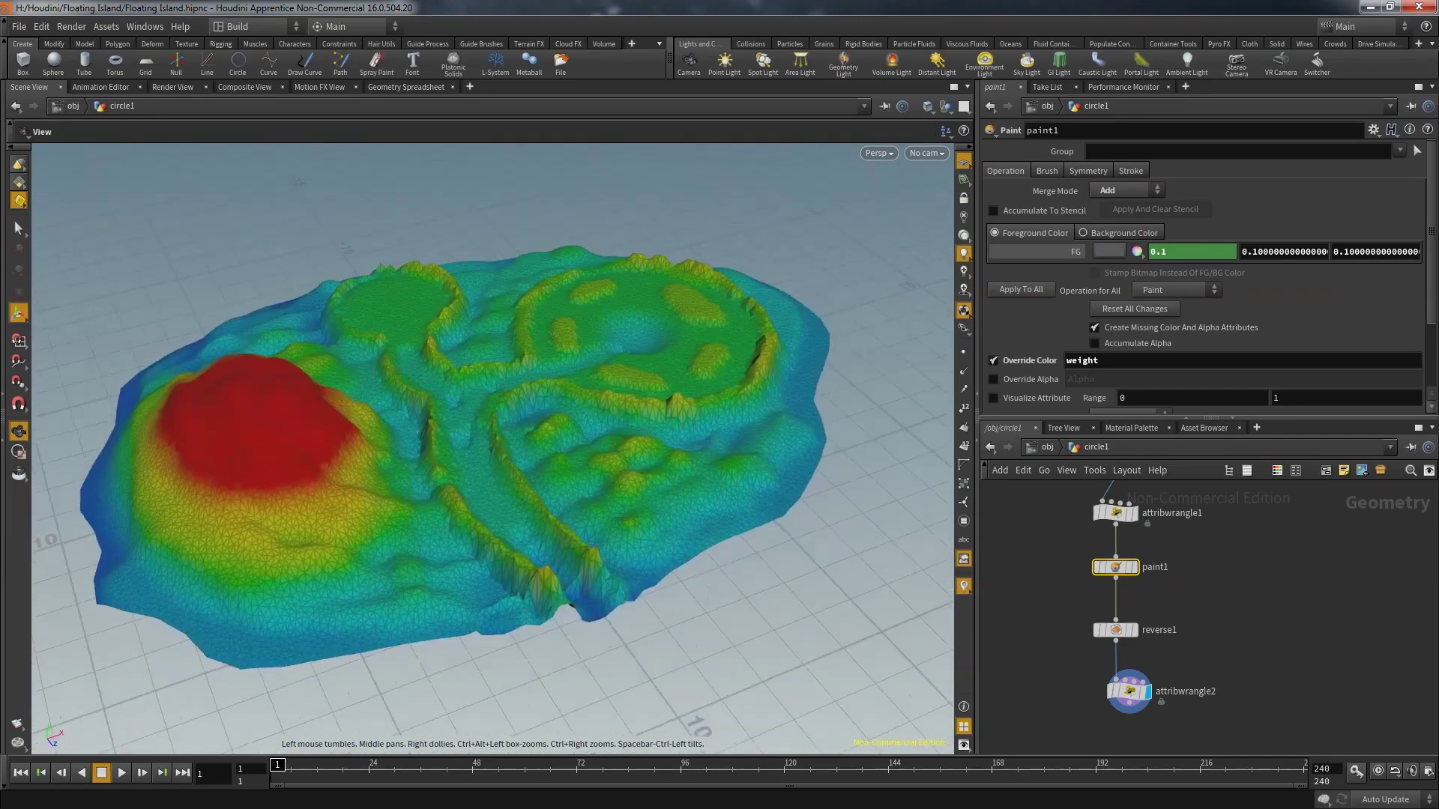
left_click(1130, 690)
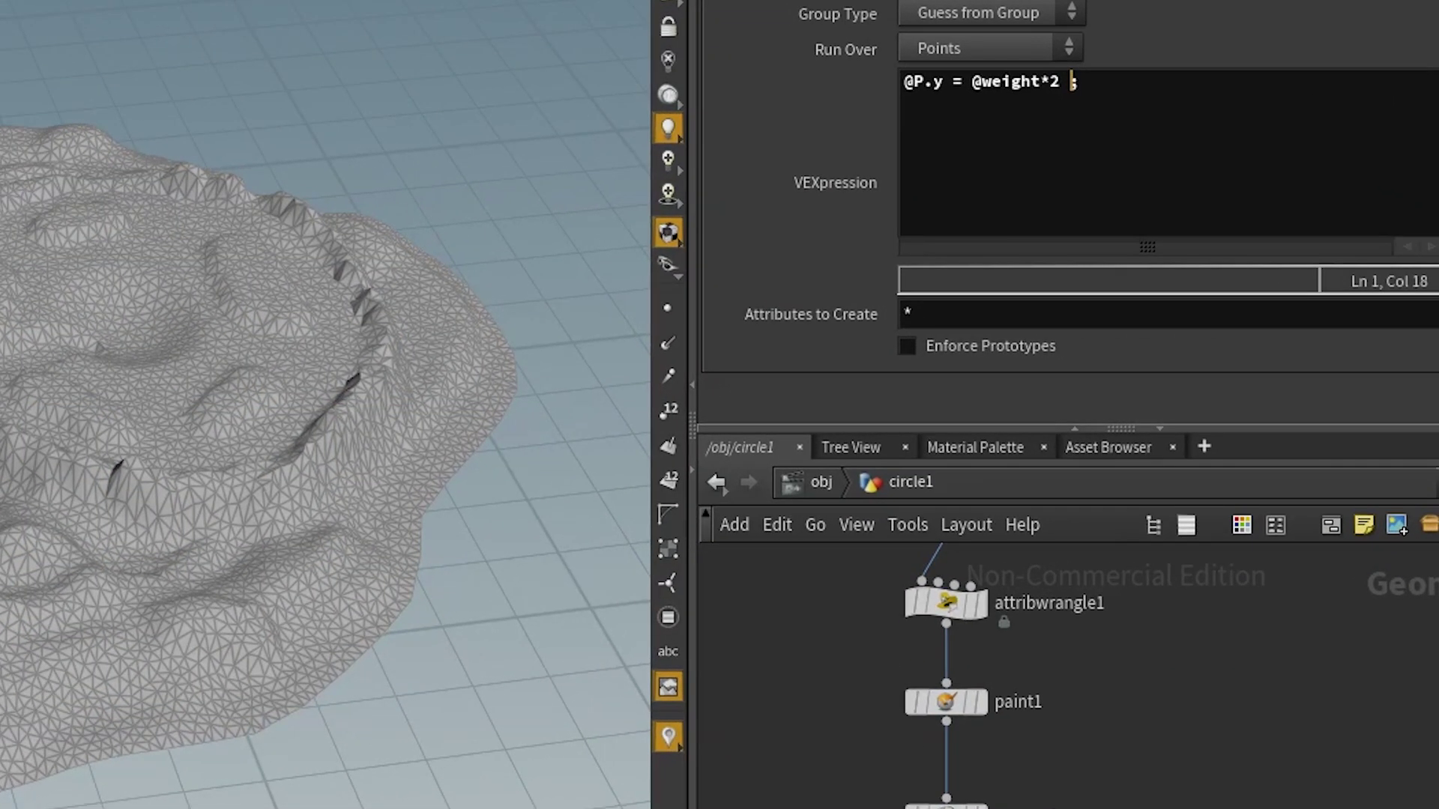
type("+ rand()")
key("Left")
type("@ptnum")
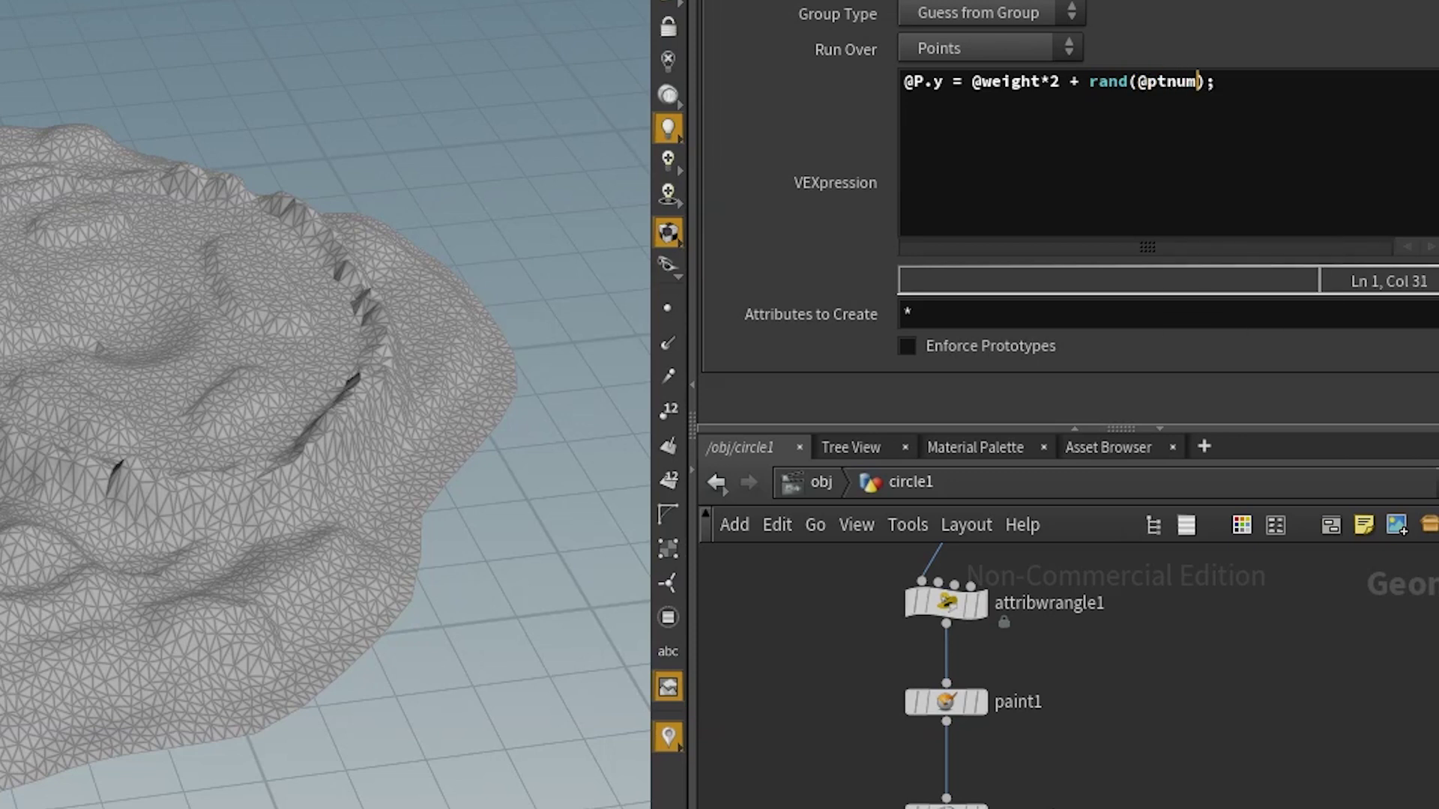
type("+50")
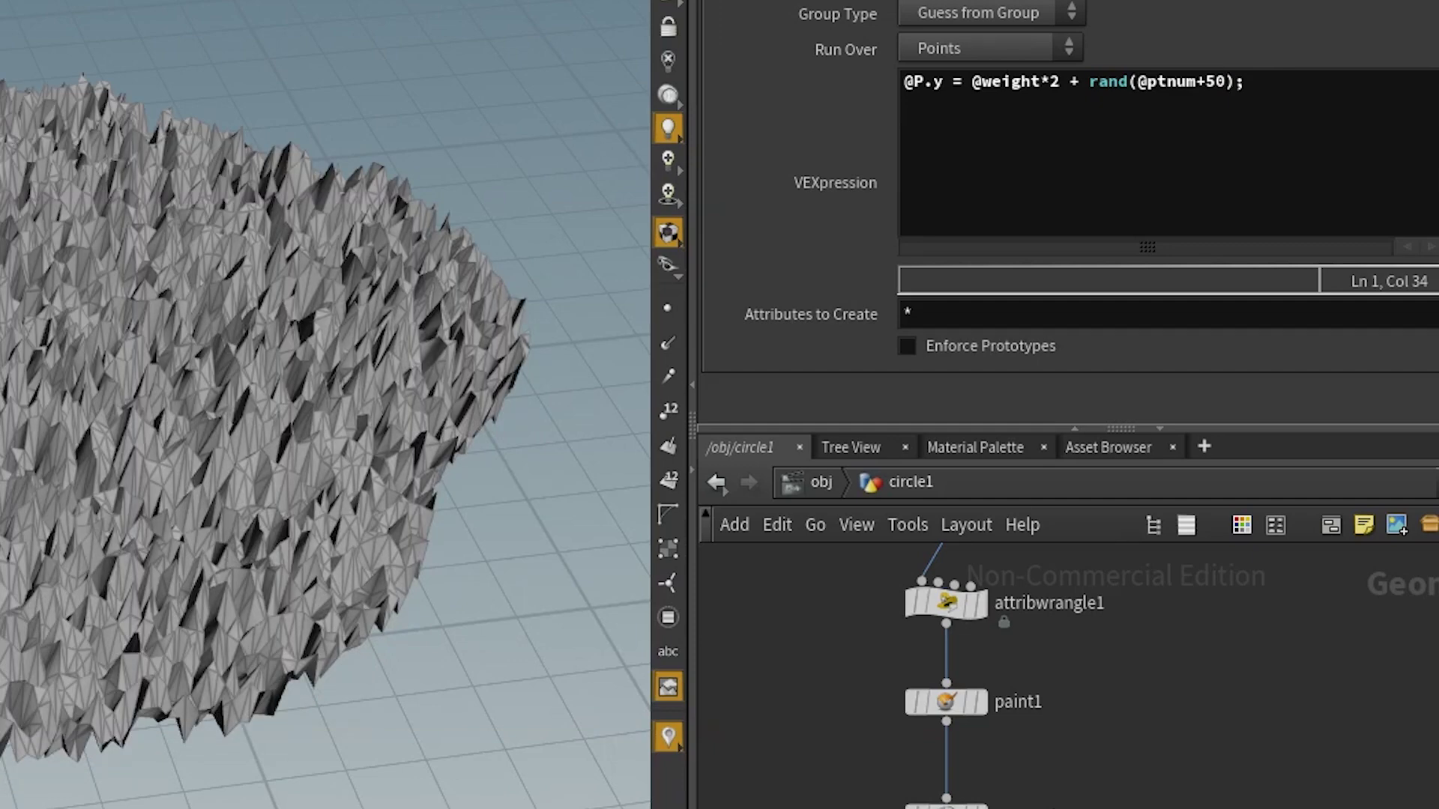
left_click(1090, 81)
type("fit01(")
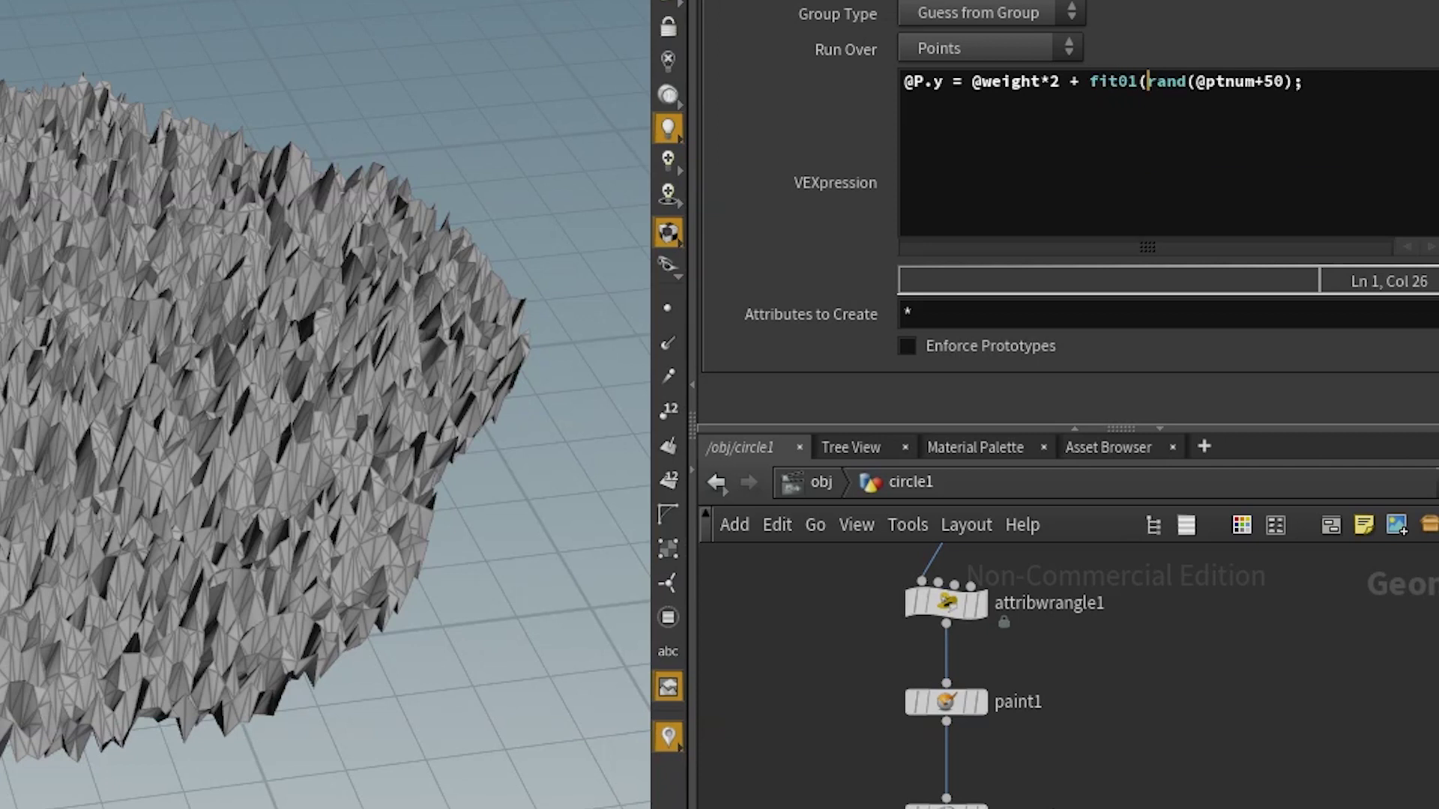
left_click(1297, 81)
left_click(1119, 81)
left_click(1297, 81)
type(",0.1,0.3)")
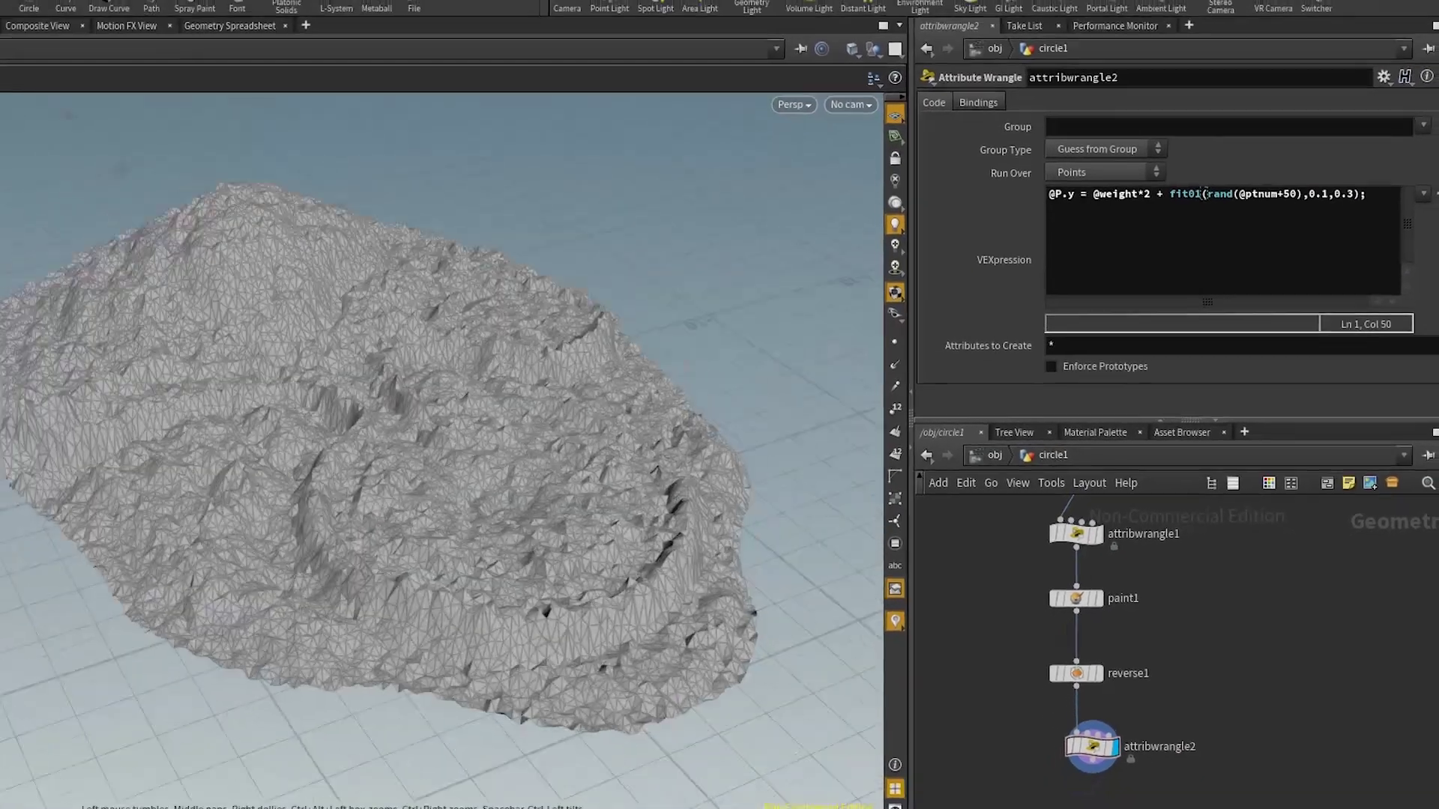
left_click_drag(330, 449, 517, 326)
key("Return")
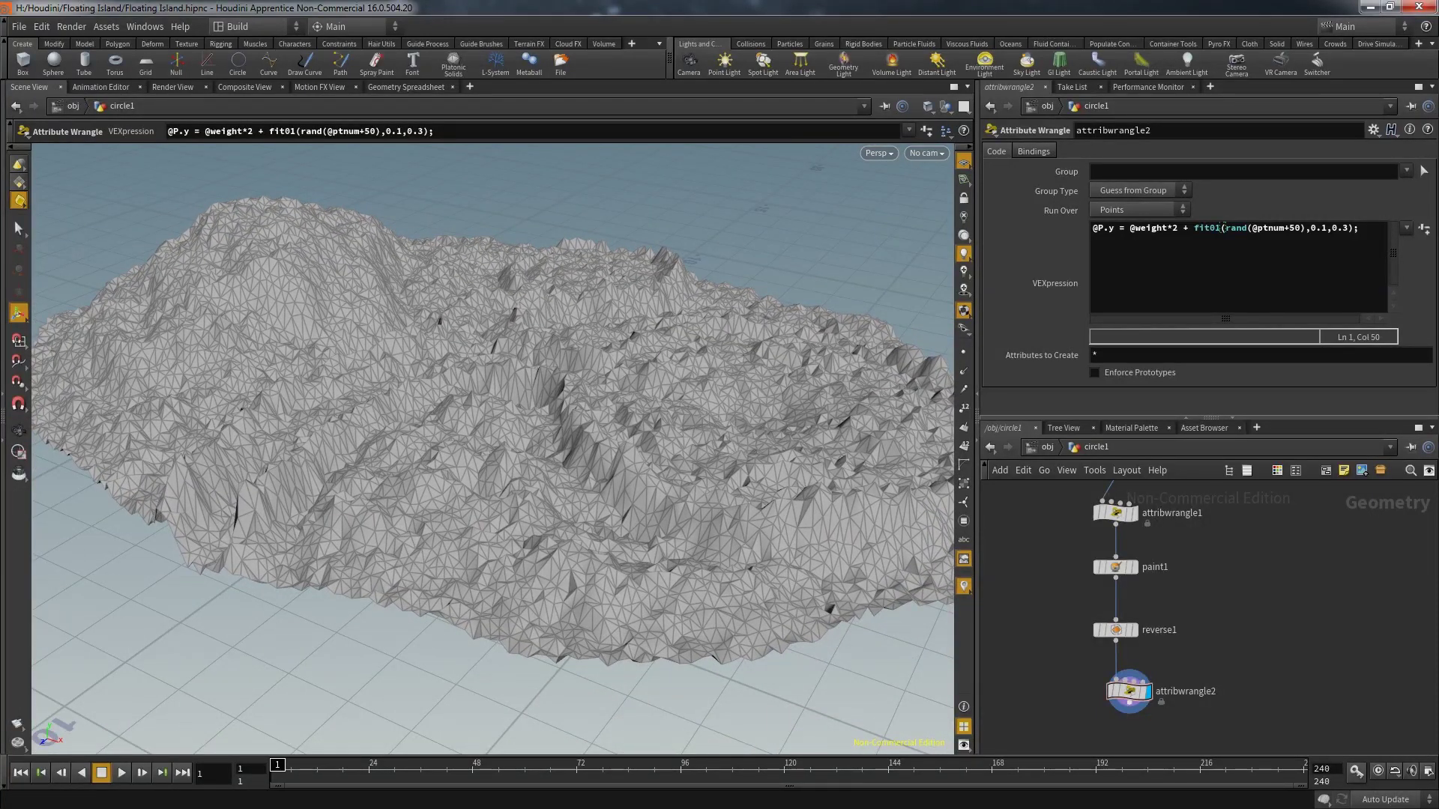
Rename attribwrangle2 to displace
double_click(1186, 691)
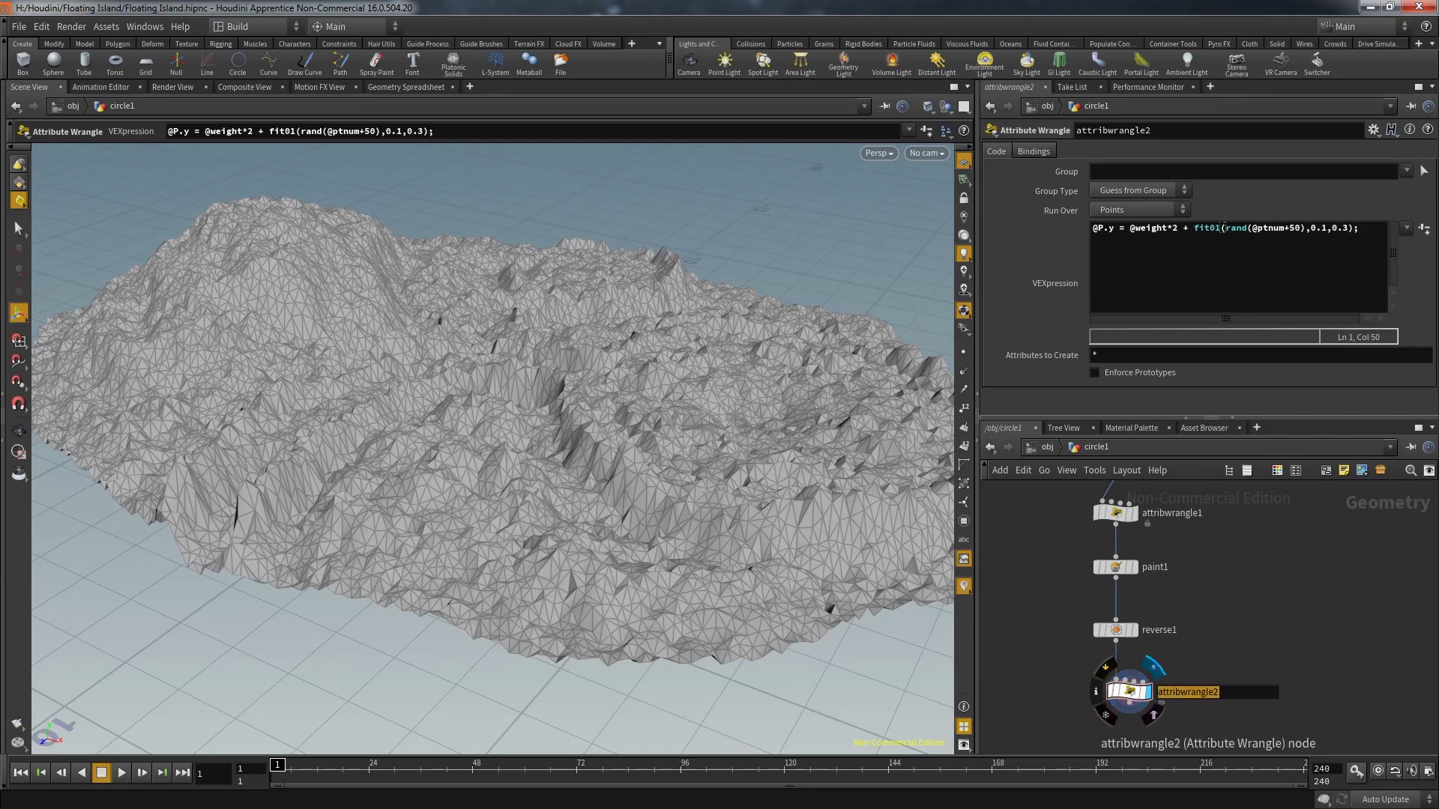
type("displace")
key("Return")
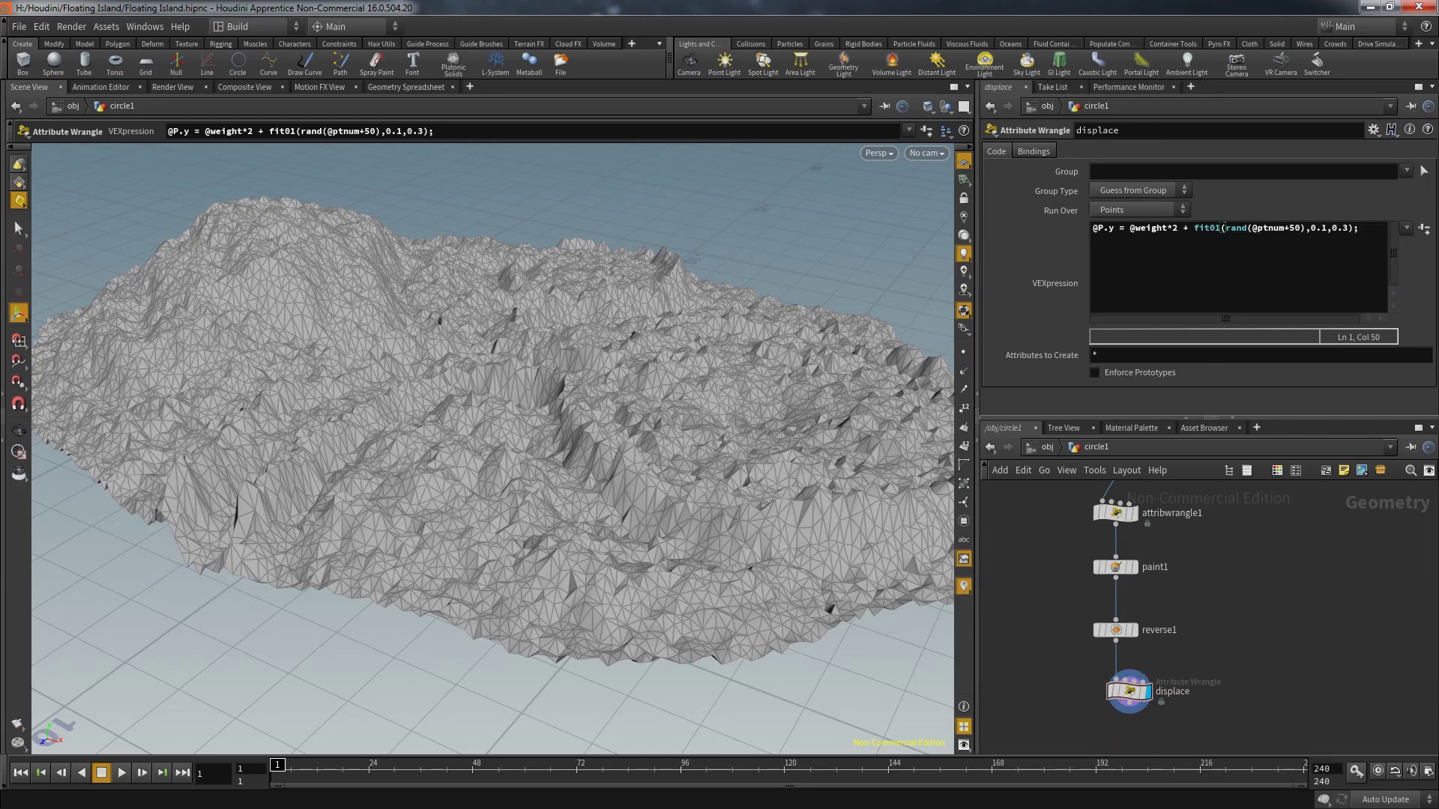
Add a Smooth node below displace and wire displace into it
key("Tab")
type("sm")
key("Return")
left_click(1161, 700)
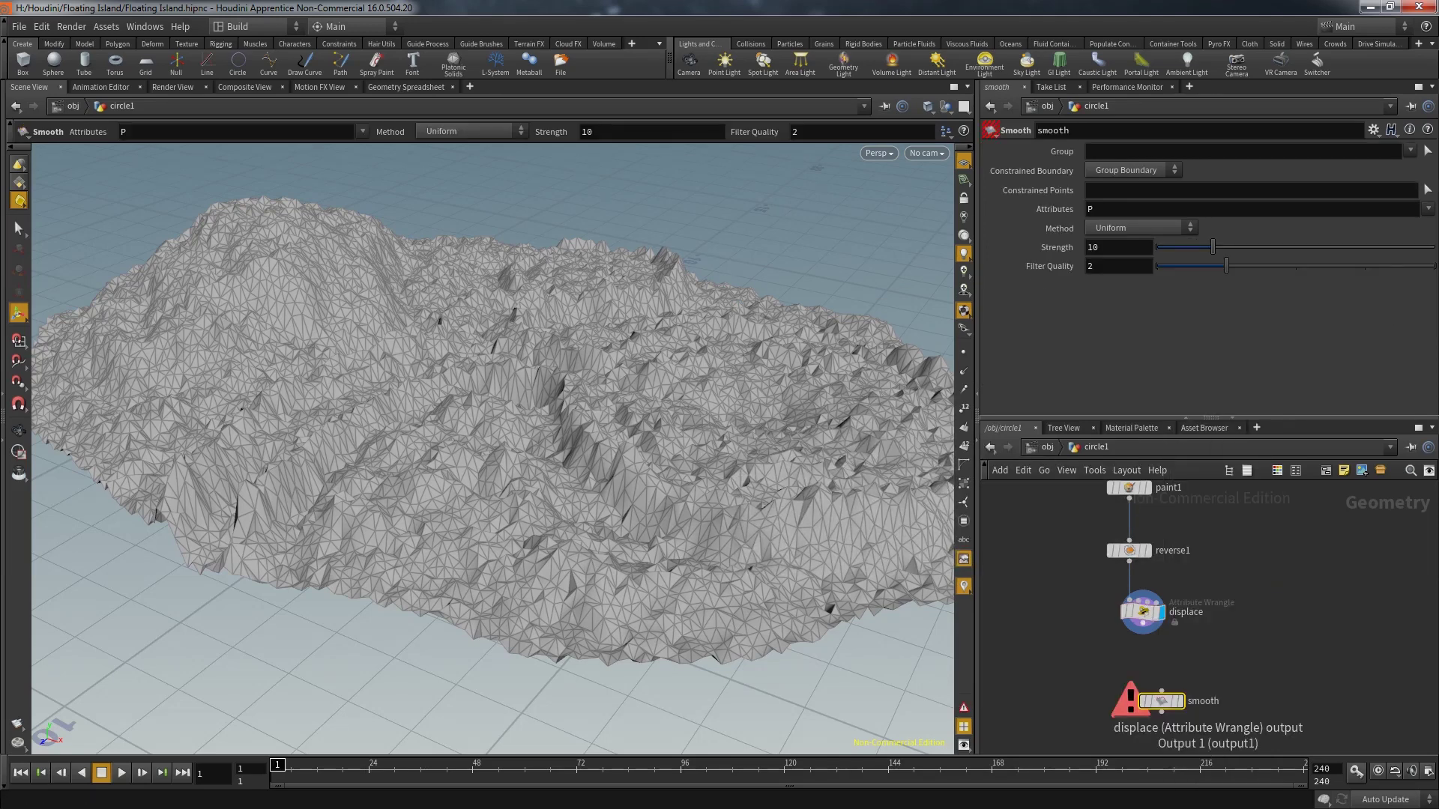
left_click(1161, 692)
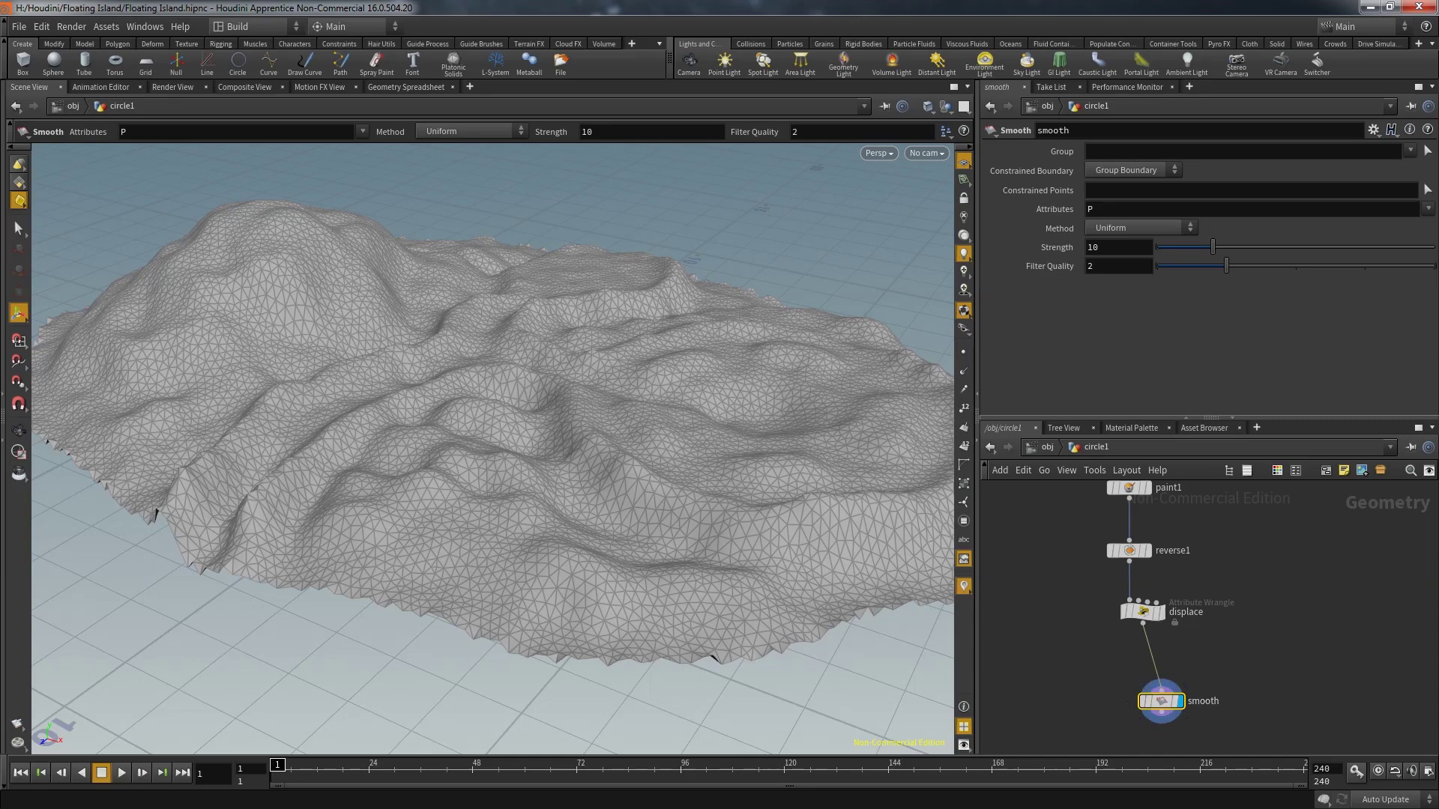
Put the display flag back on displace and tidy the two nodes in the network
left_click_drag(487, 450, 510, 401, "alt")
left_click(1141, 700)
left_click_drag(1161, 701, 1163, 726)
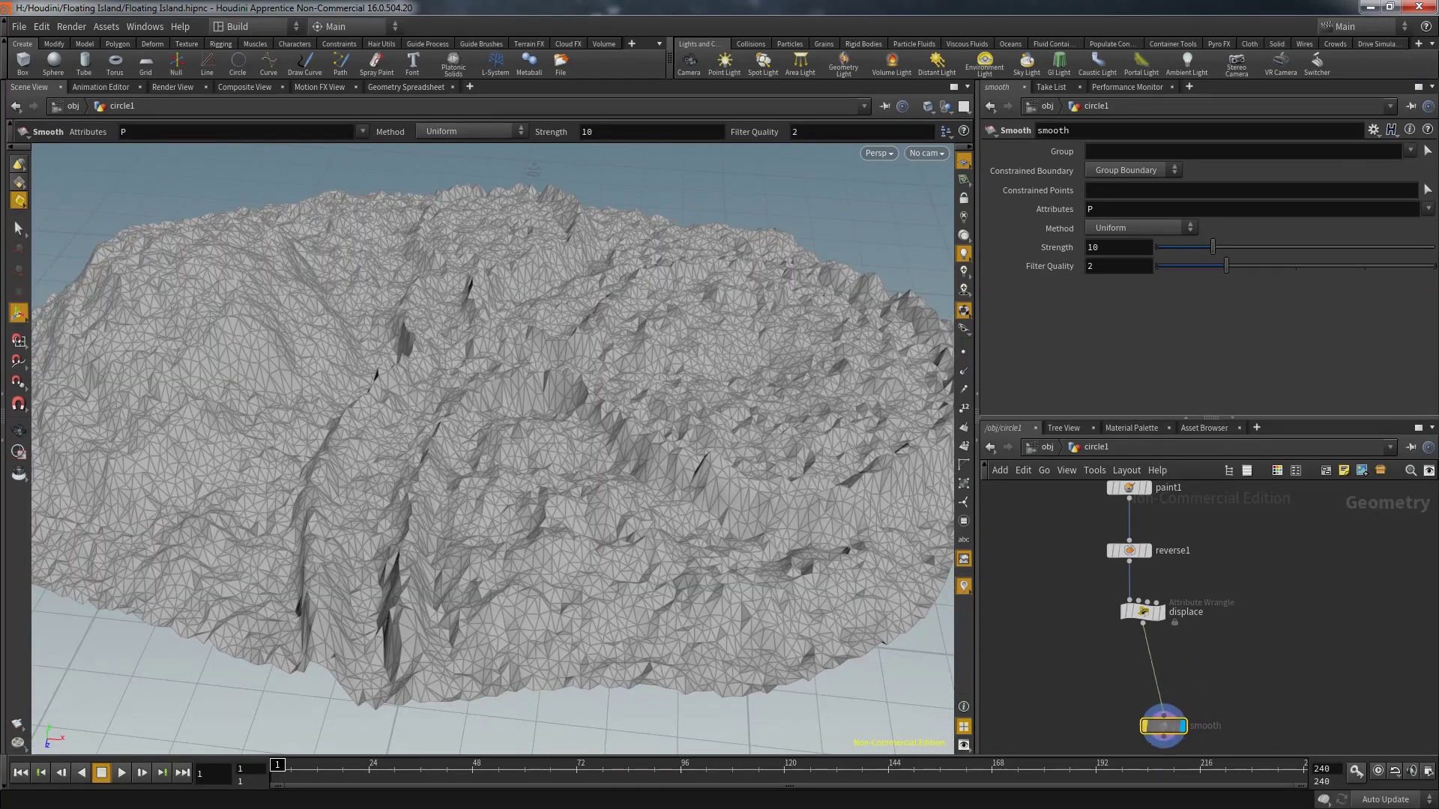
middle_click_drag(1166, 731, 1134, 601)
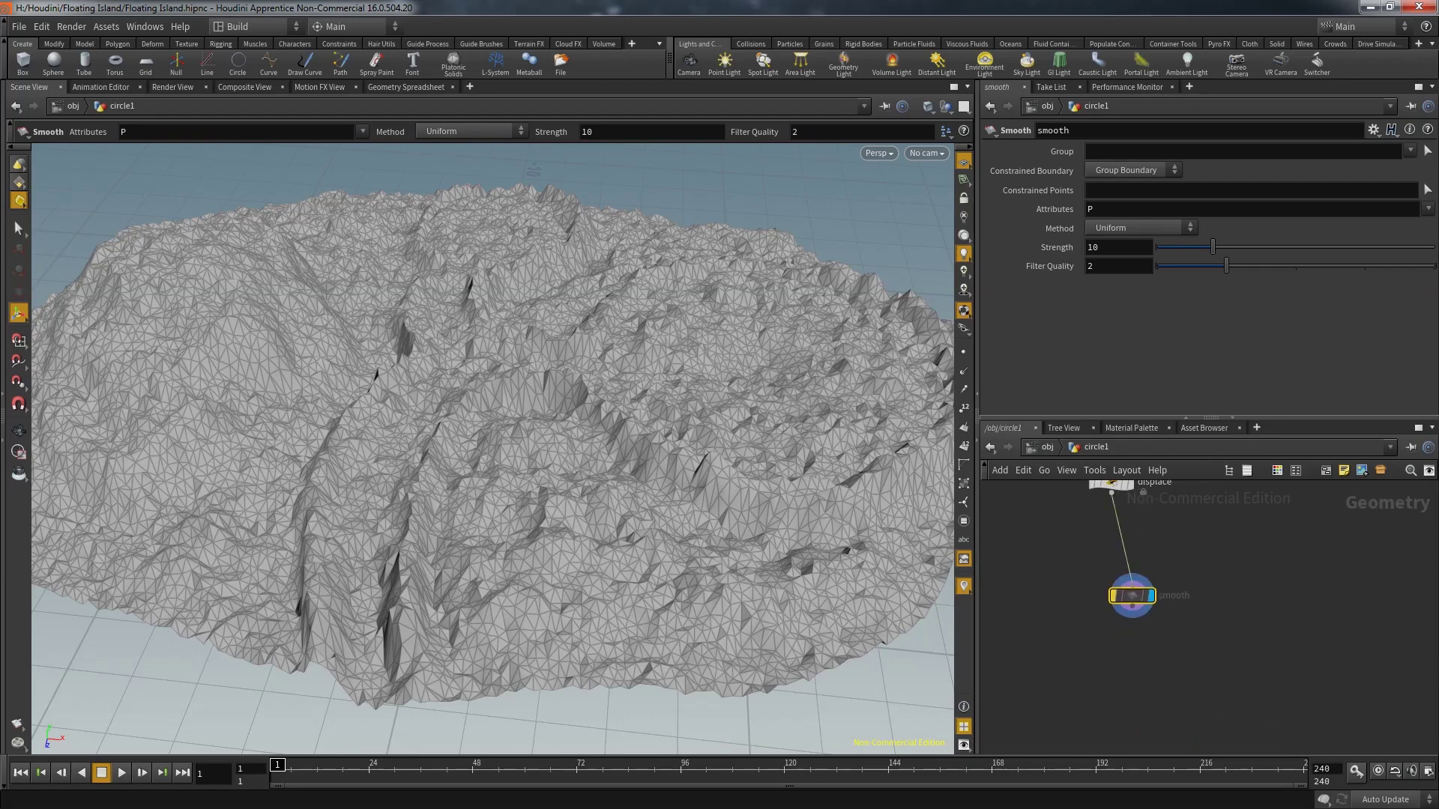
left_click_drag(1131, 596, 1118, 658)
middle_click_drag(1117, 658, 1116, 716)
mouse_move(488, 450)
left_mouse_down("alt")
mouse_move(487, 360)
mouse_move(488, 431)
left_mouse_up("alt")
Add a Group node after displace with Base Group off and Include by Edges set to Unshared Edges
key("Tab")
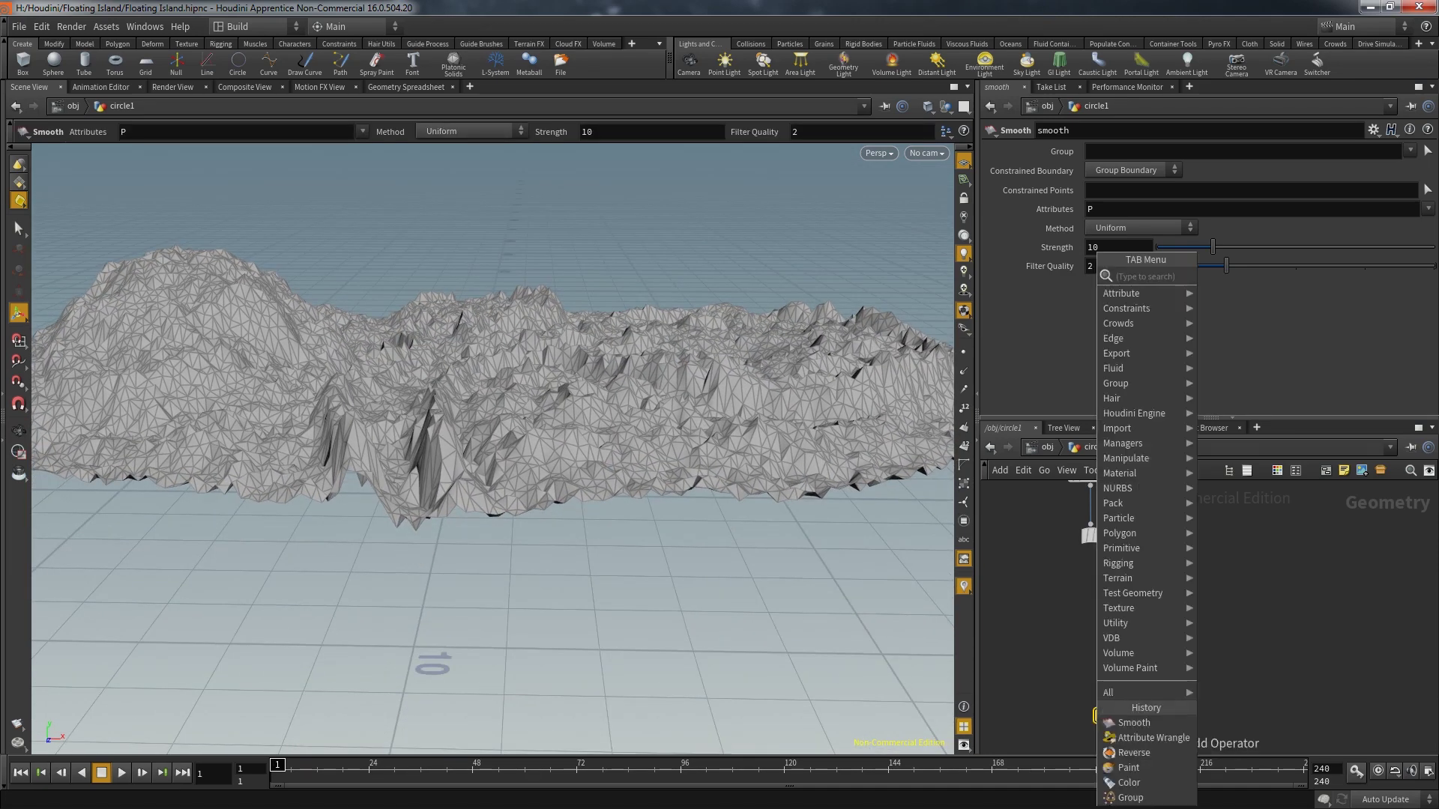
key("Return")
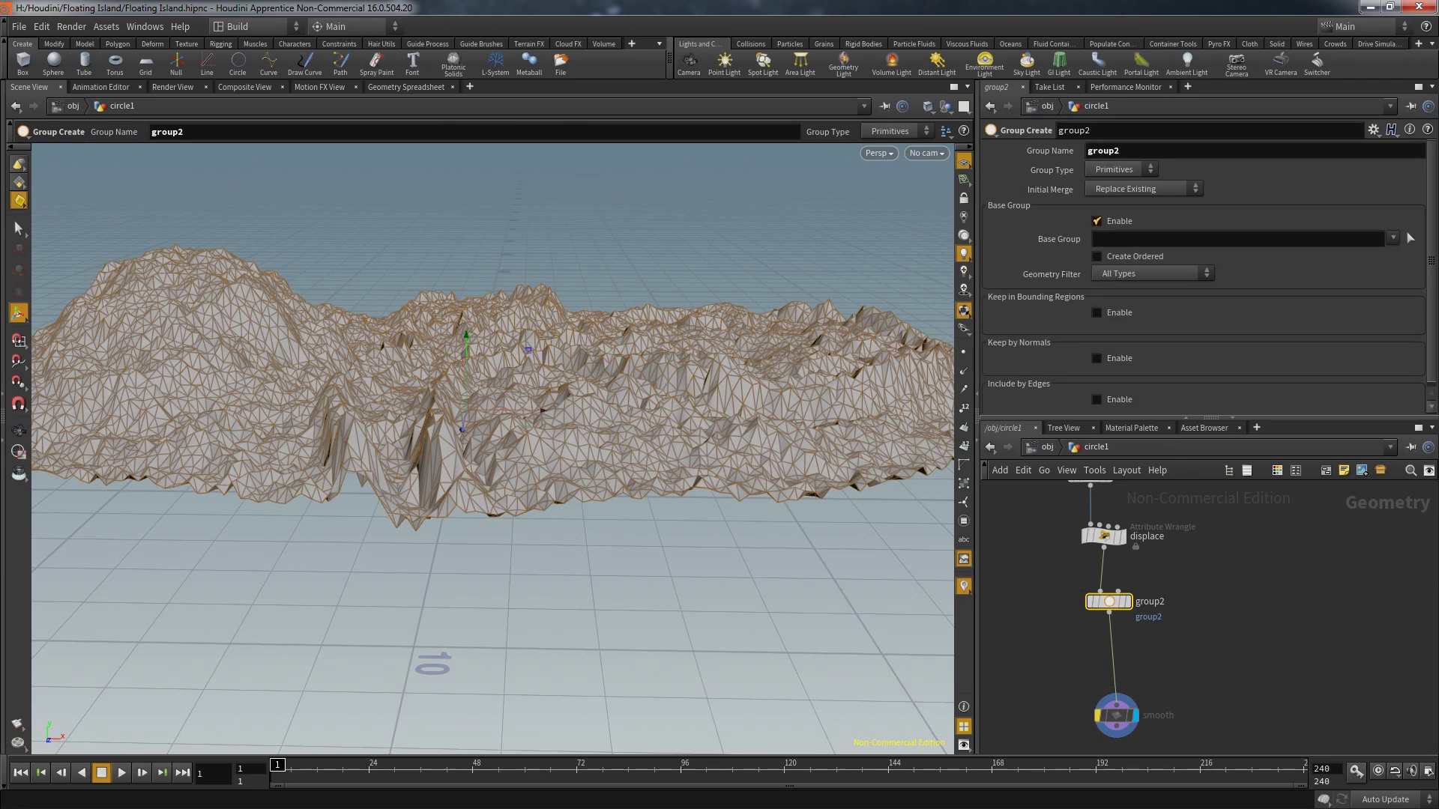
key("Return")
left_click(1097, 349)
scroll(1199, 277, "down", 3)
left_click(1096, 384)
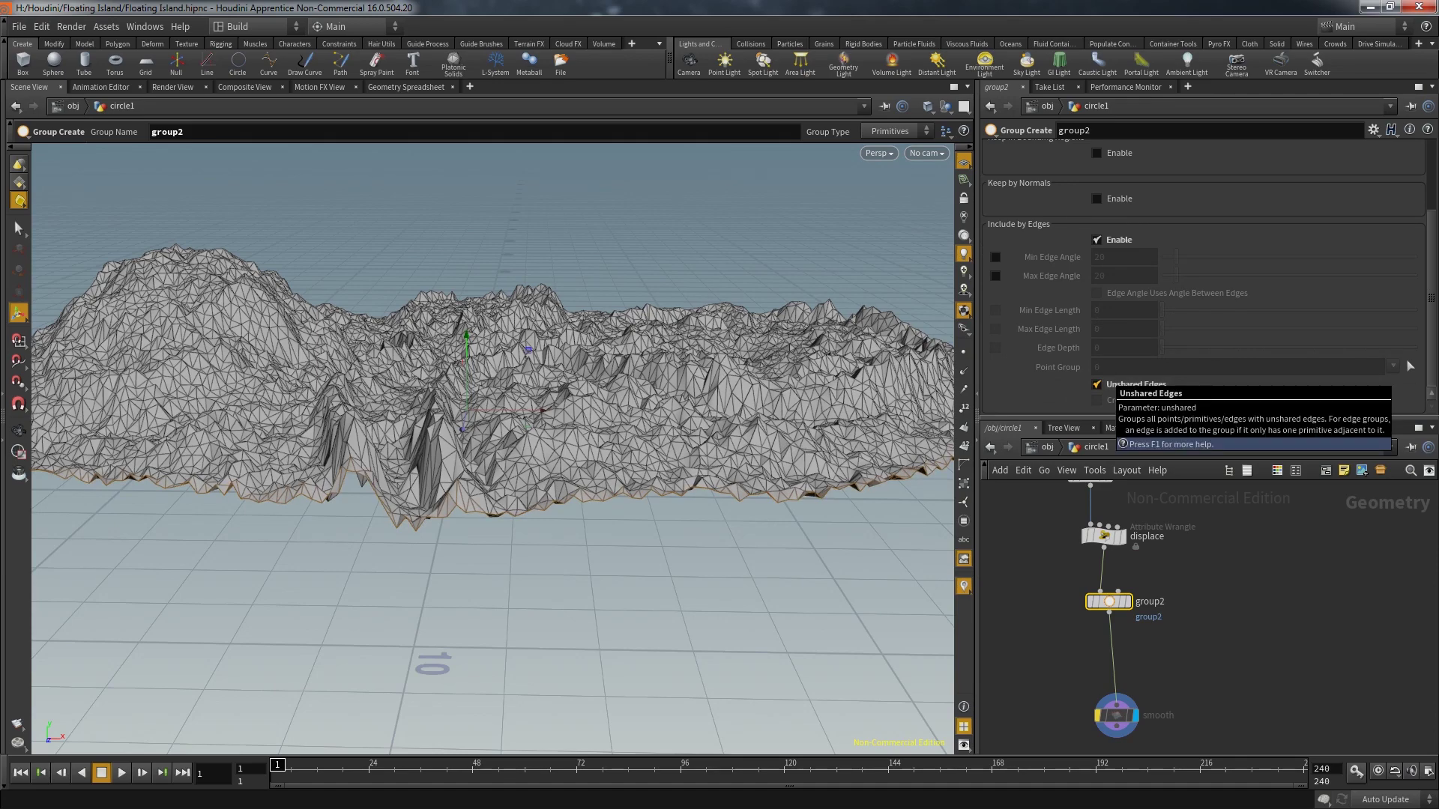
left_click_drag(524, 449, 420, 510)
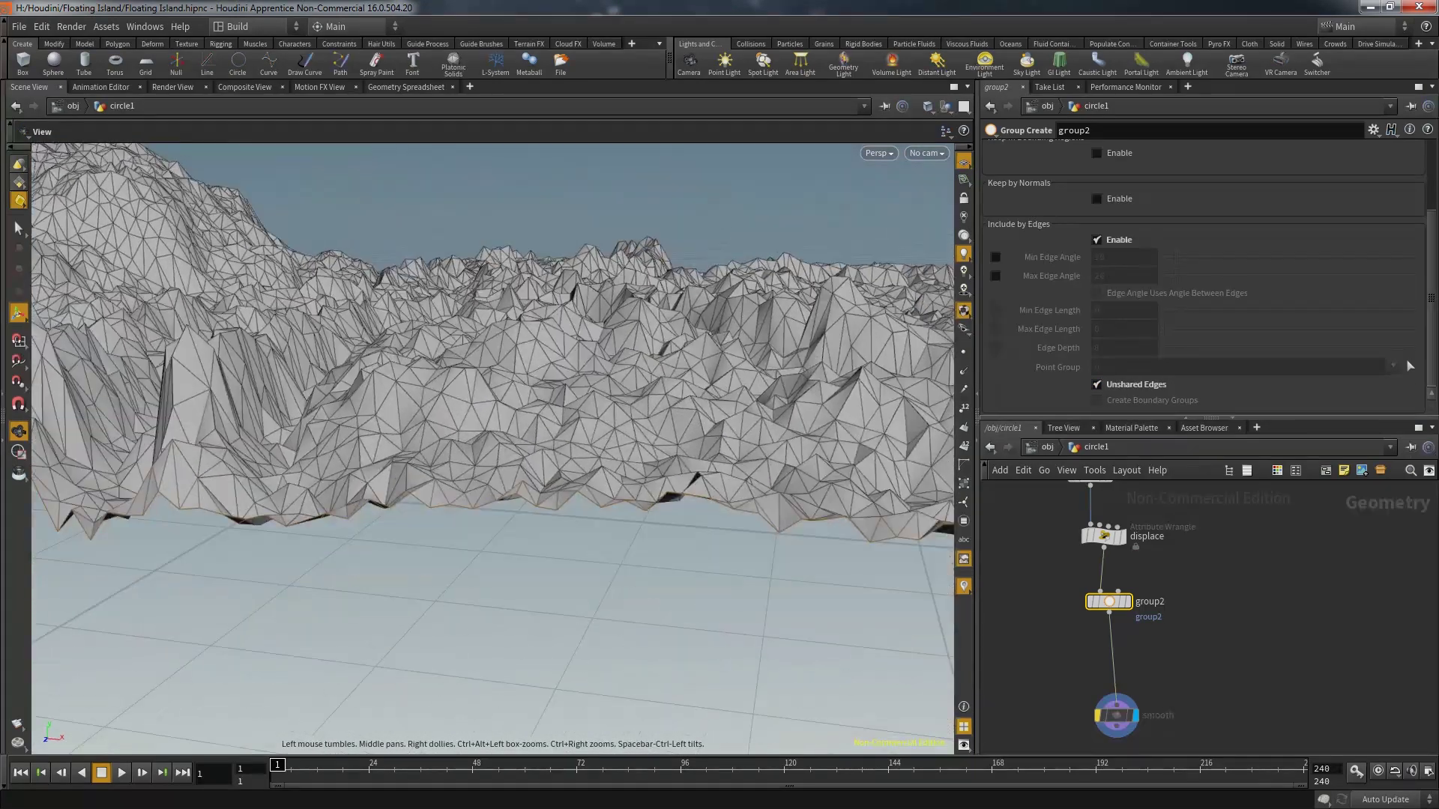
key("Return")
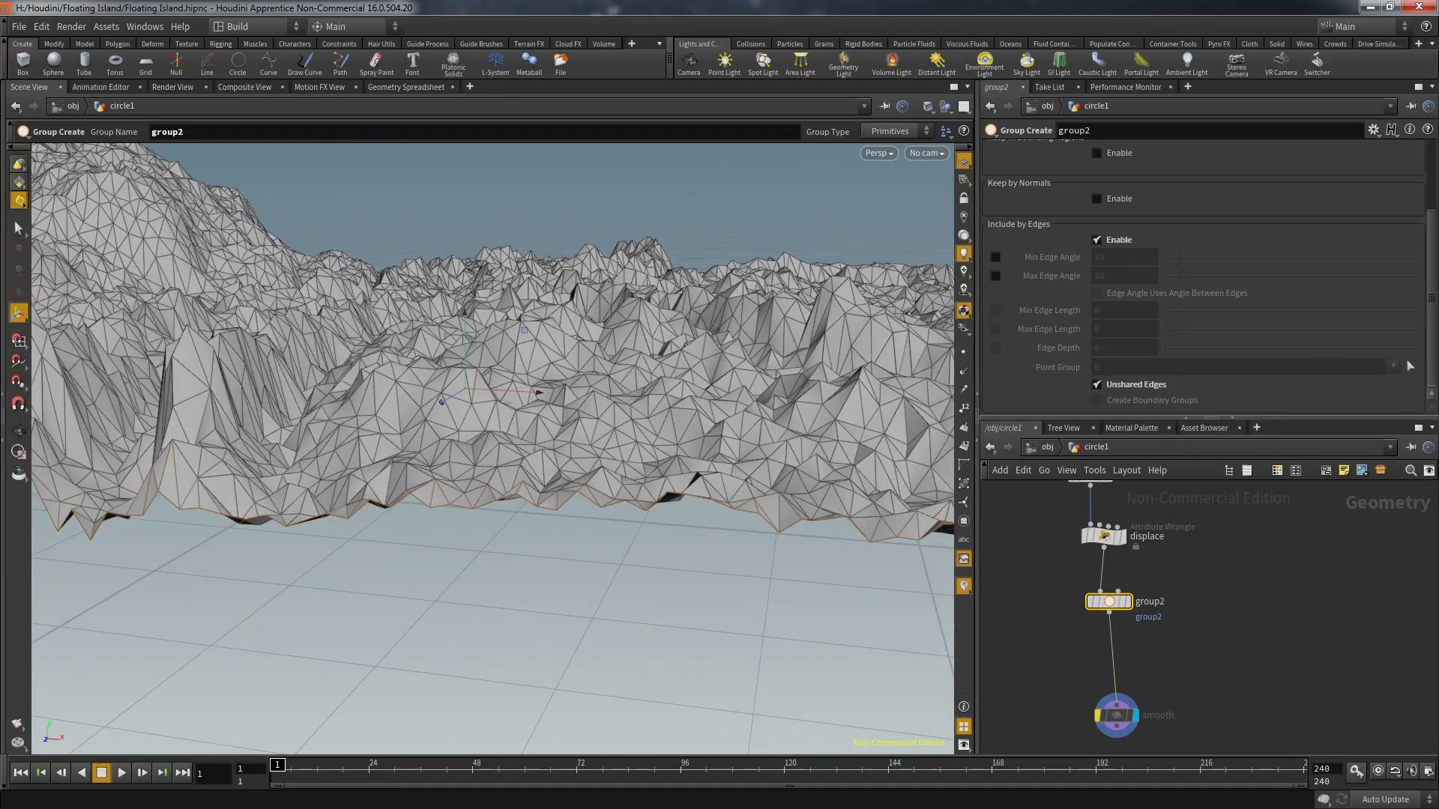
Name the group top and set its Group Type to Points
scroll(1208, 277, "up", 3)
double_click(1103, 151)
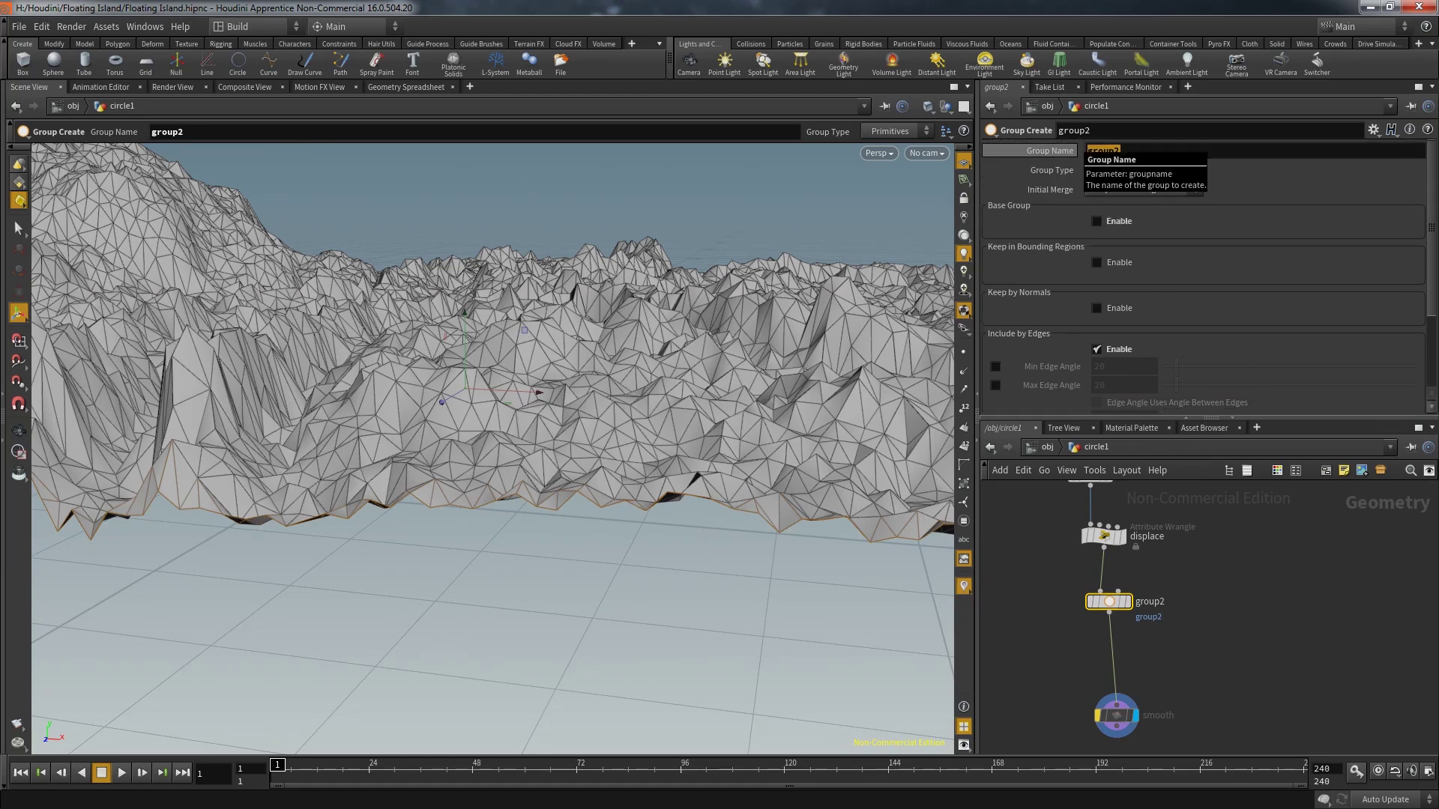
type("top")
key("Return")
left_click(1120, 169)
left_click(1116, 169)
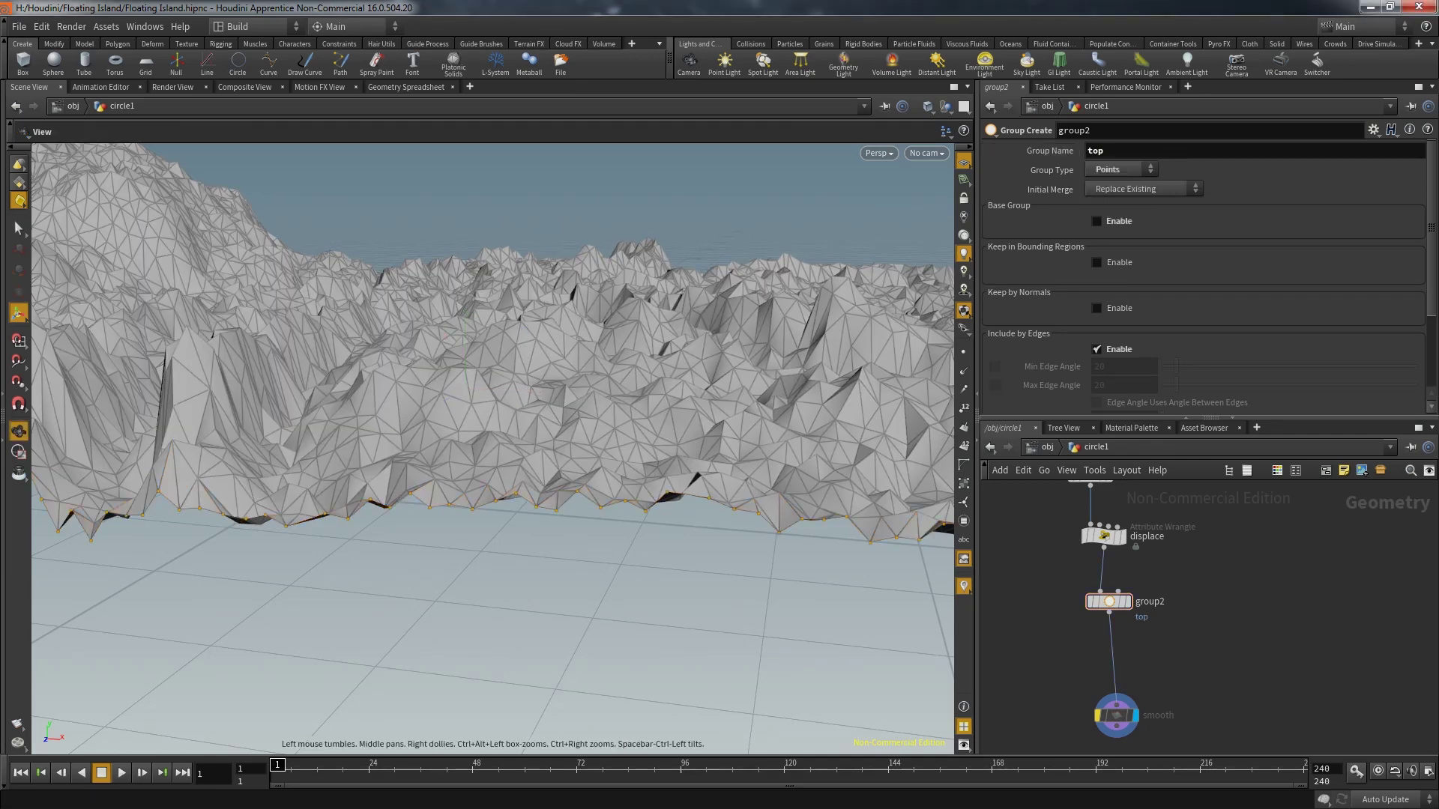
left_click_drag(480, 450, 570, 435)
key("Return")
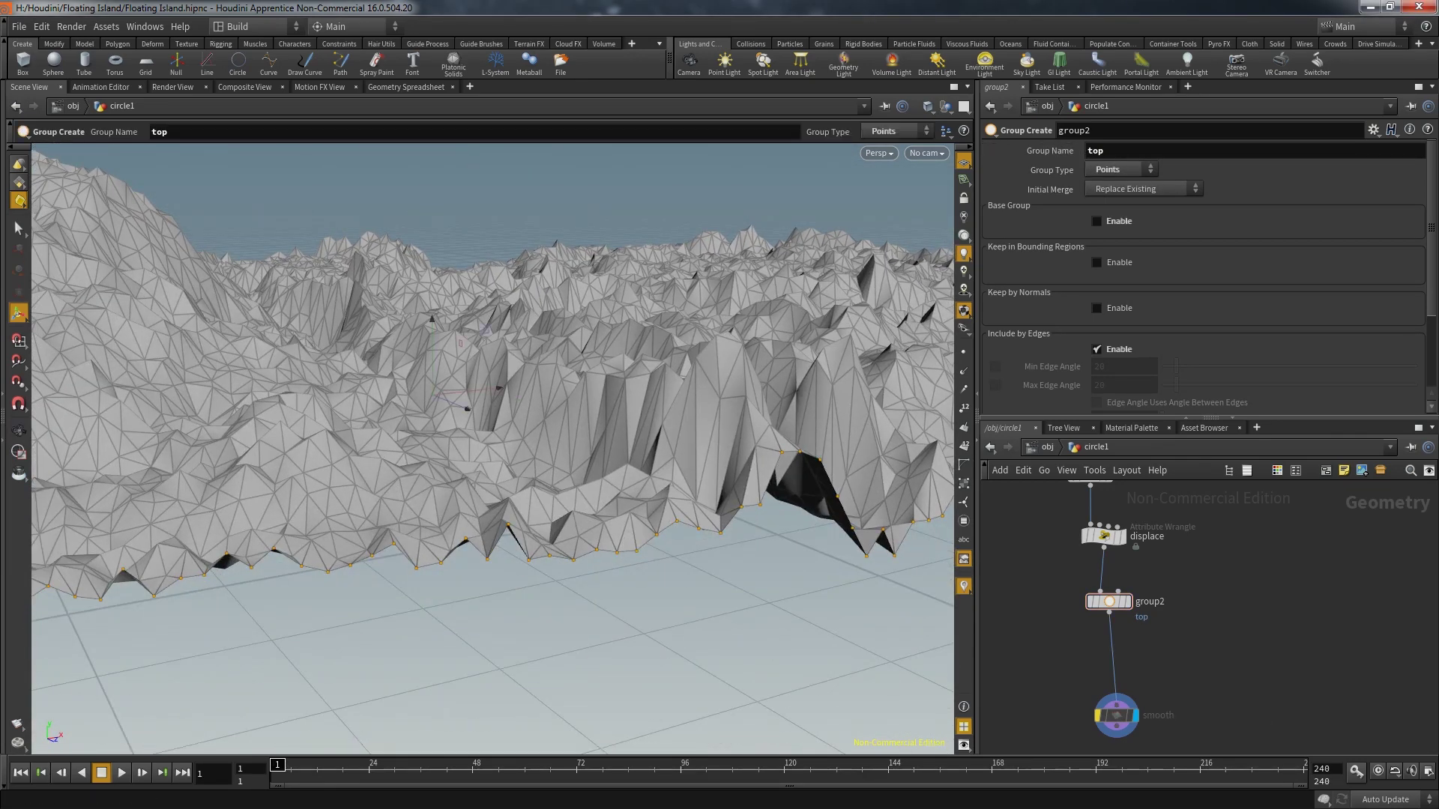
Search for and pick an Attribute Wrangle node with 'wrang'
key("Tab")
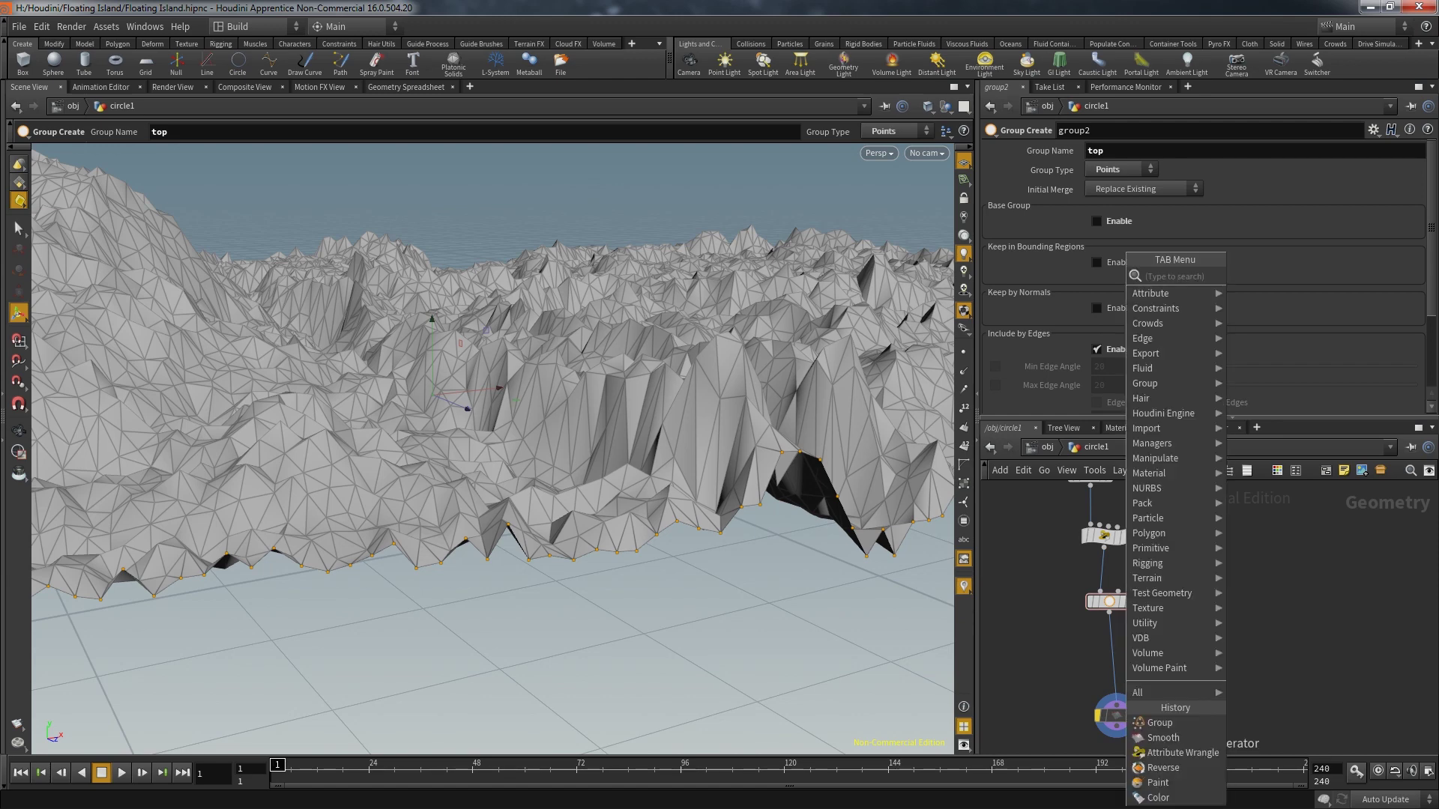
type("wrangle")
key("Return")
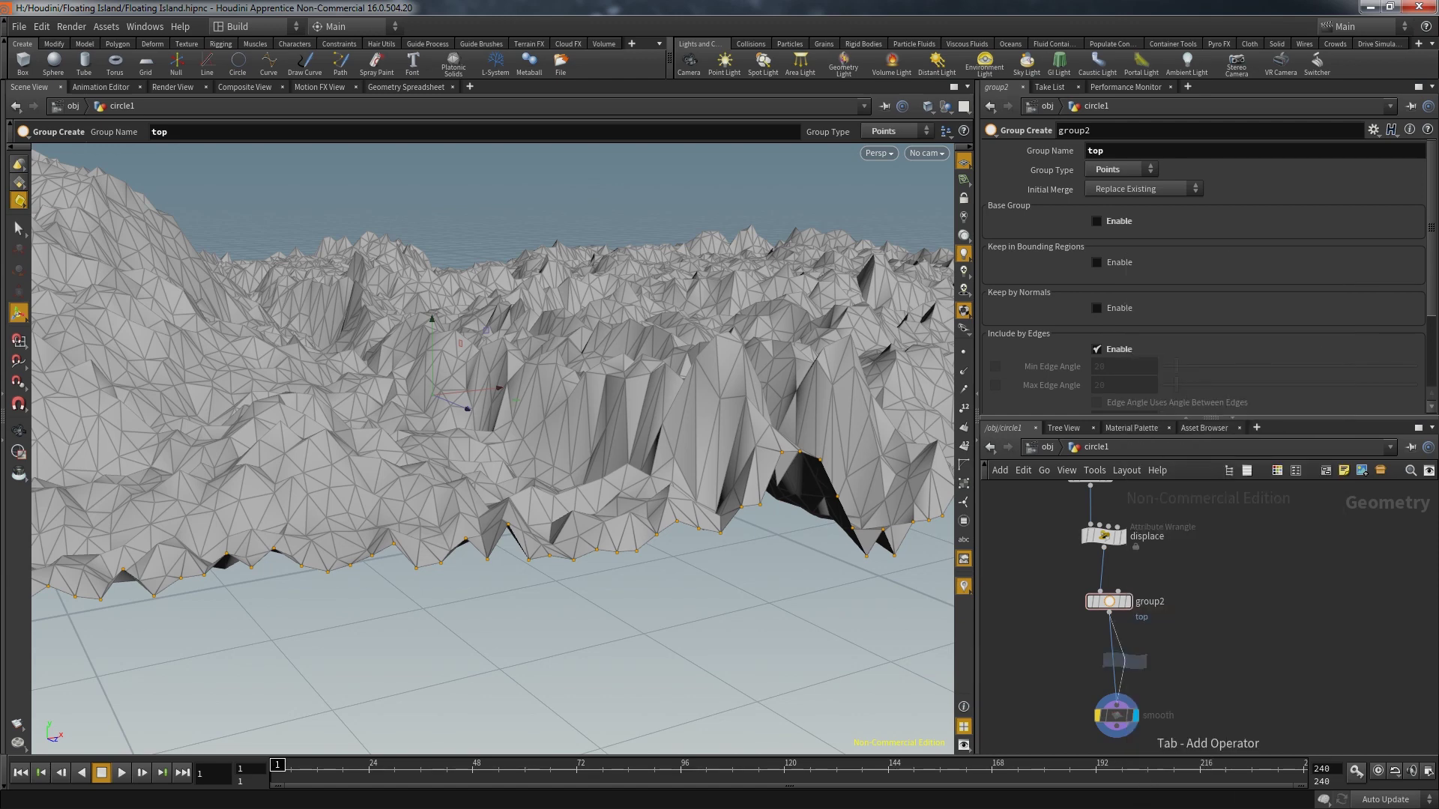
Place the wrangle below group2, set its Group to top and enter @P.y = 0;
left_click(1117, 659)
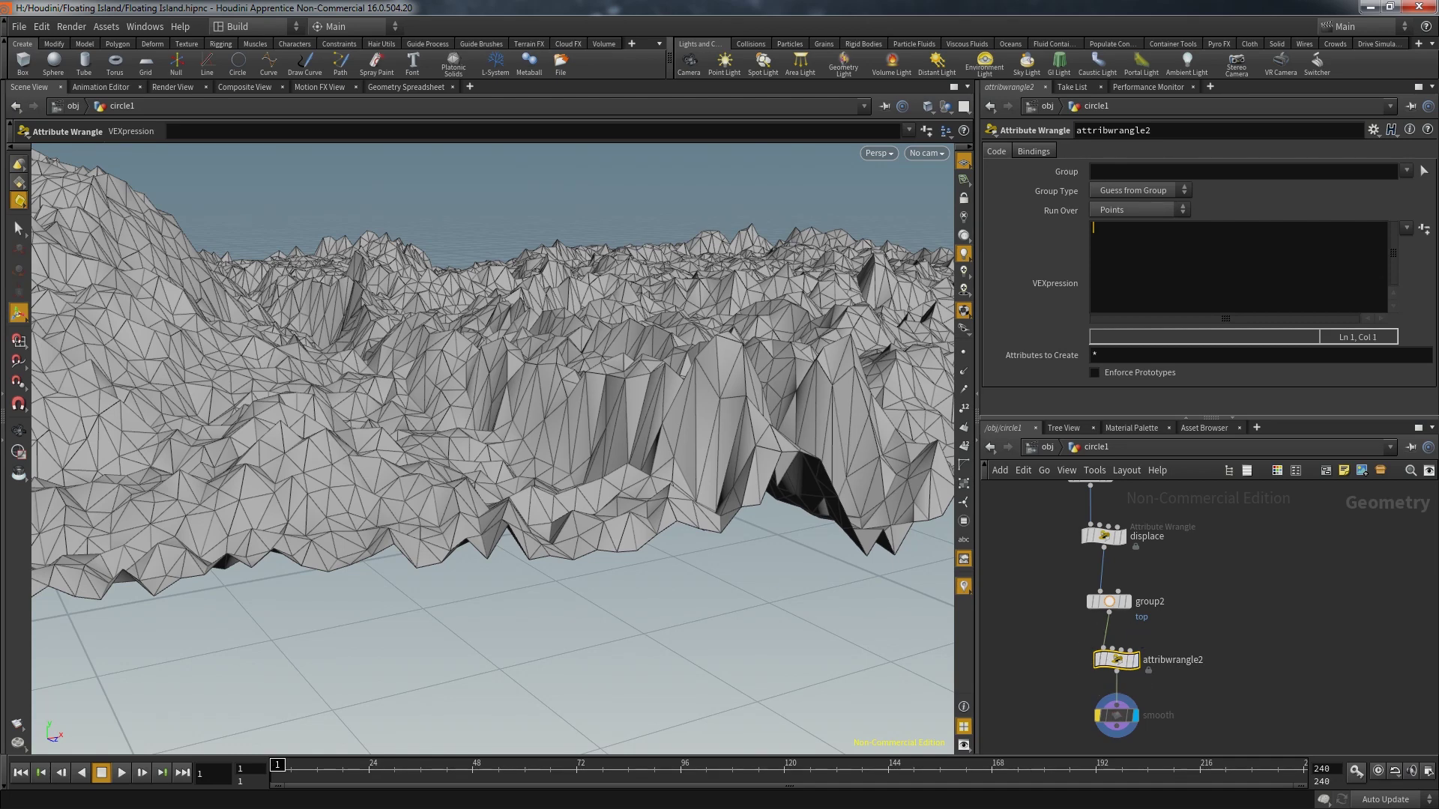
type("top")
left_click(1094, 228)
type("@P.y = 0;")
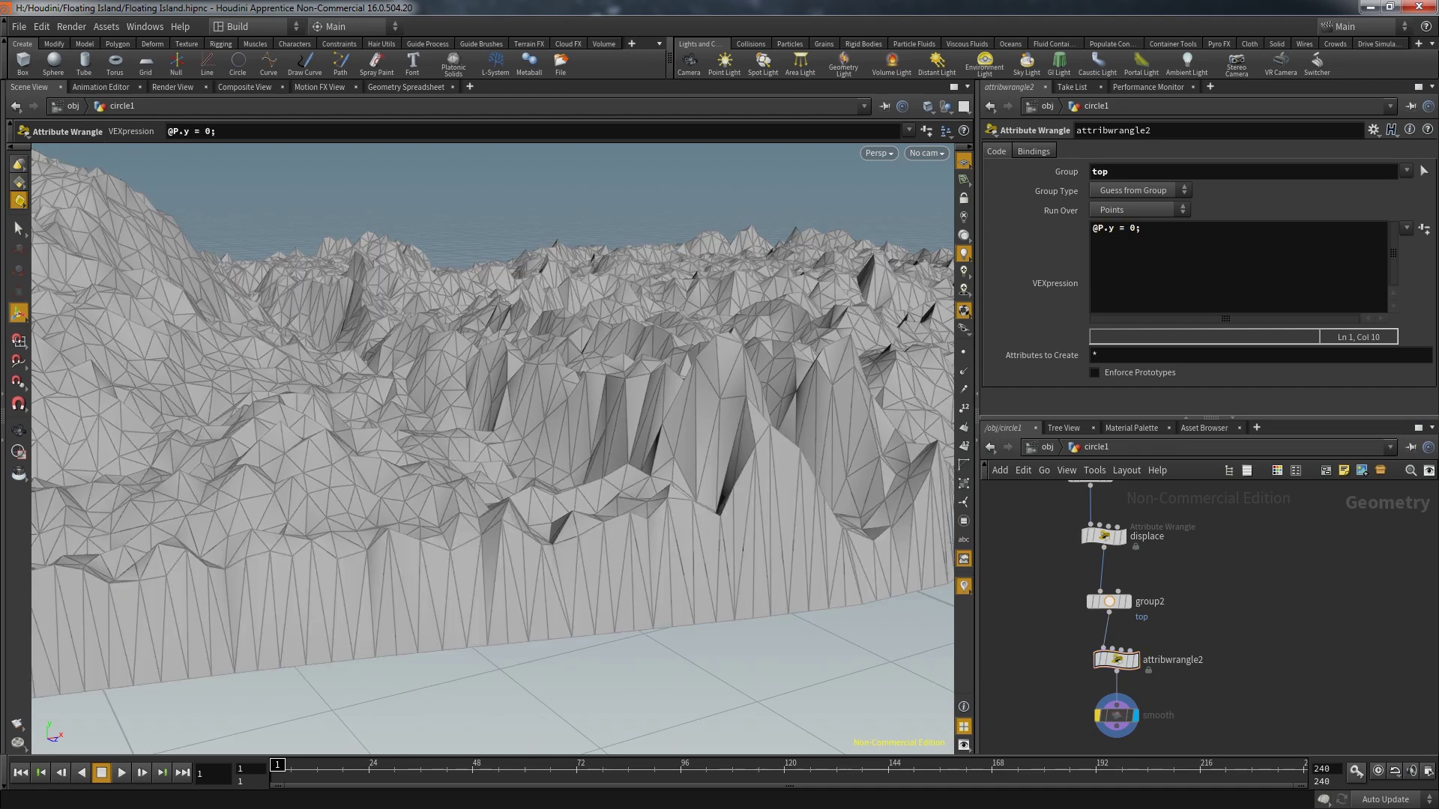
key("Escape")
scroll(492, 450, "down", 6)
left_click_drag(493, 450, 562, 446)
scroll(562, 446, "up", 3)
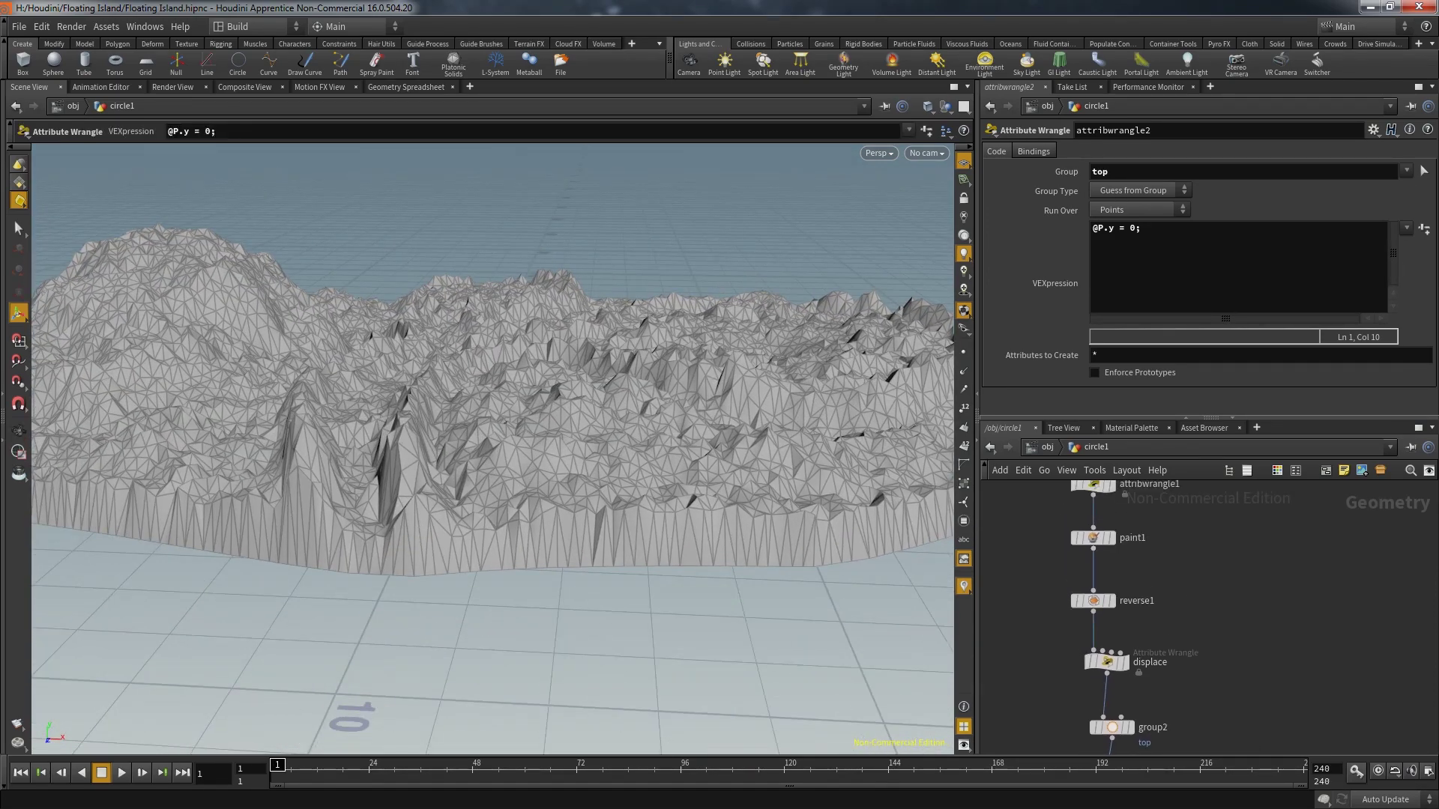
Select paint1 and orbit around the weight-coloured island, centring on the red peak
left_click(1093, 537)
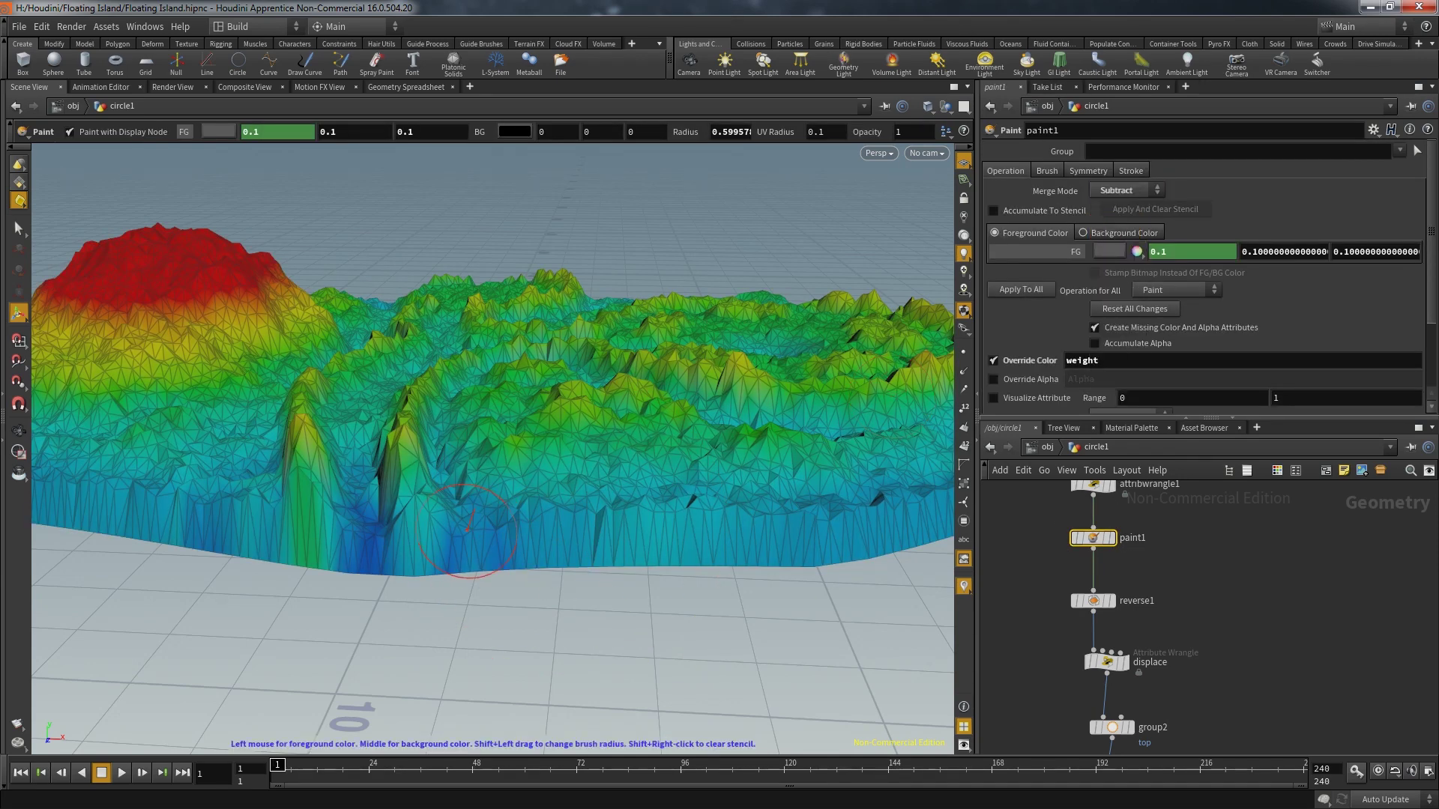
left_click_drag(828, 541, 463, 556)
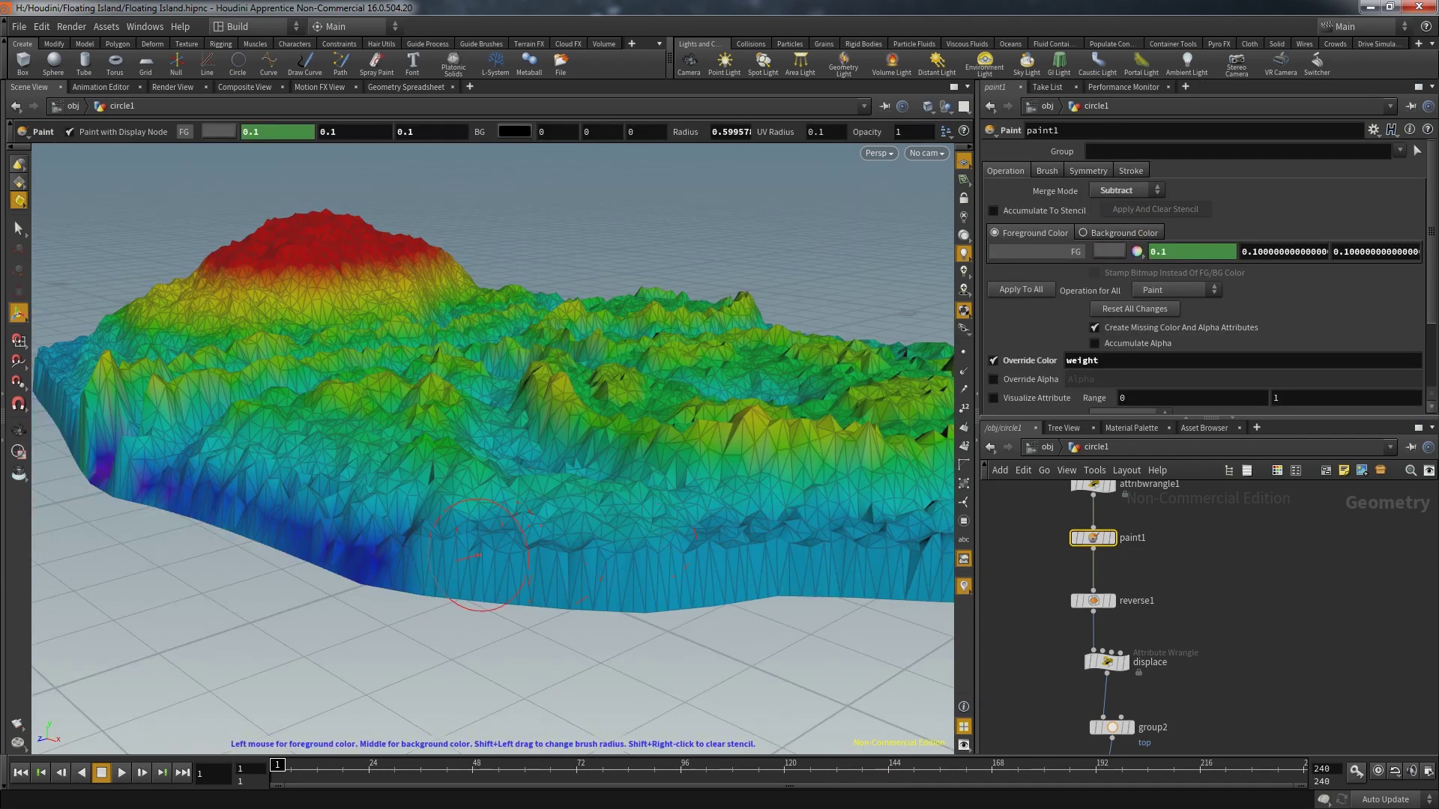
left_click_drag(773, 566, 296, 532)
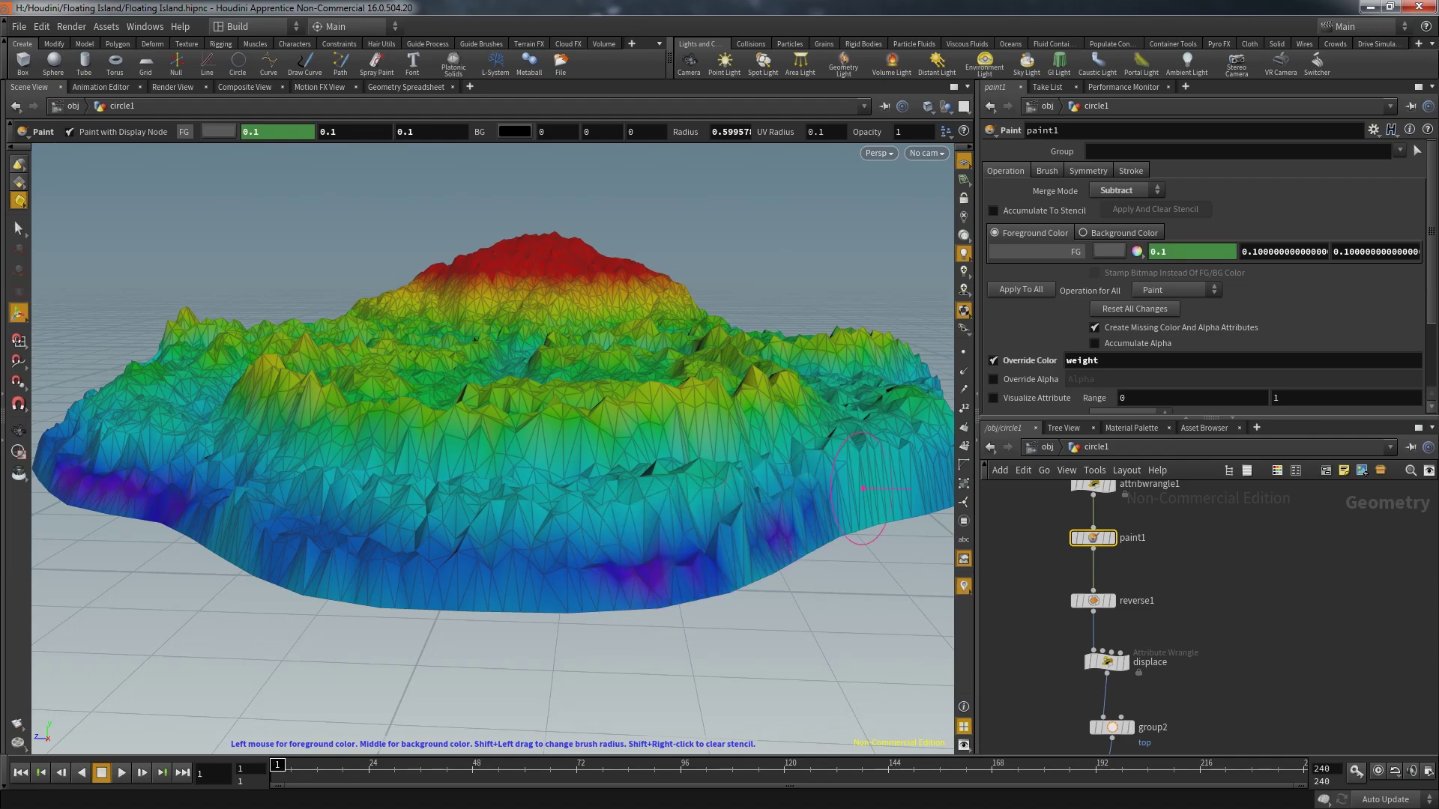
left_click_drag(862, 488, 637, 479)
mouse_move(530, 555)
left_mouse_down()
mouse_move(517, 577)
mouse_move(551, 633)
mouse_move(323, 587)
left_mouse_up()
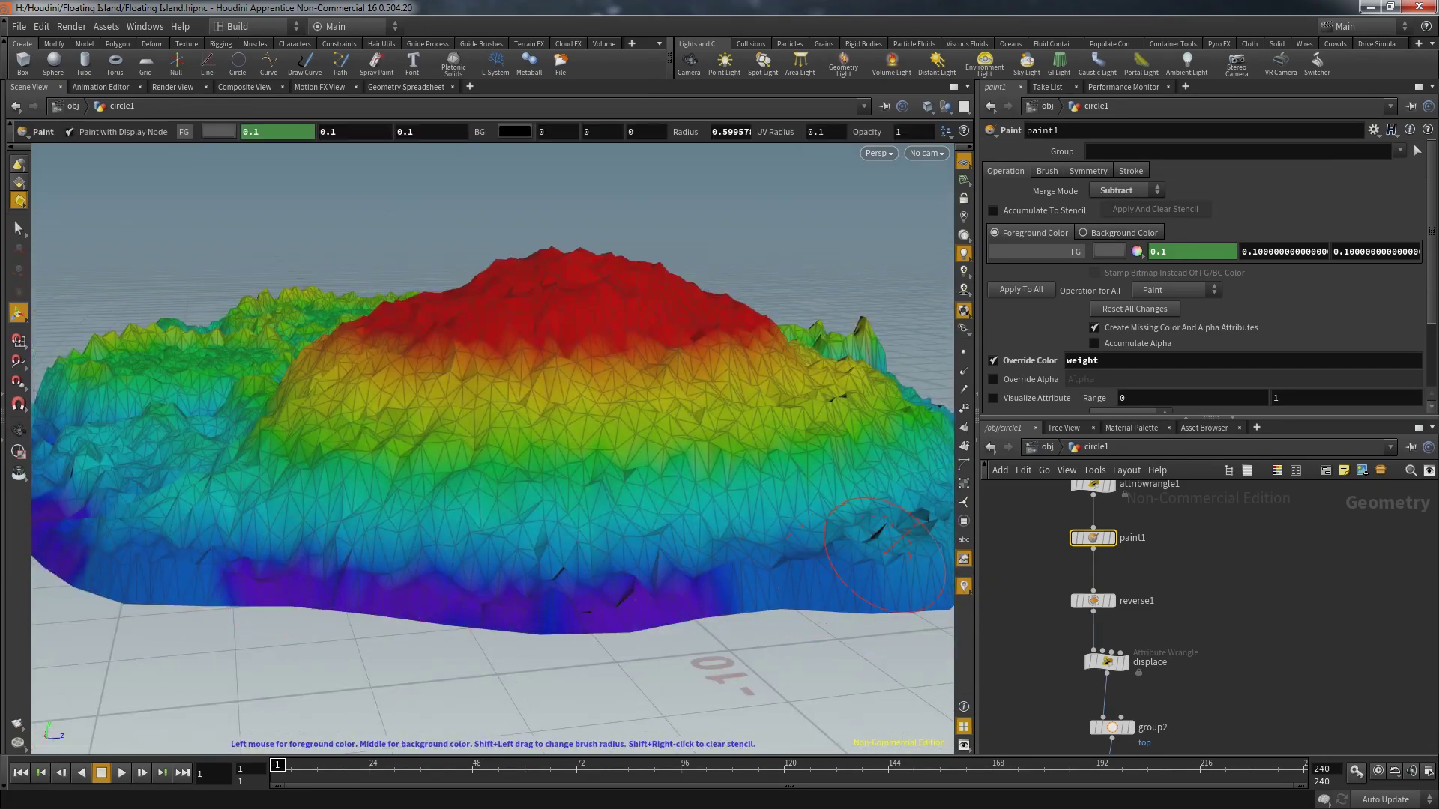
mouse_move(888, 553)
left_mouse_down()
mouse_move(645, 487)
mouse_move(660, 479)
mouse_move(536, 540)
left_mouse_up()
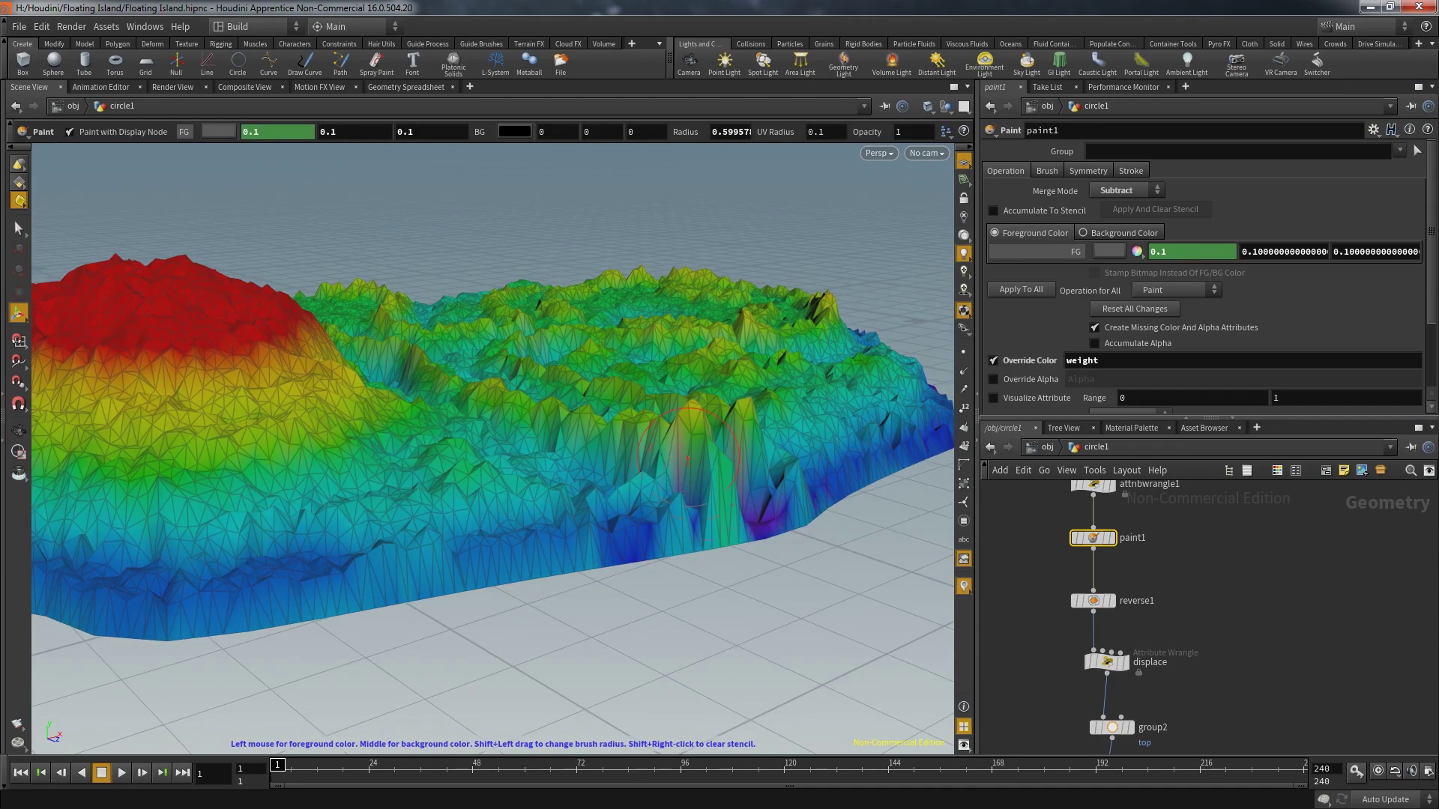
left_click_drag(701, 438, 585, 510)
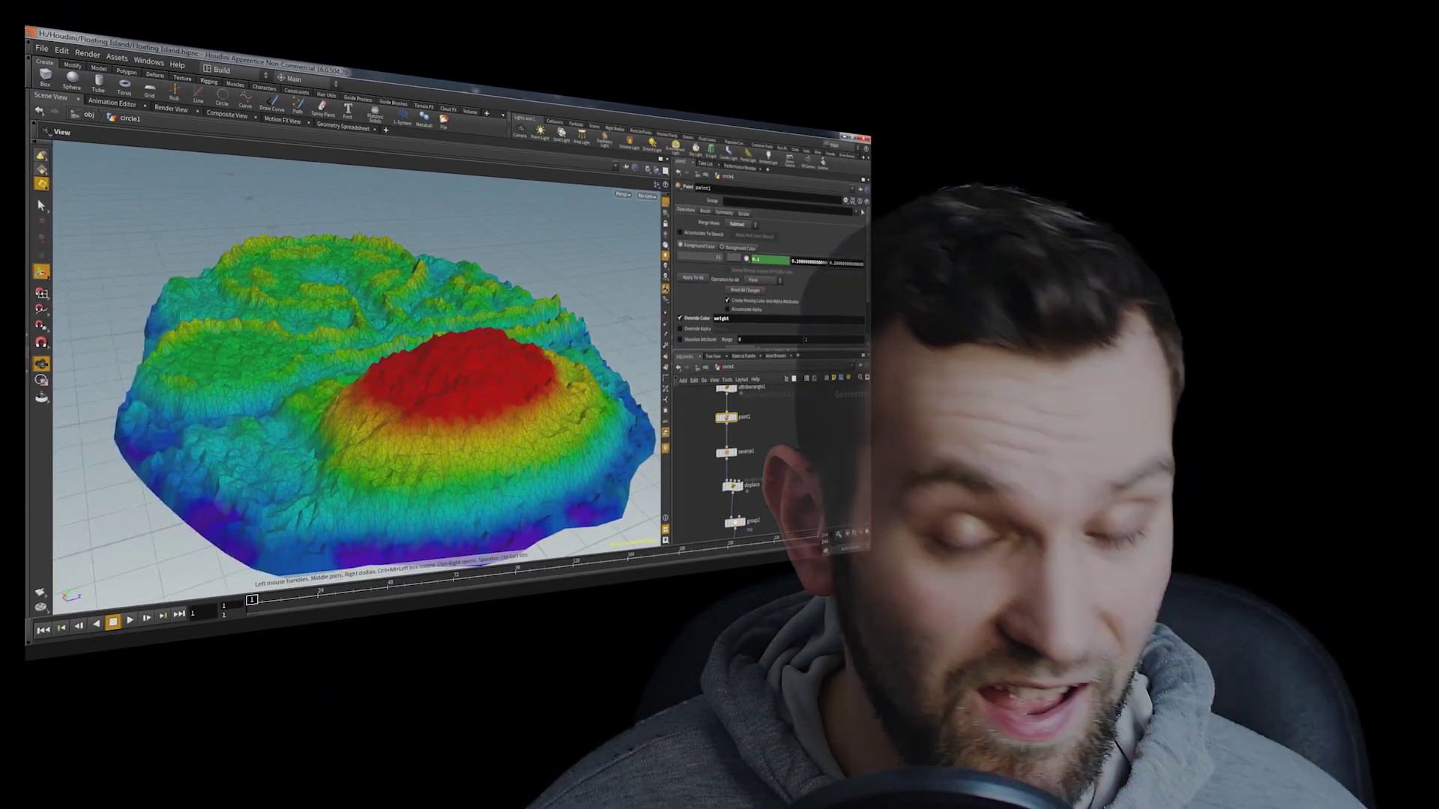